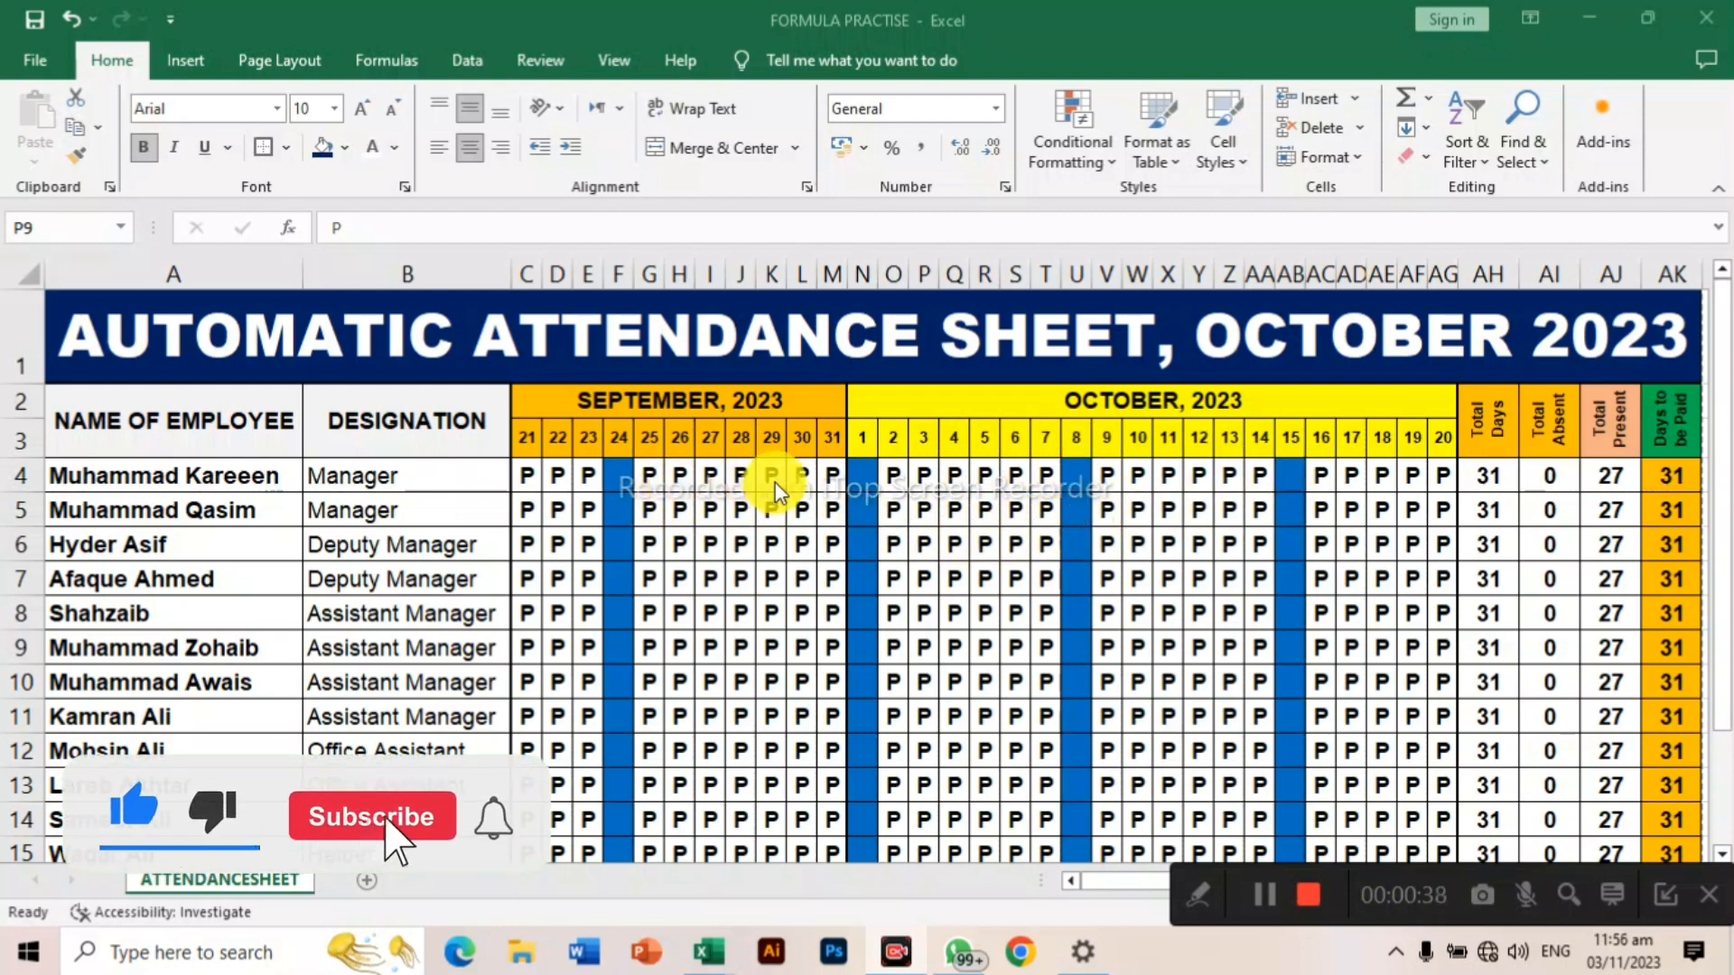
Mark absences with A for 26 September in row 4 and 28 September in row 6
scroll(863, 484, down, 1)
scroll(863, 484, up, 1)
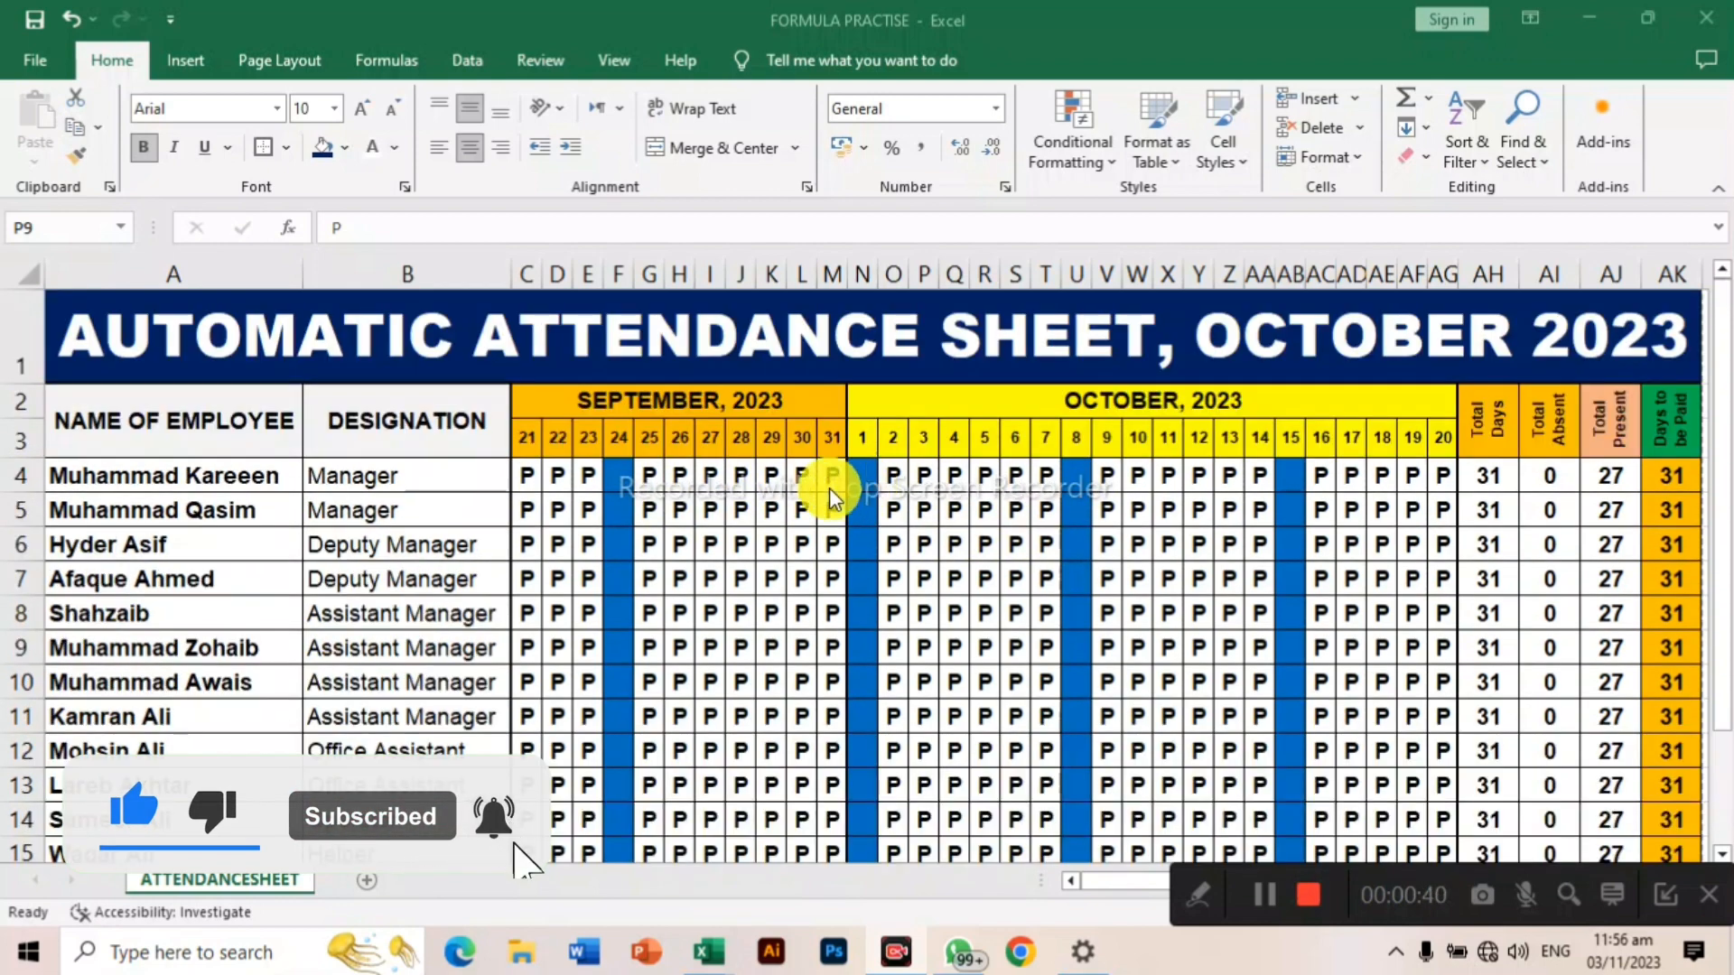
click(684, 476)
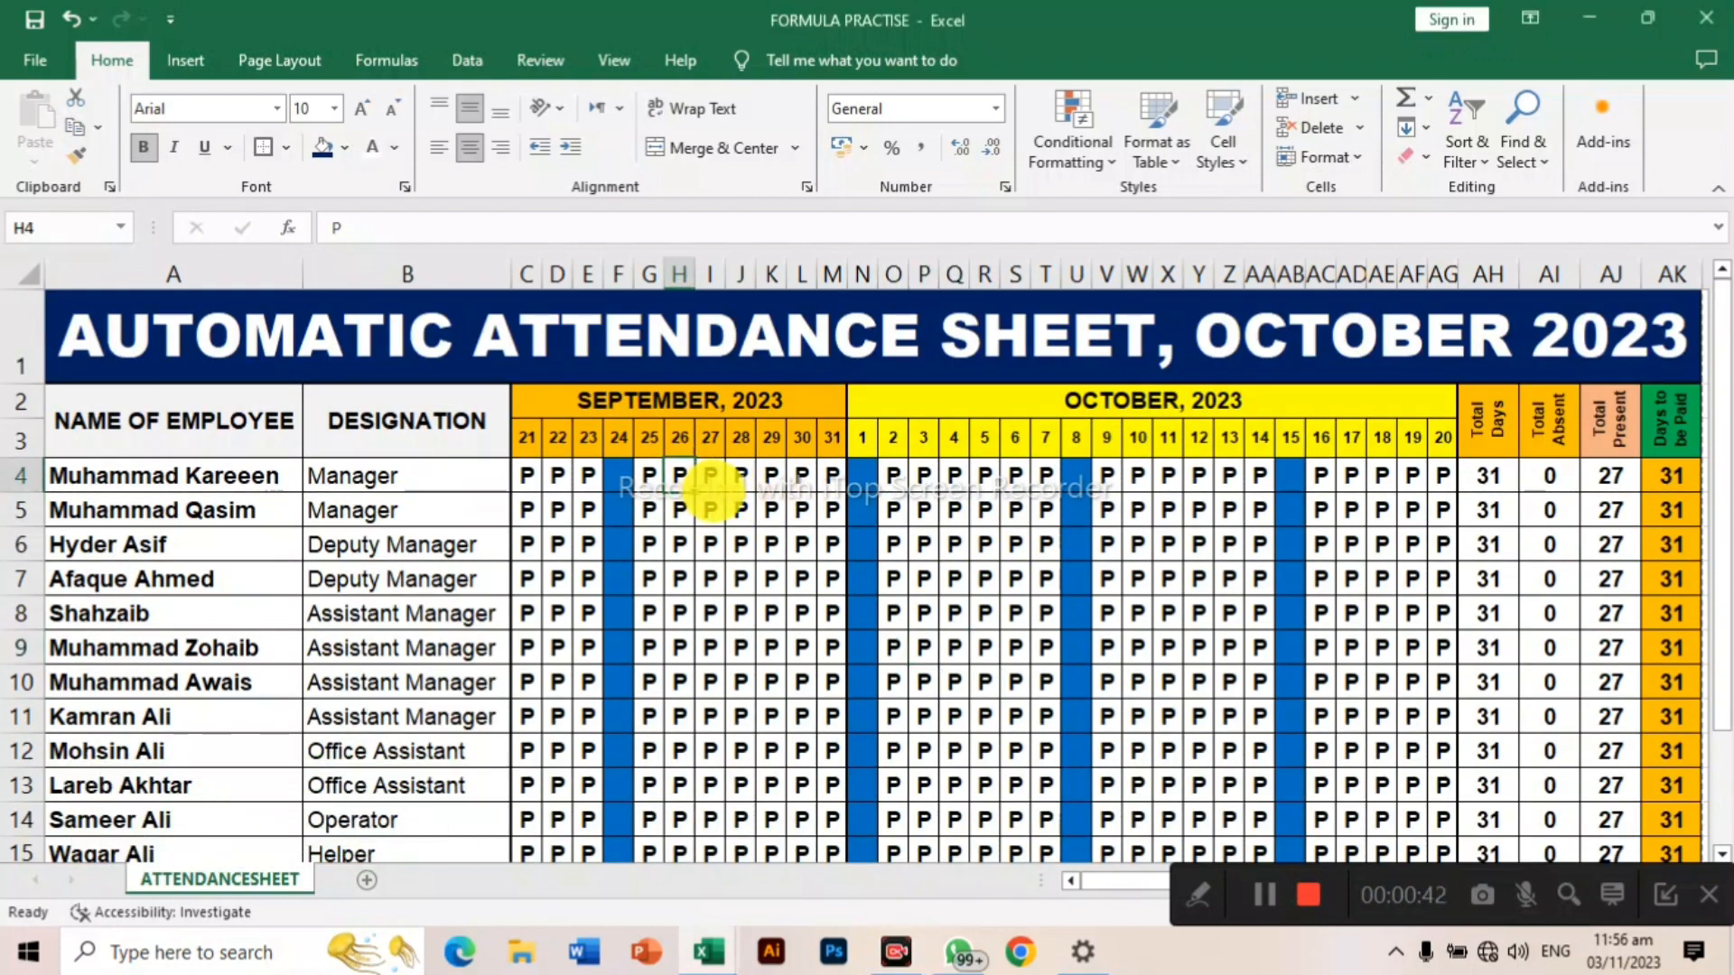
text(a)
key(Return)
click(736, 544)
text(A)
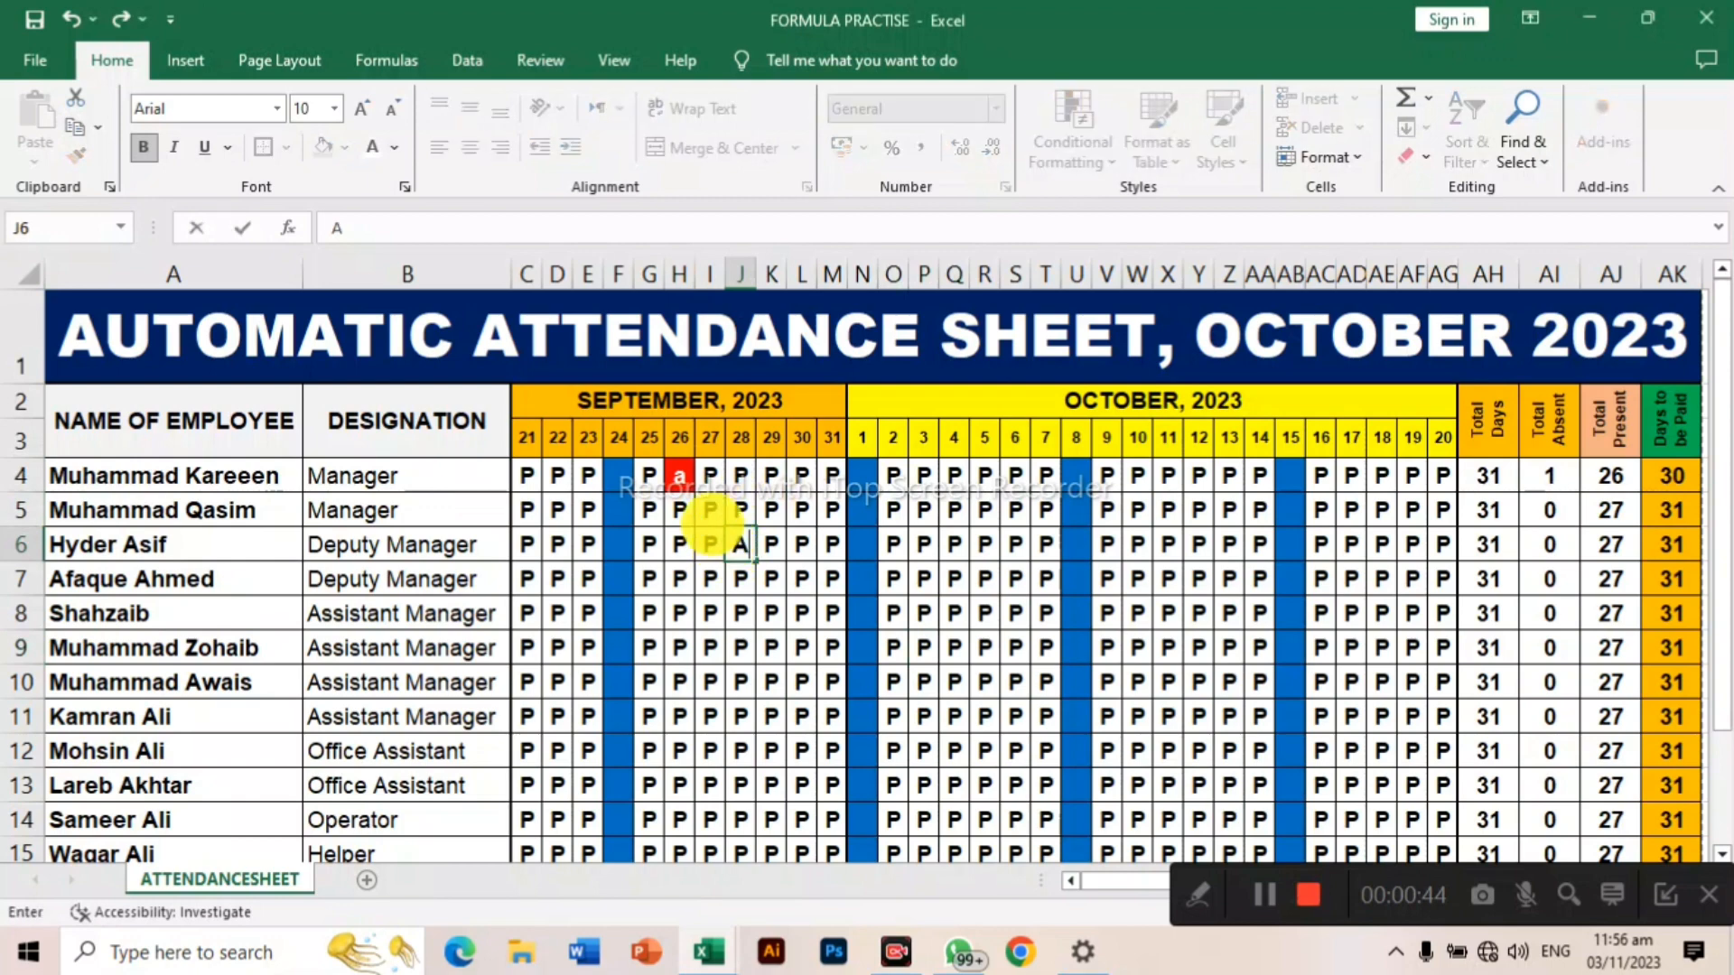
key(Return)
Enter A for an absence in cells K8, Q9 and L11
click(770, 612)
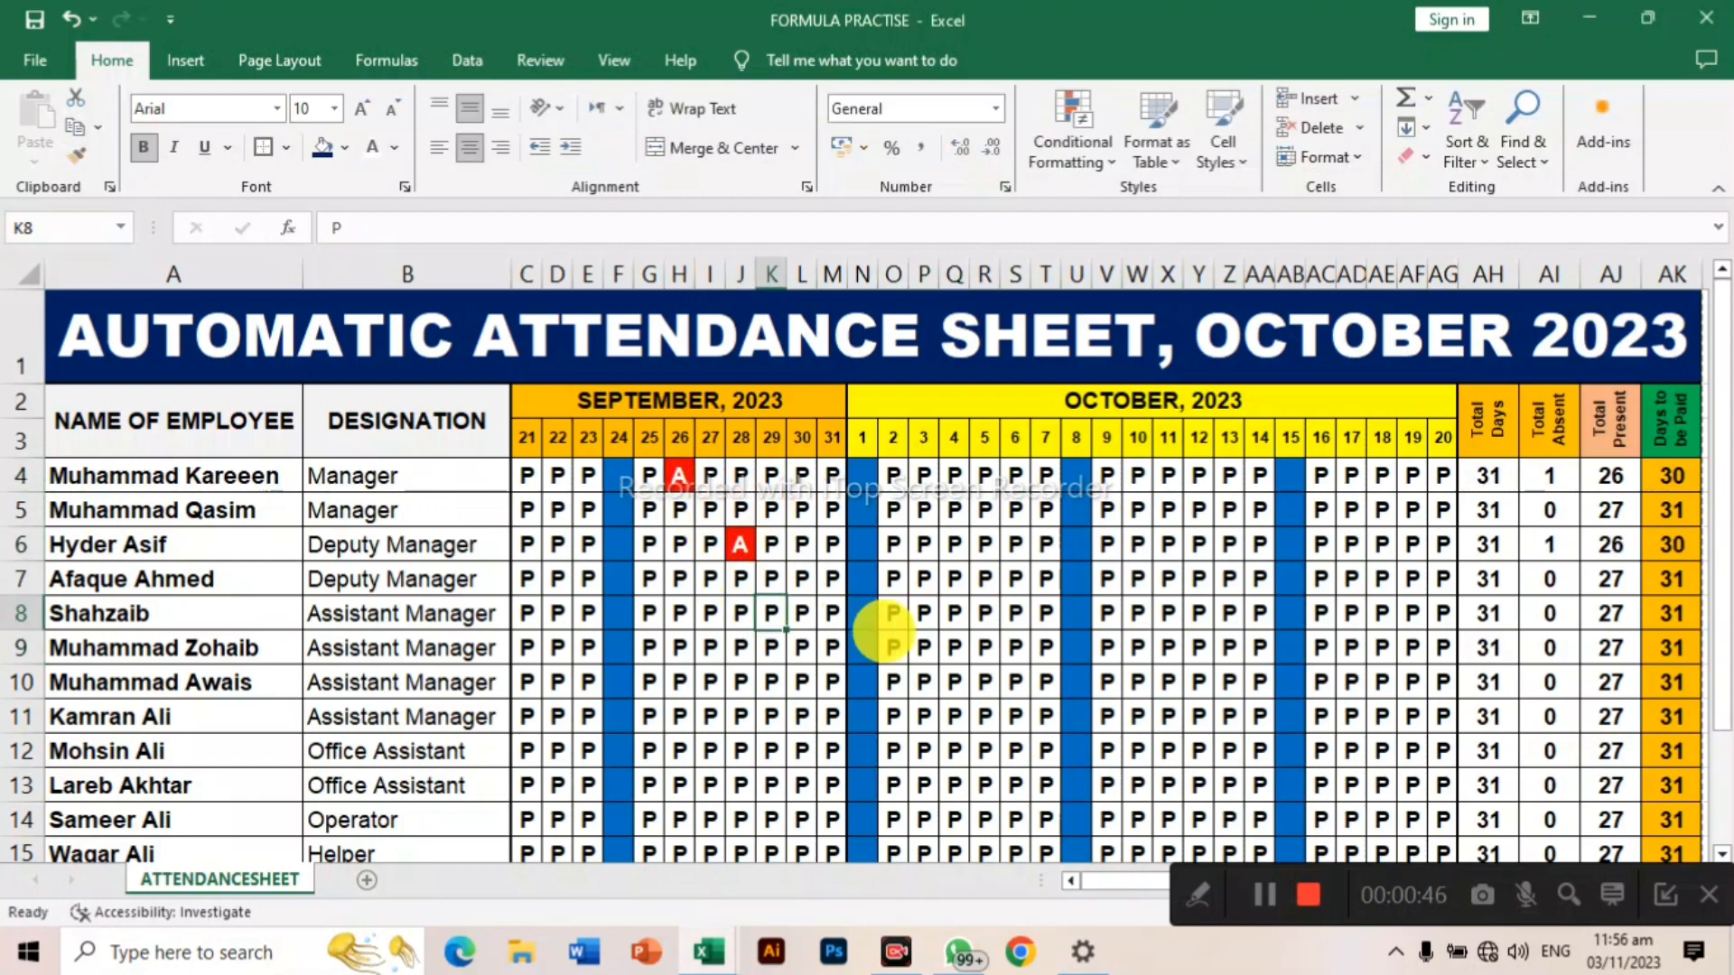
text(A)
click(954, 648)
text(A)
click(801, 716)
text(A)
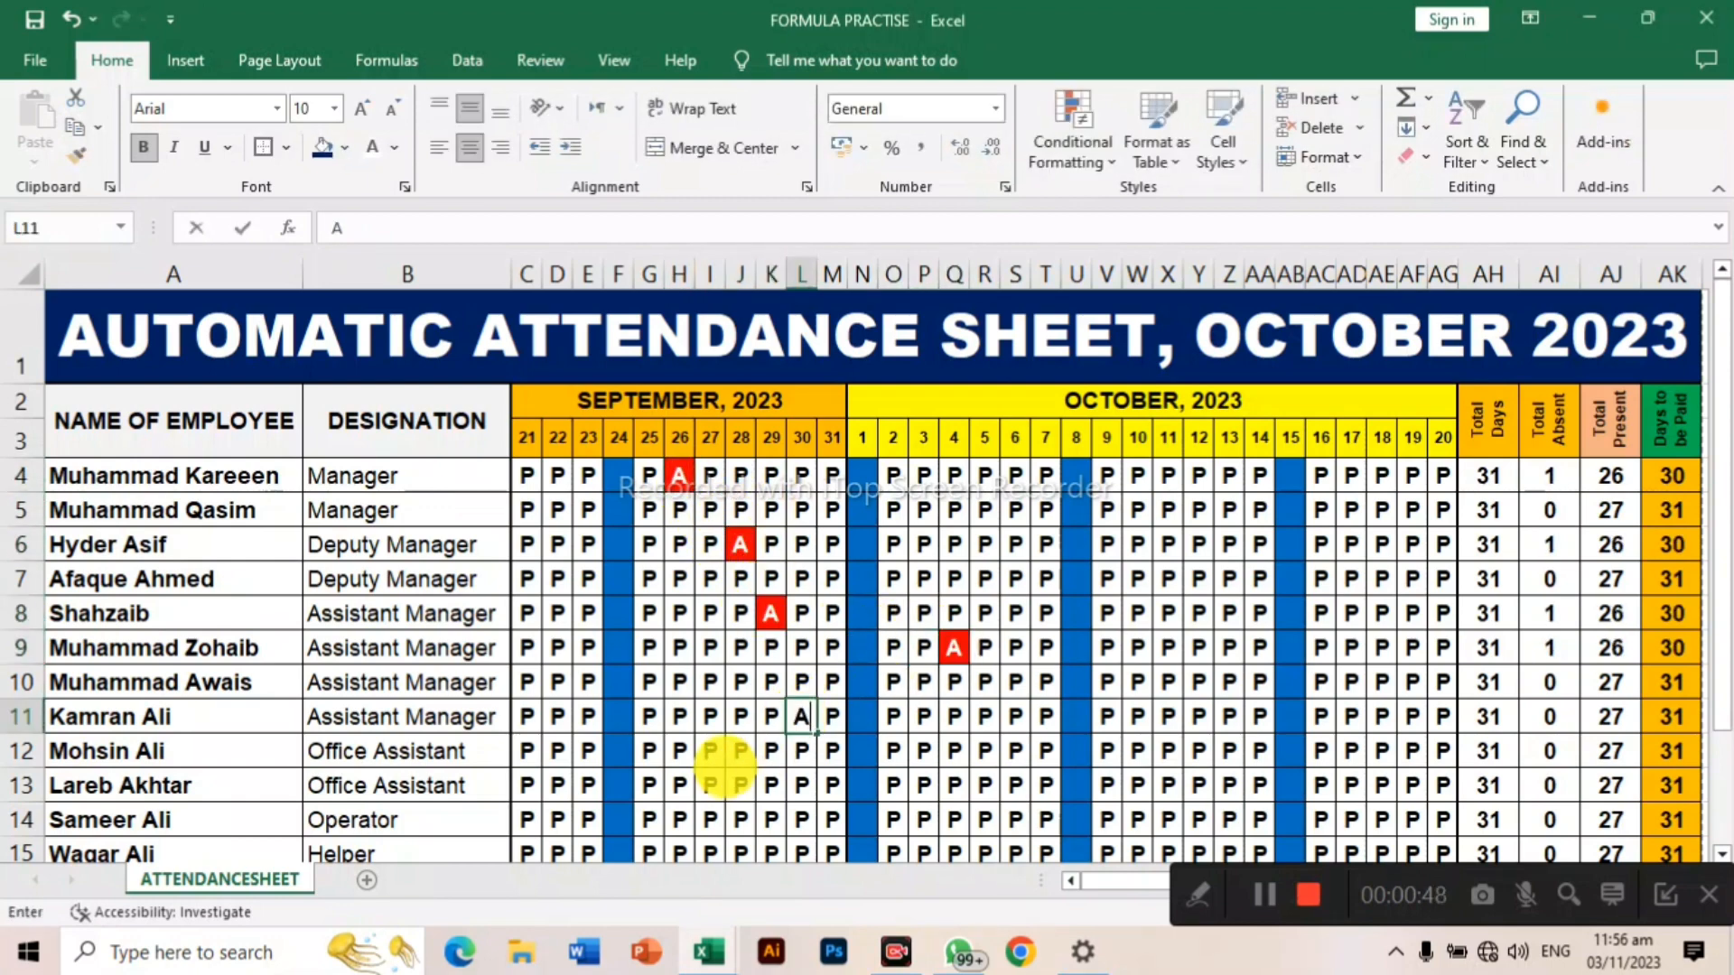
Record further absences with A in cells J12, R12, R14 and X5
click(738, 752)
text(A)
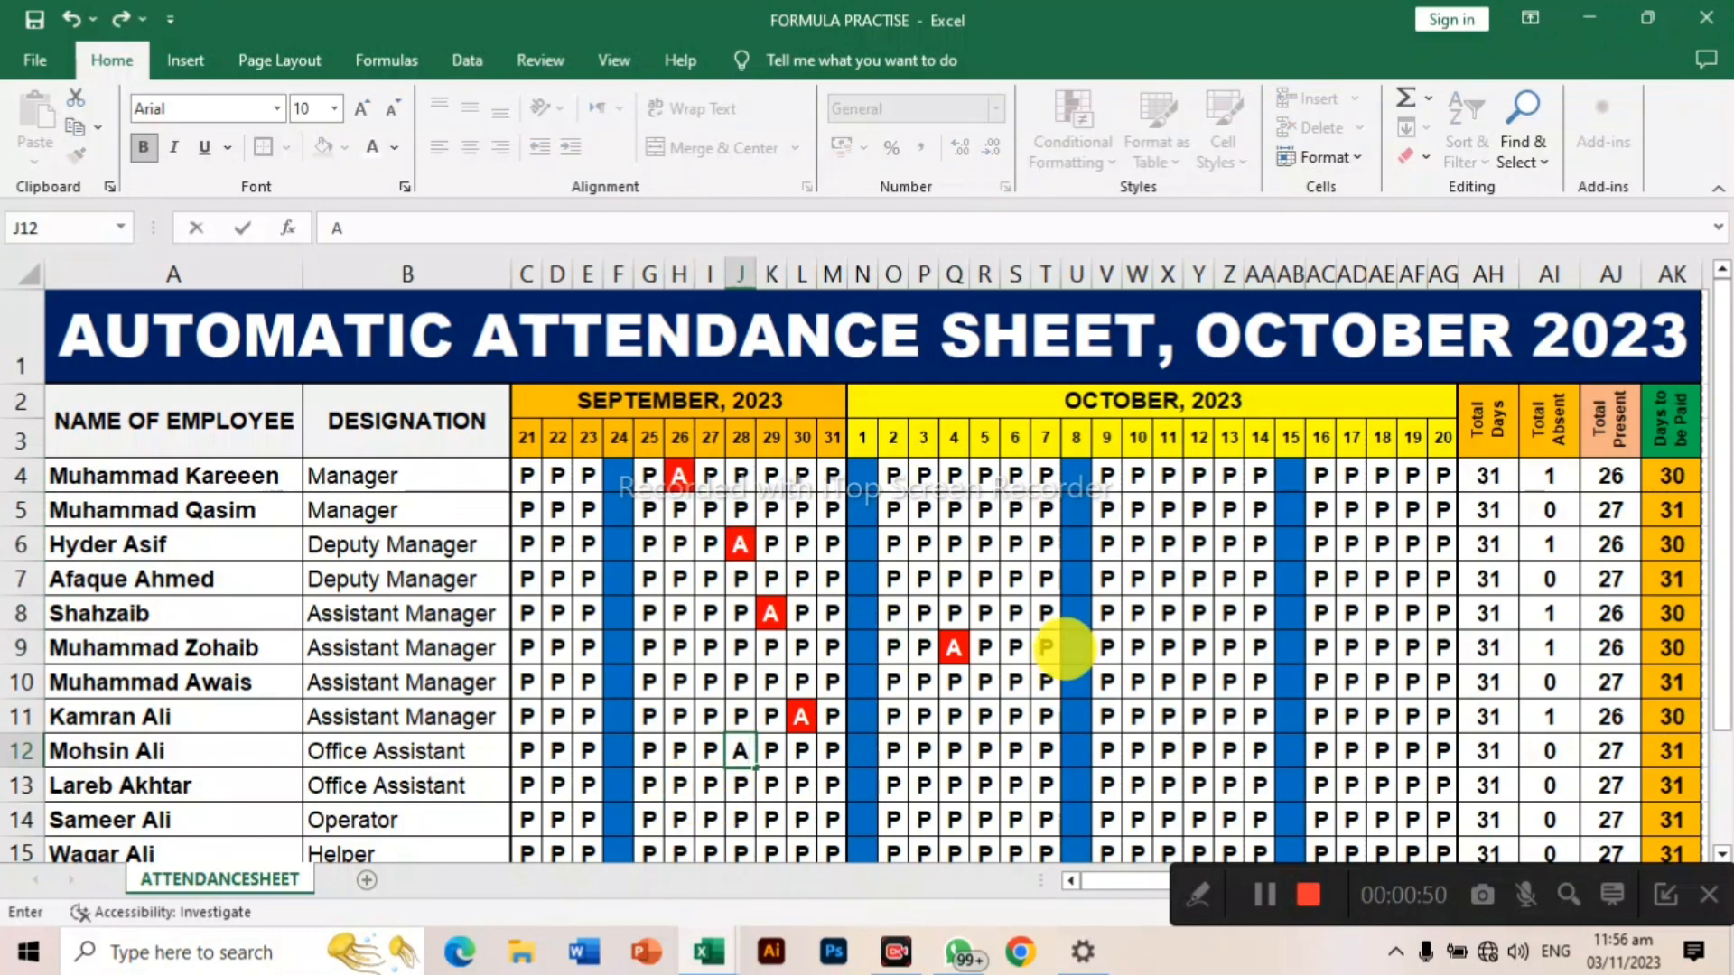
click(984, 752)
text(A)
scroll(987, 743, down, 2)
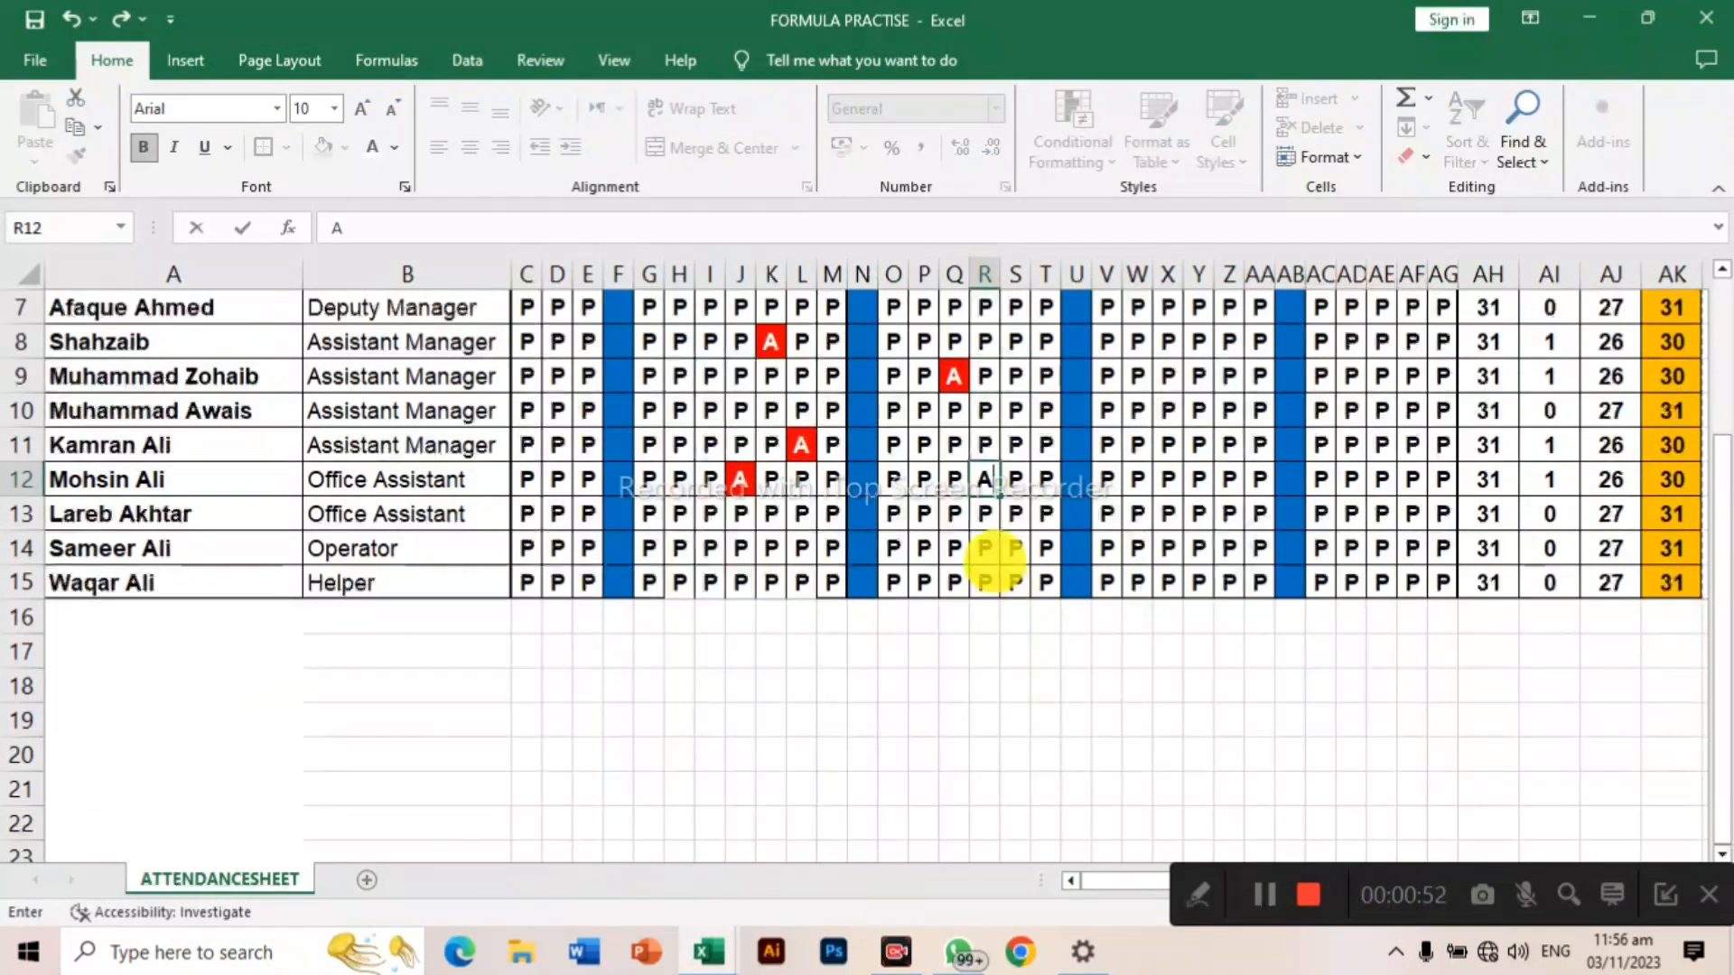
click(987, 560)
scroll(1134, 503, up, 2)
click(1174, 510)
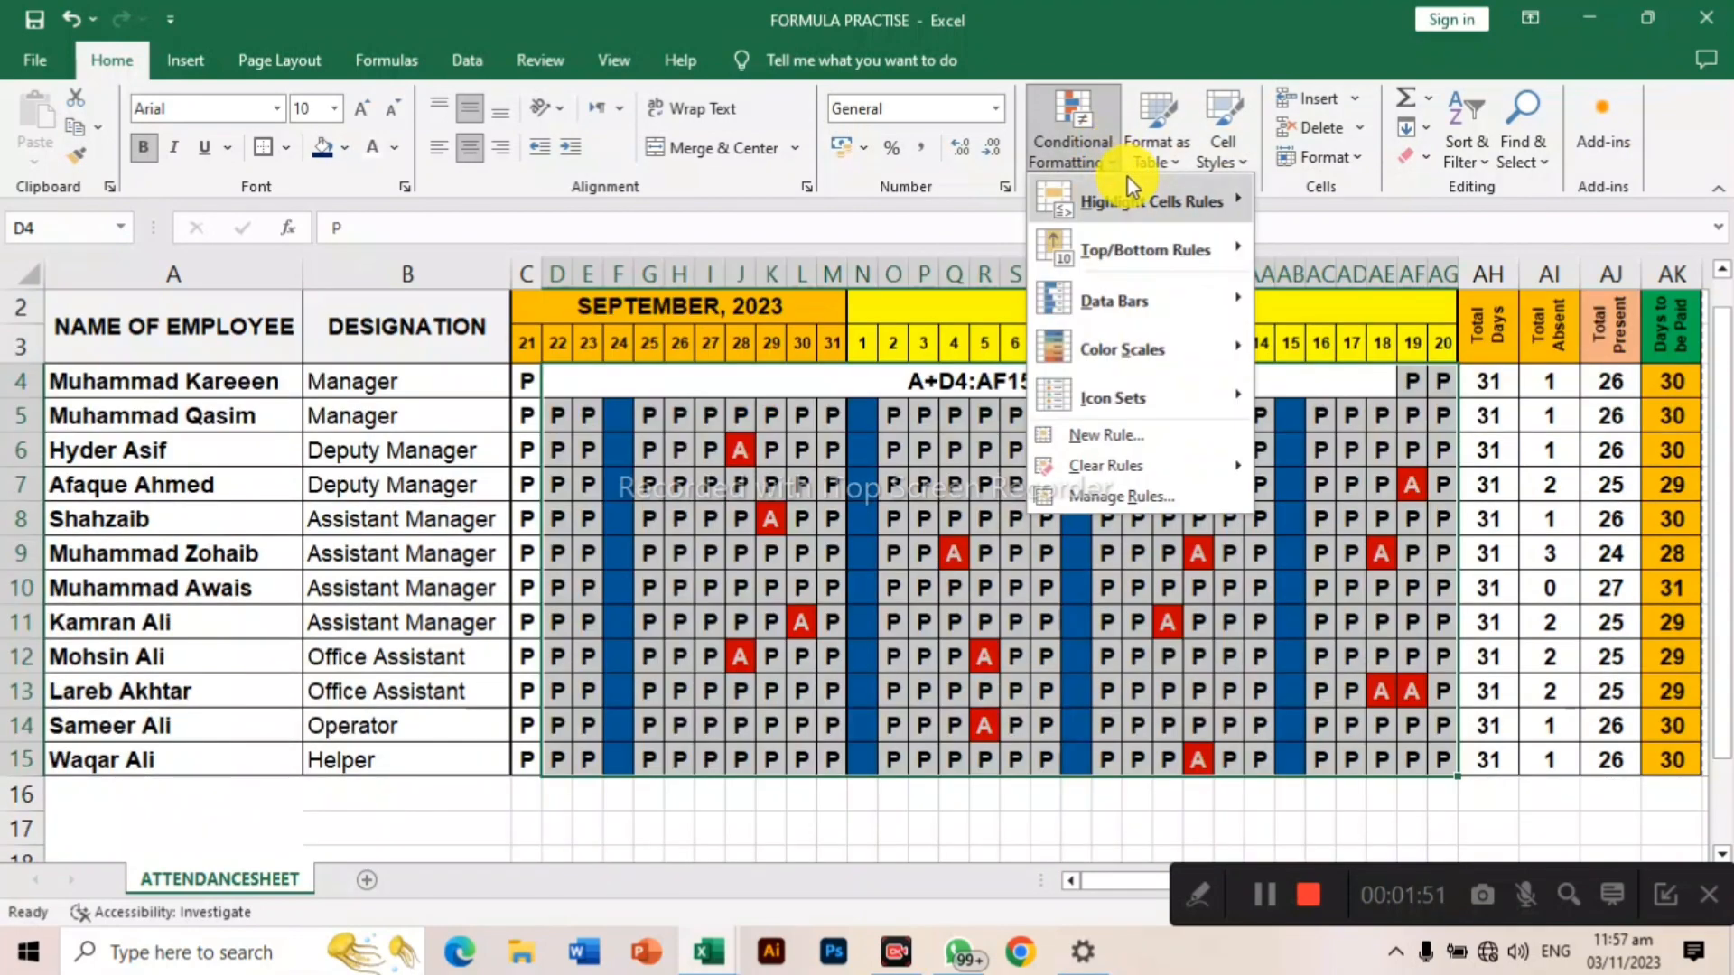
Create a Text That Contains highlighting rule for A on the selected attendance cells, using a custom format
mouse_move(1129, 185)
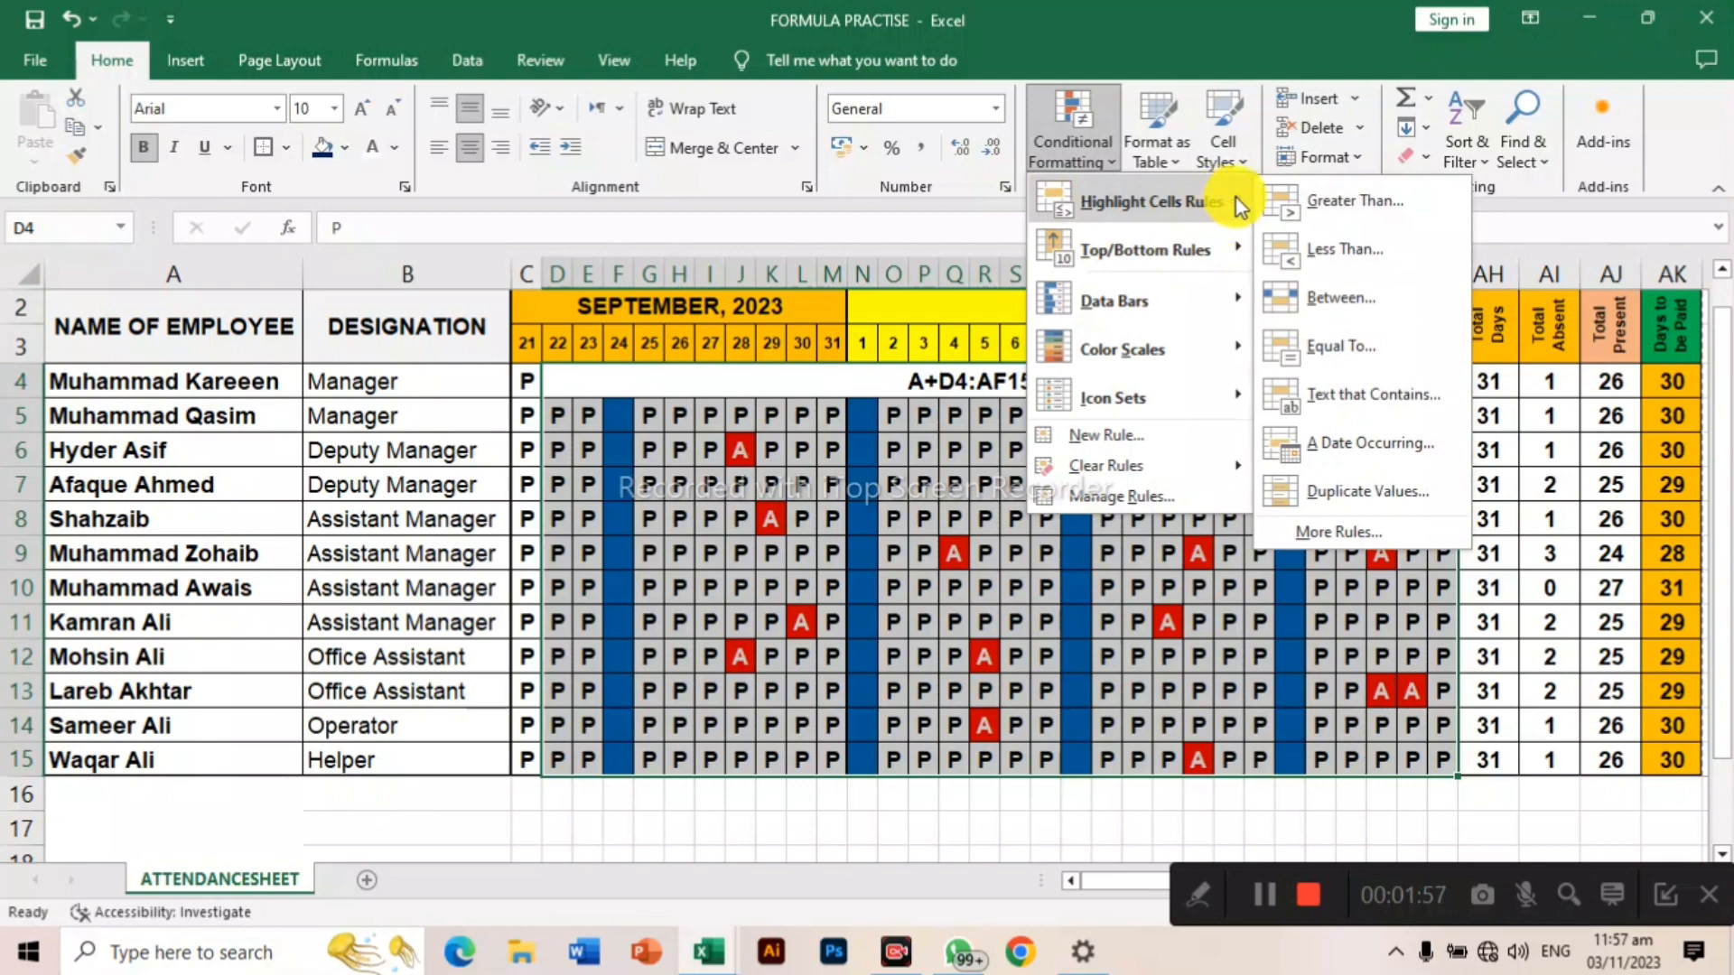
click(1342, 402)
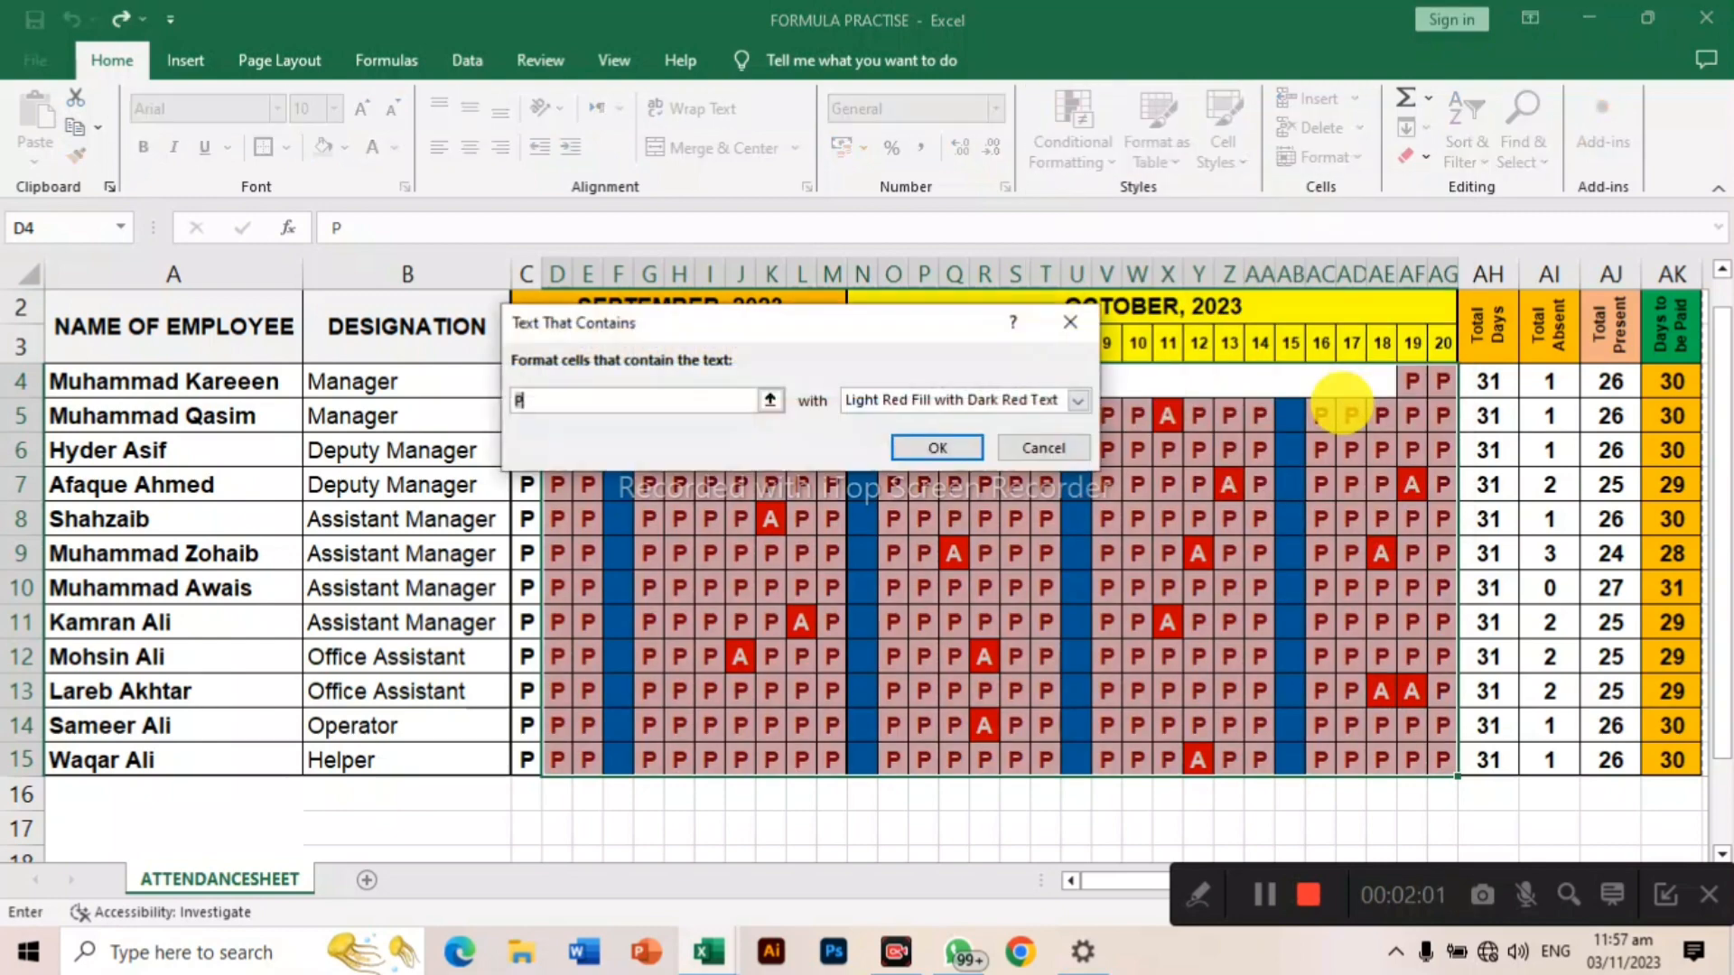
drag(935, 324, 1416, 190)
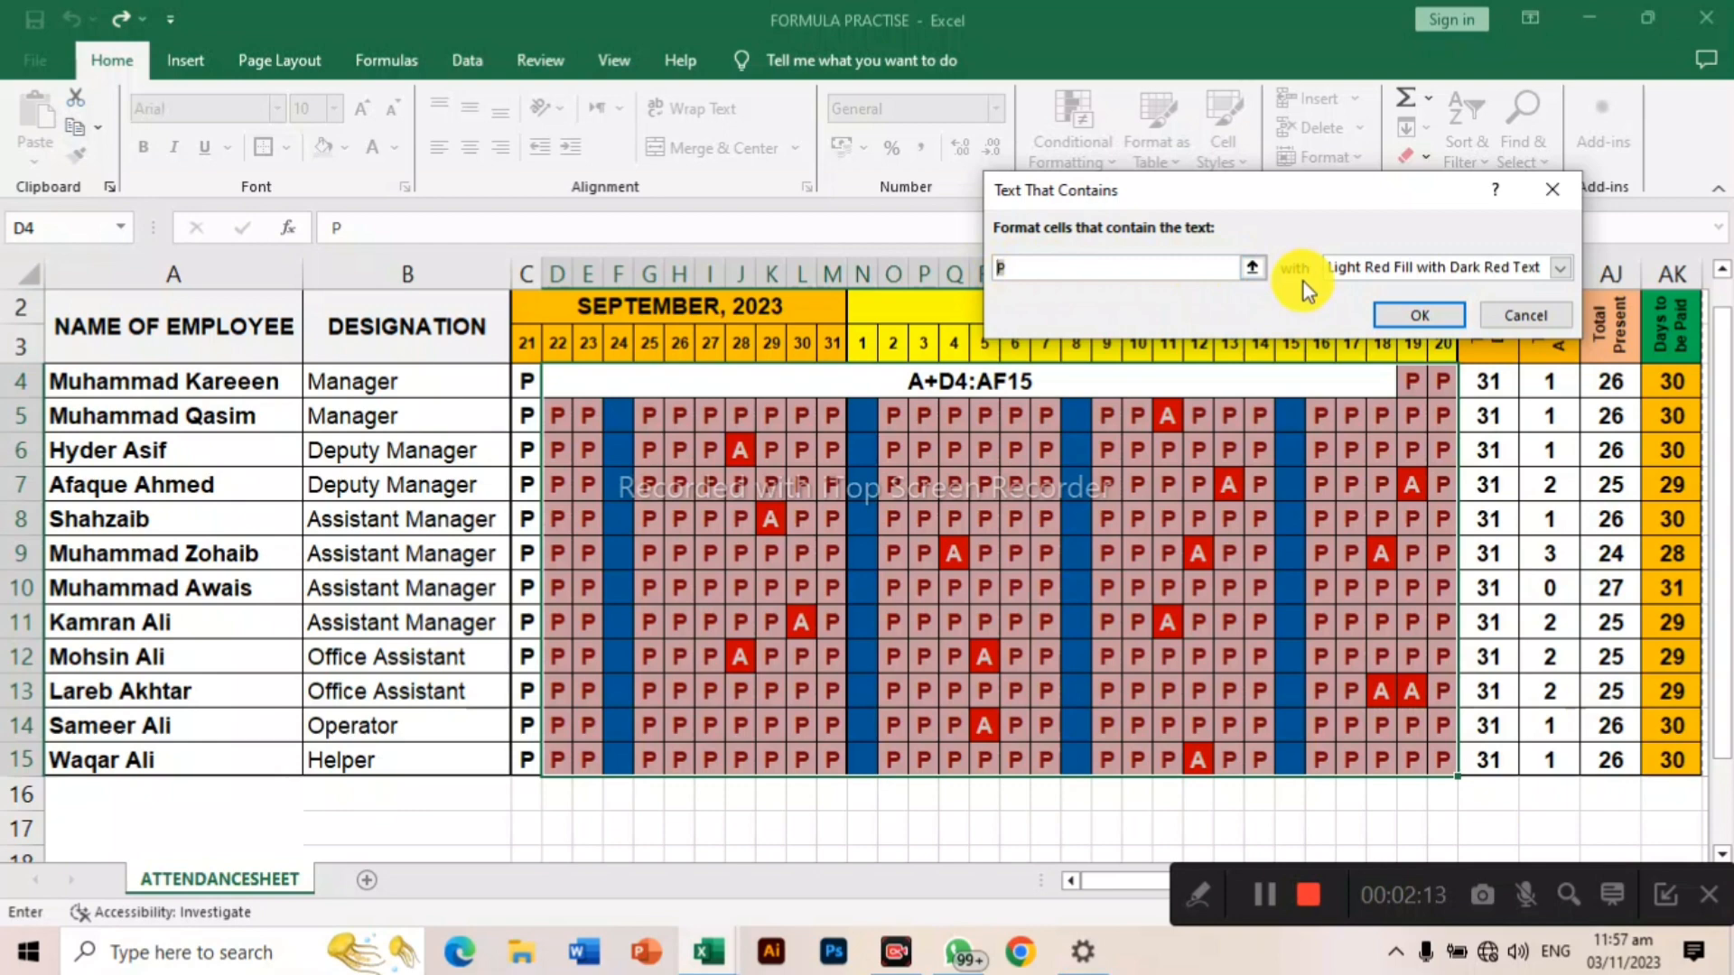
text(A)
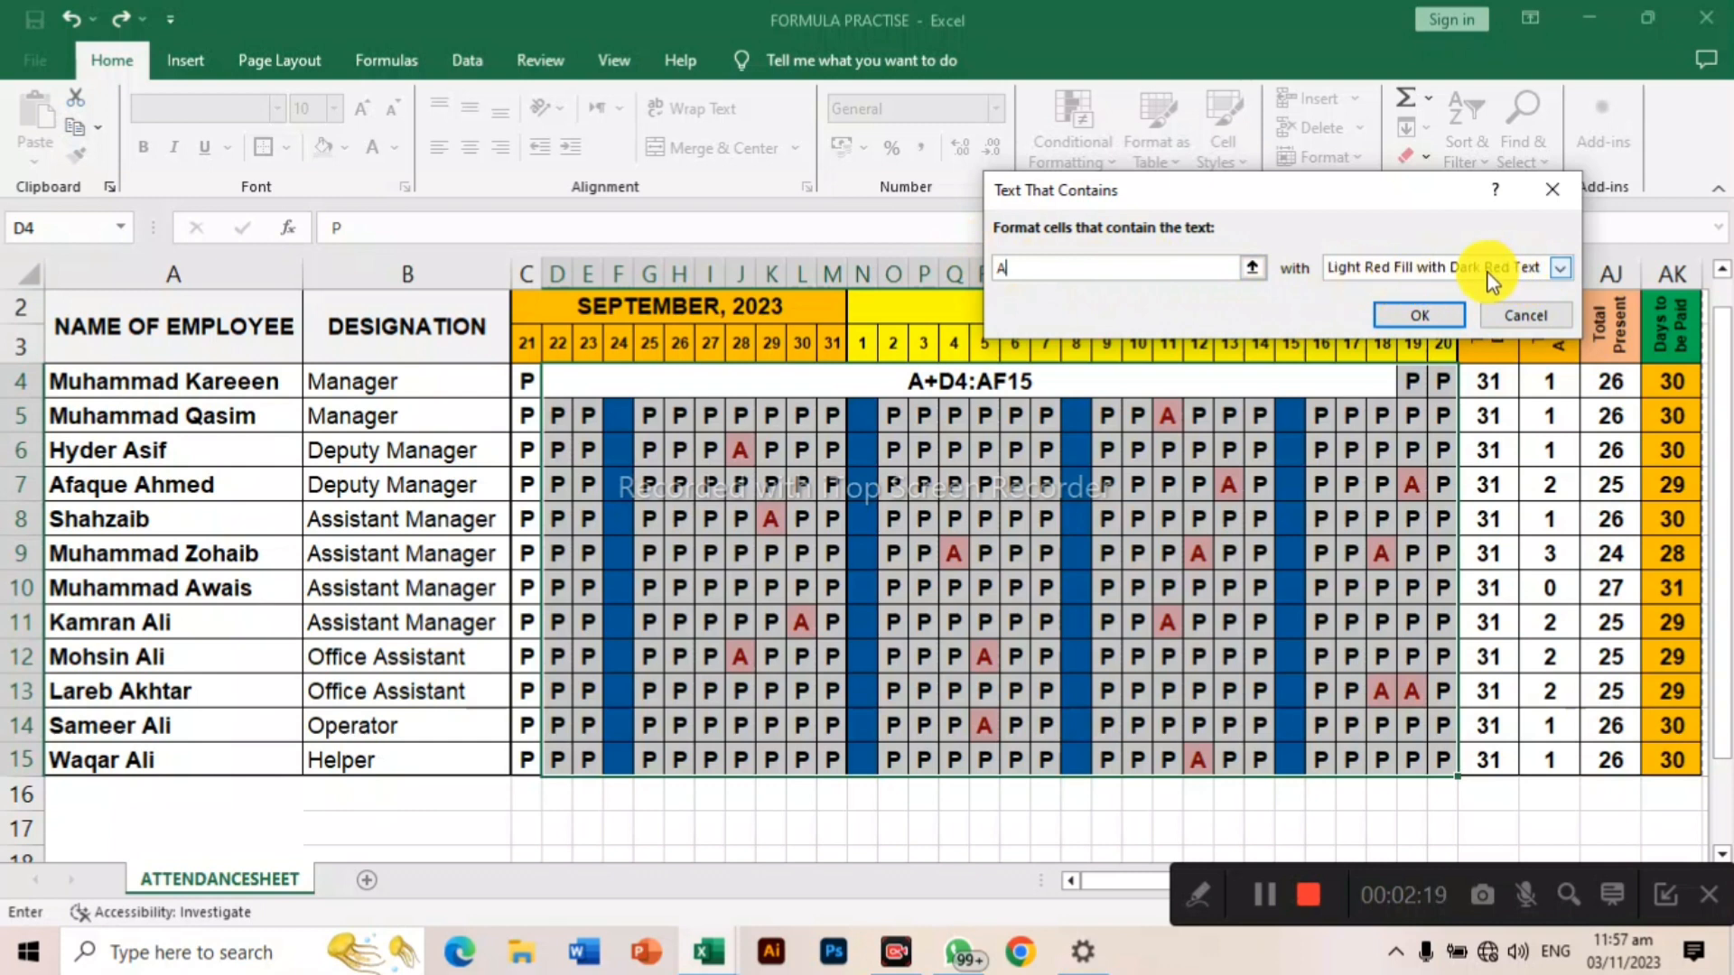
click(1559, 269)
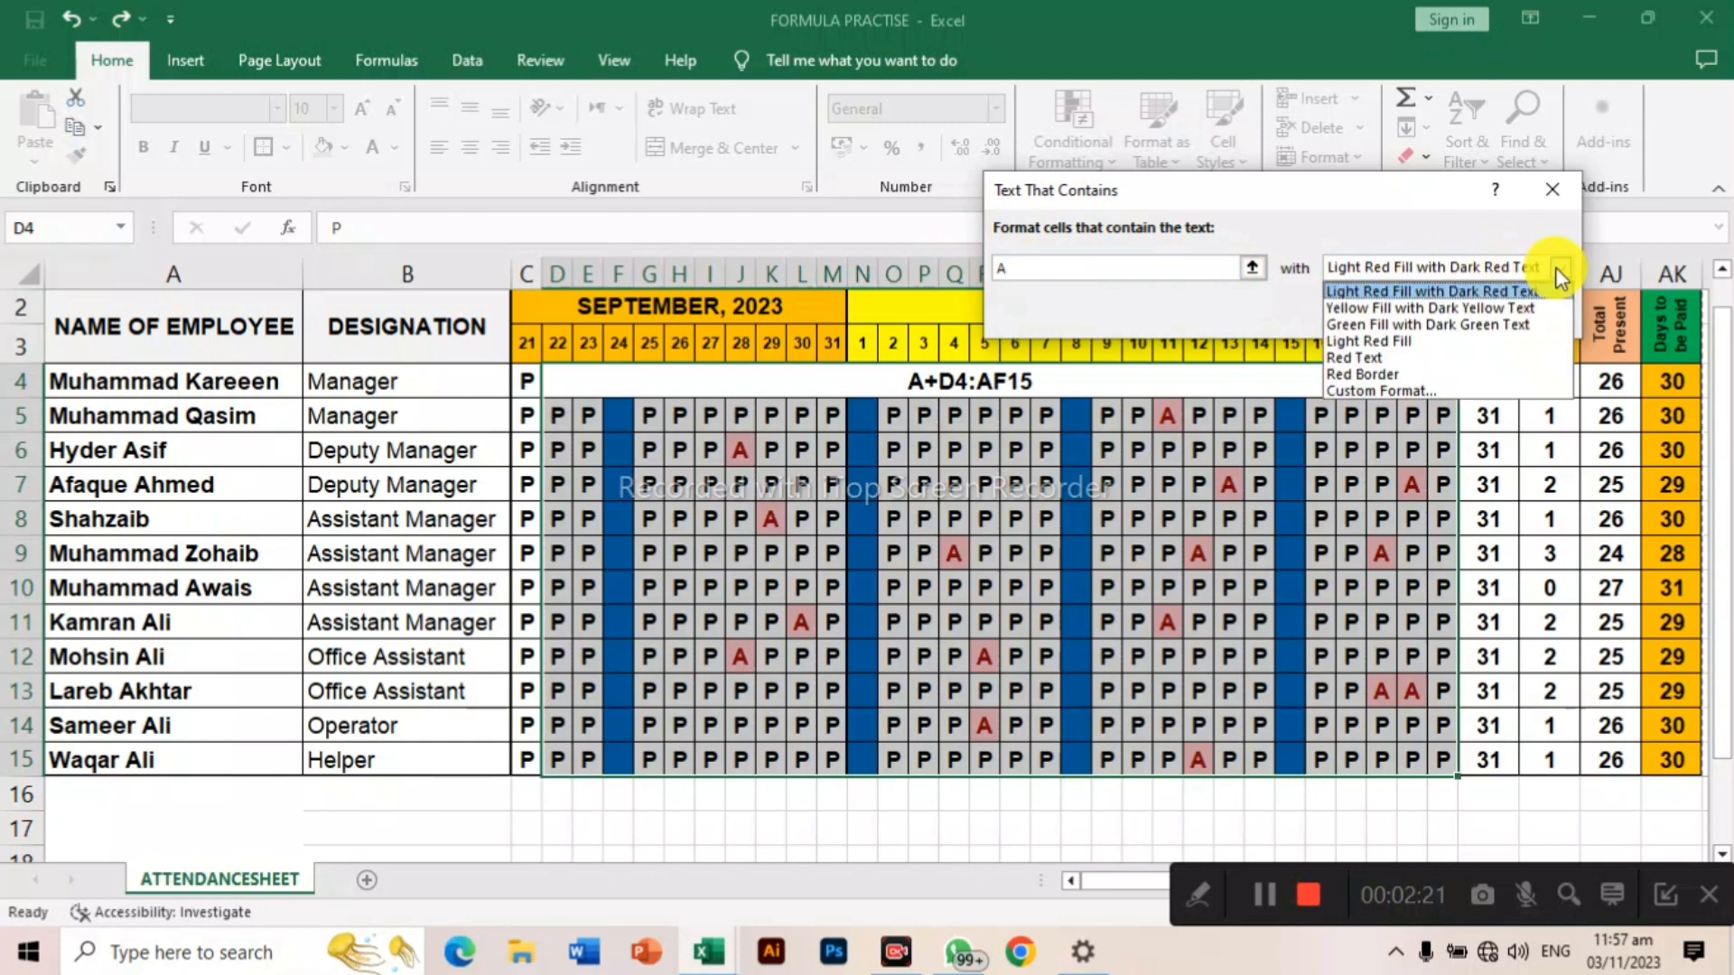
click(1429, 391)
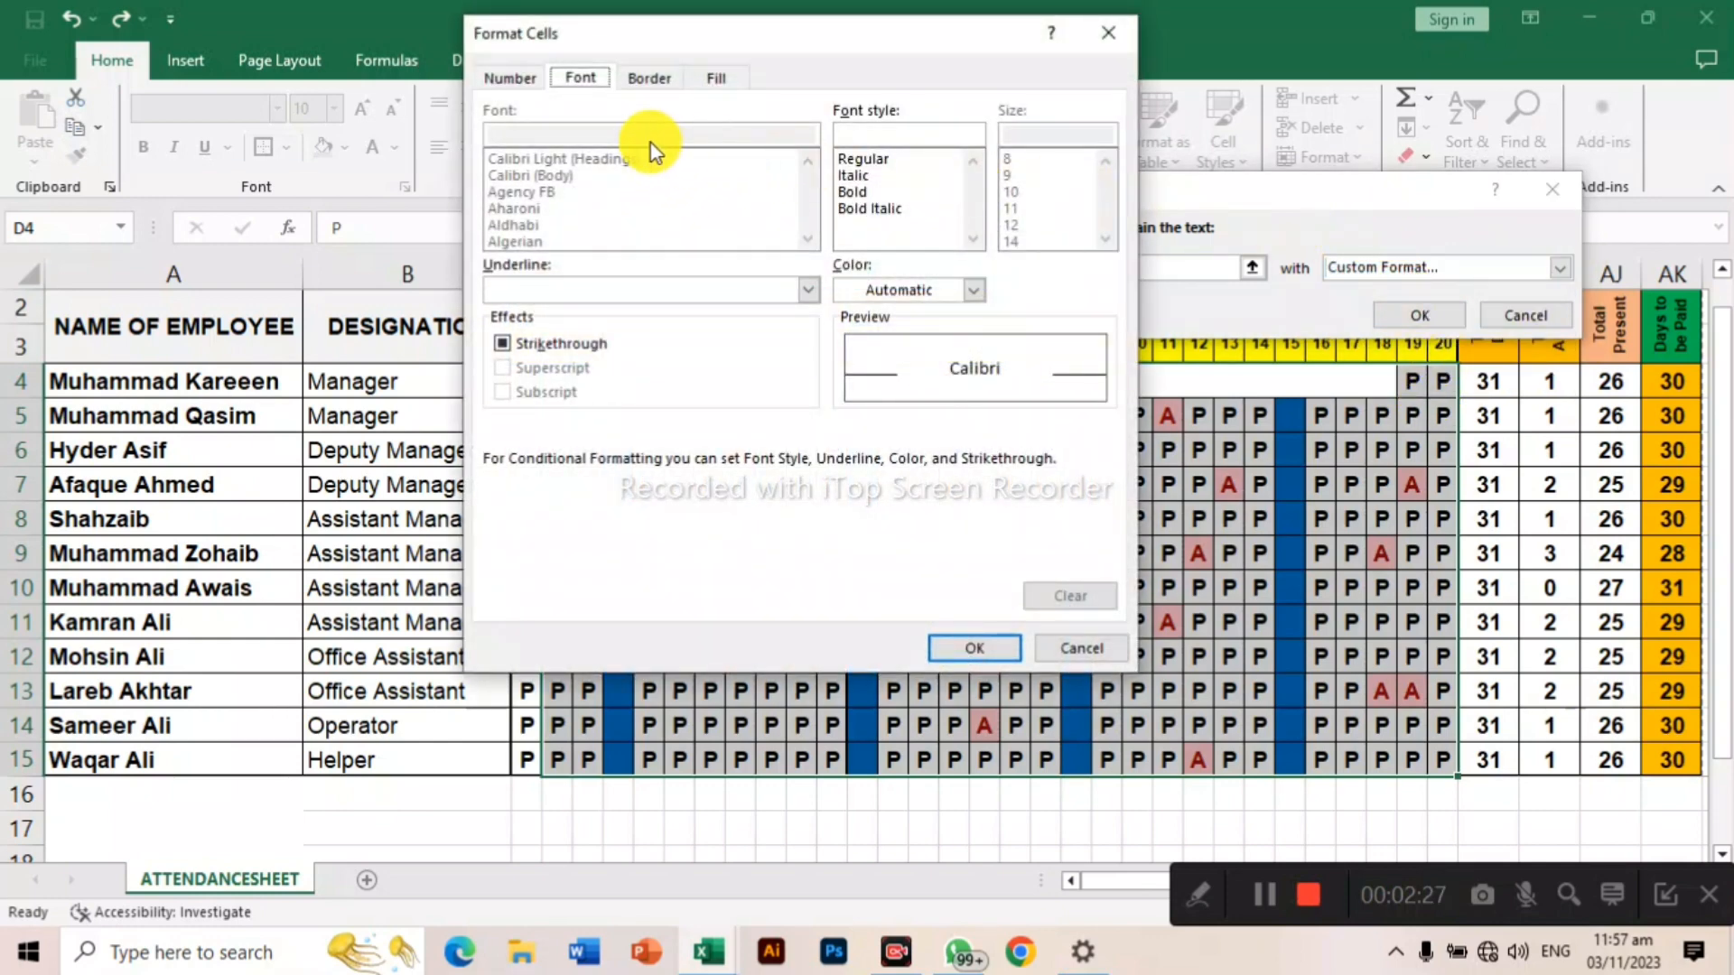
Set the custom format's font color to black
click(532, 78)
click(585, 79)
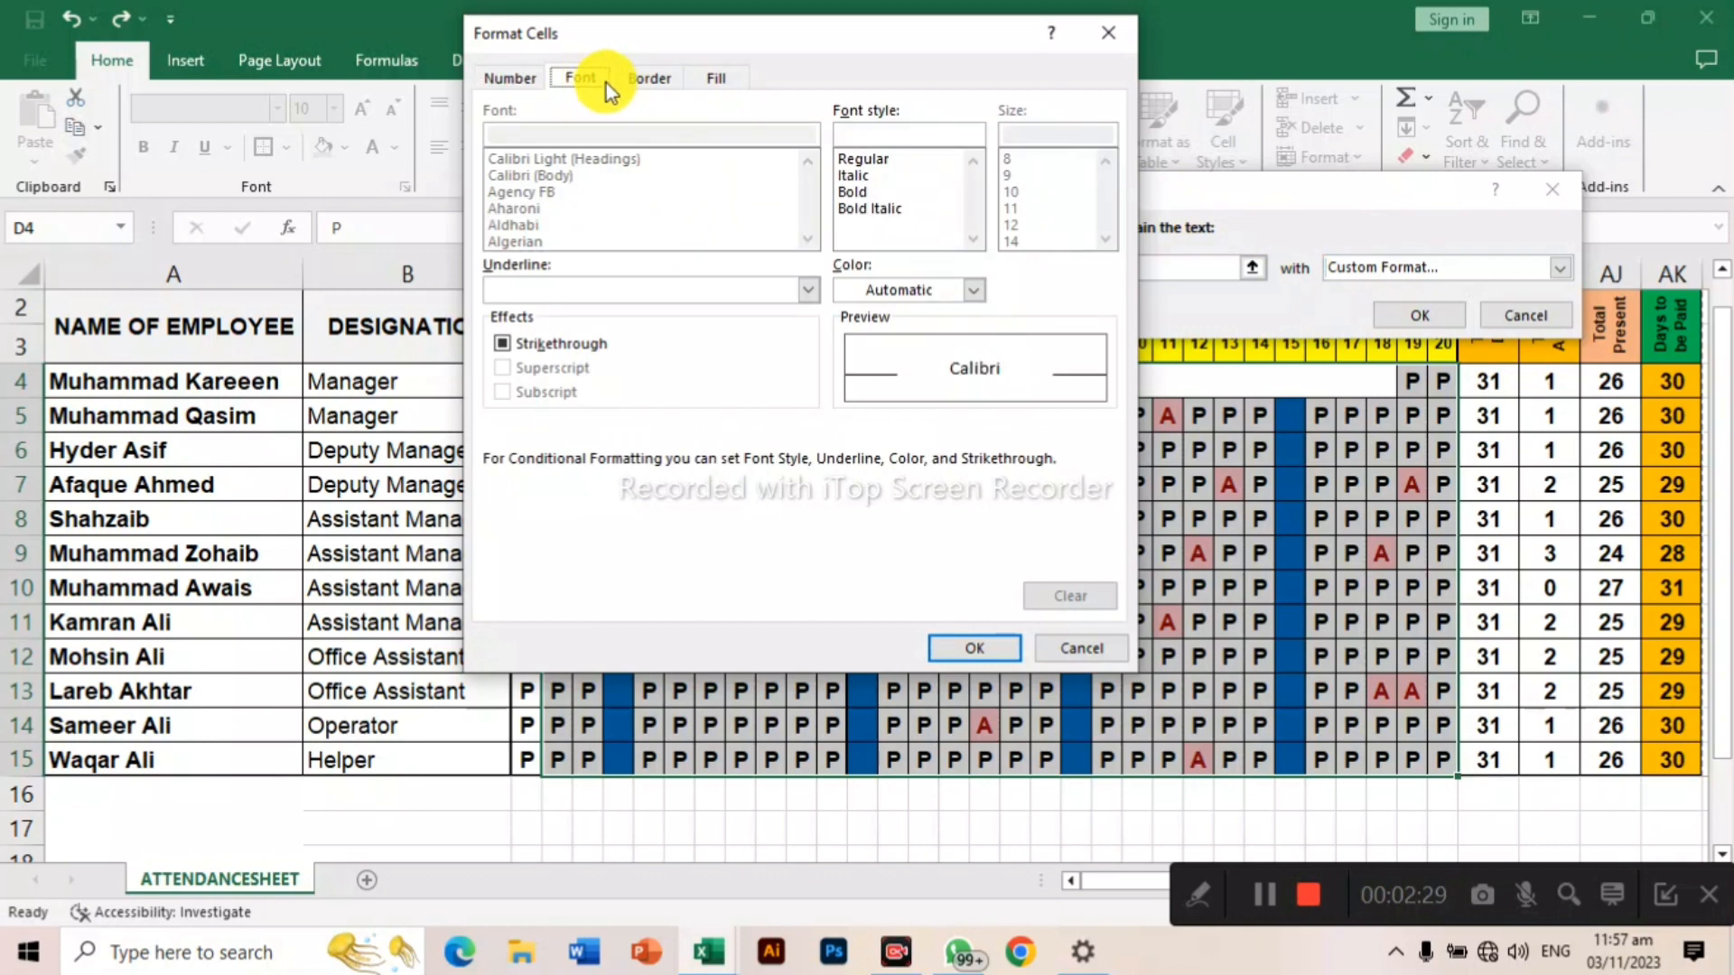
click(974, 290)
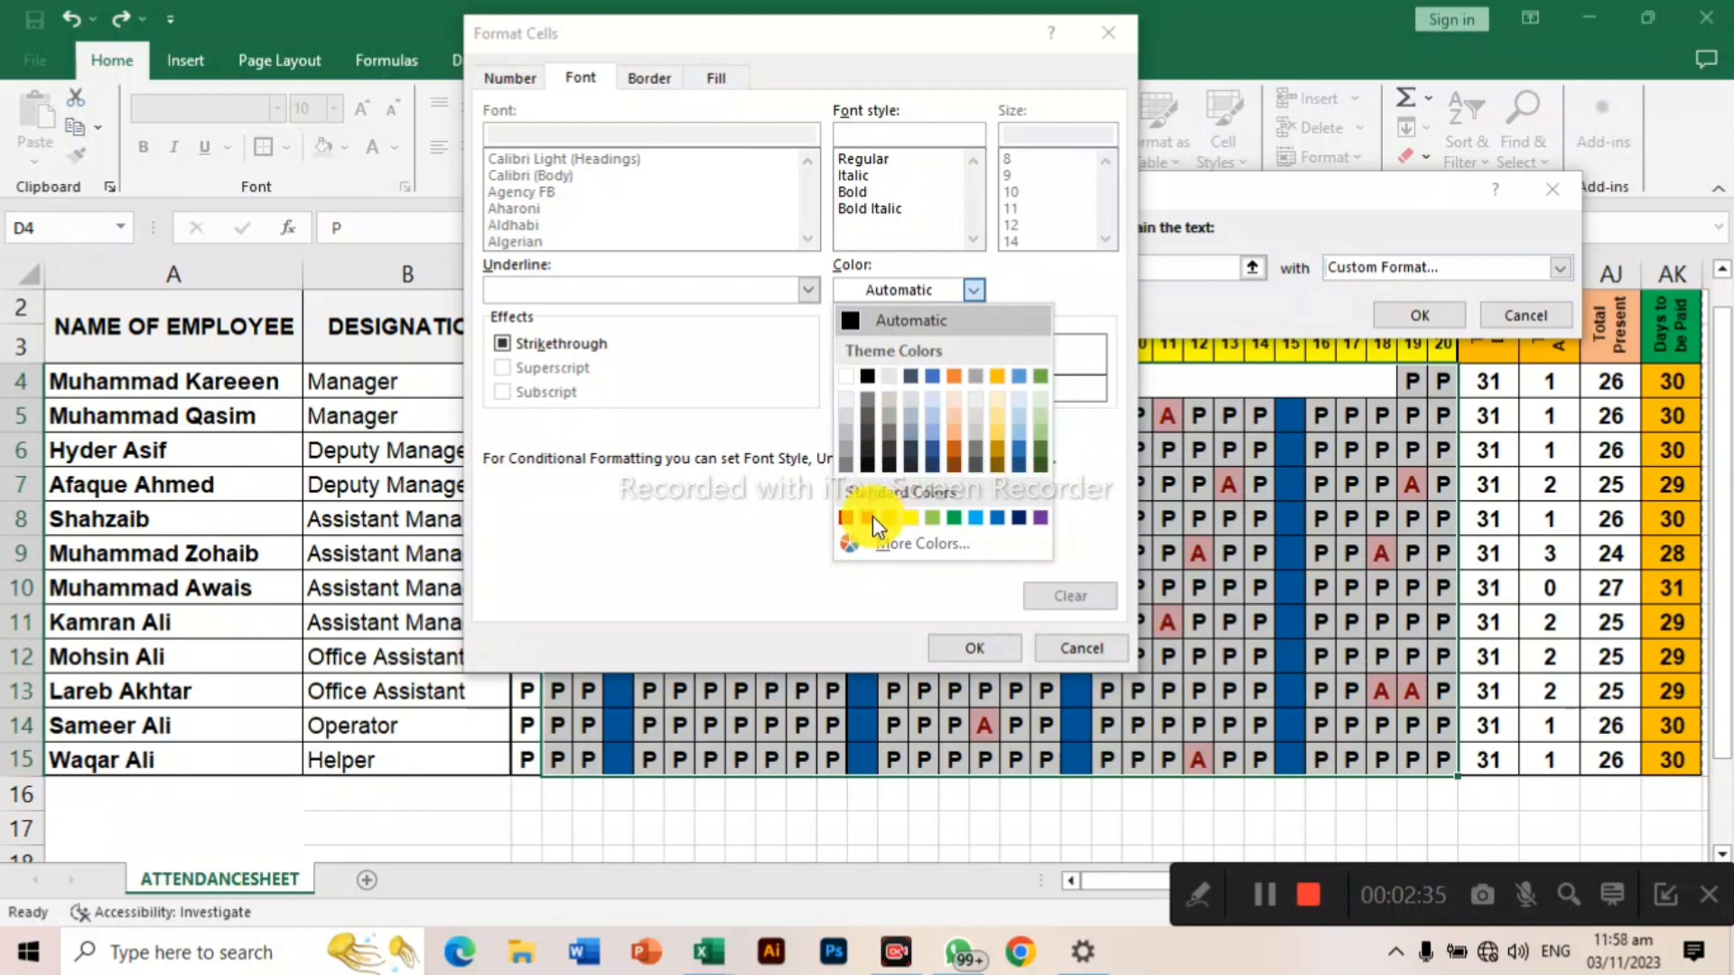
click(871, 376)
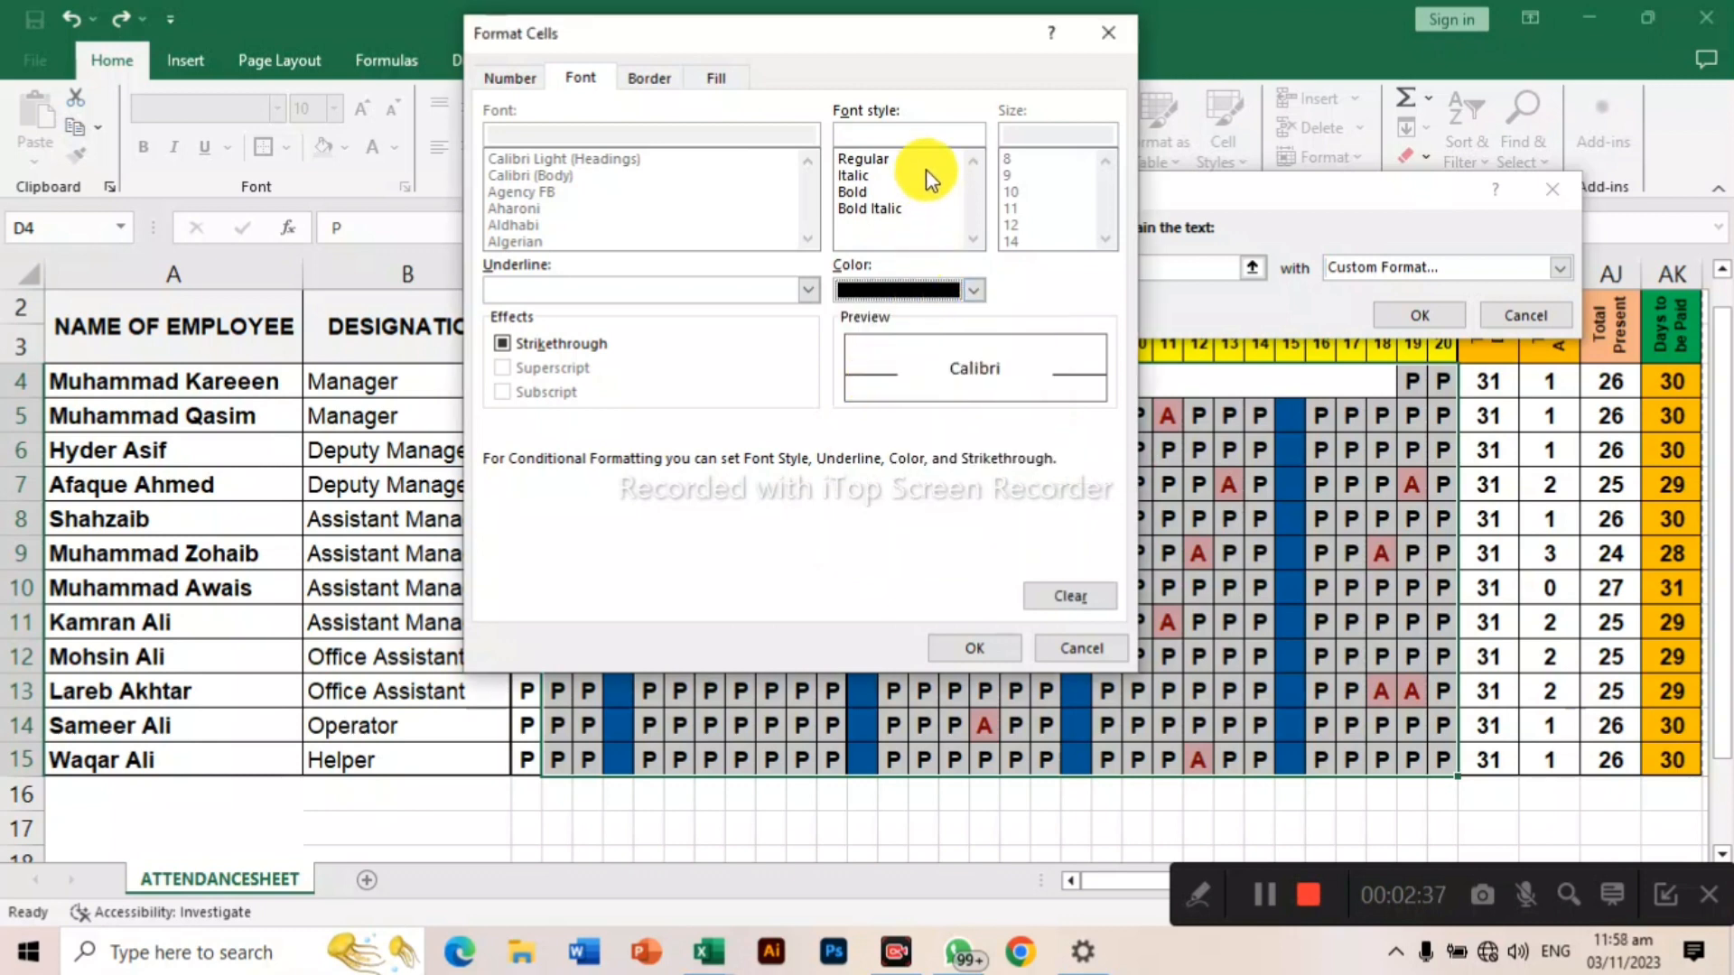
Give the custom format a near-black fill and a white font color, and apply the rule
click(716, 79)
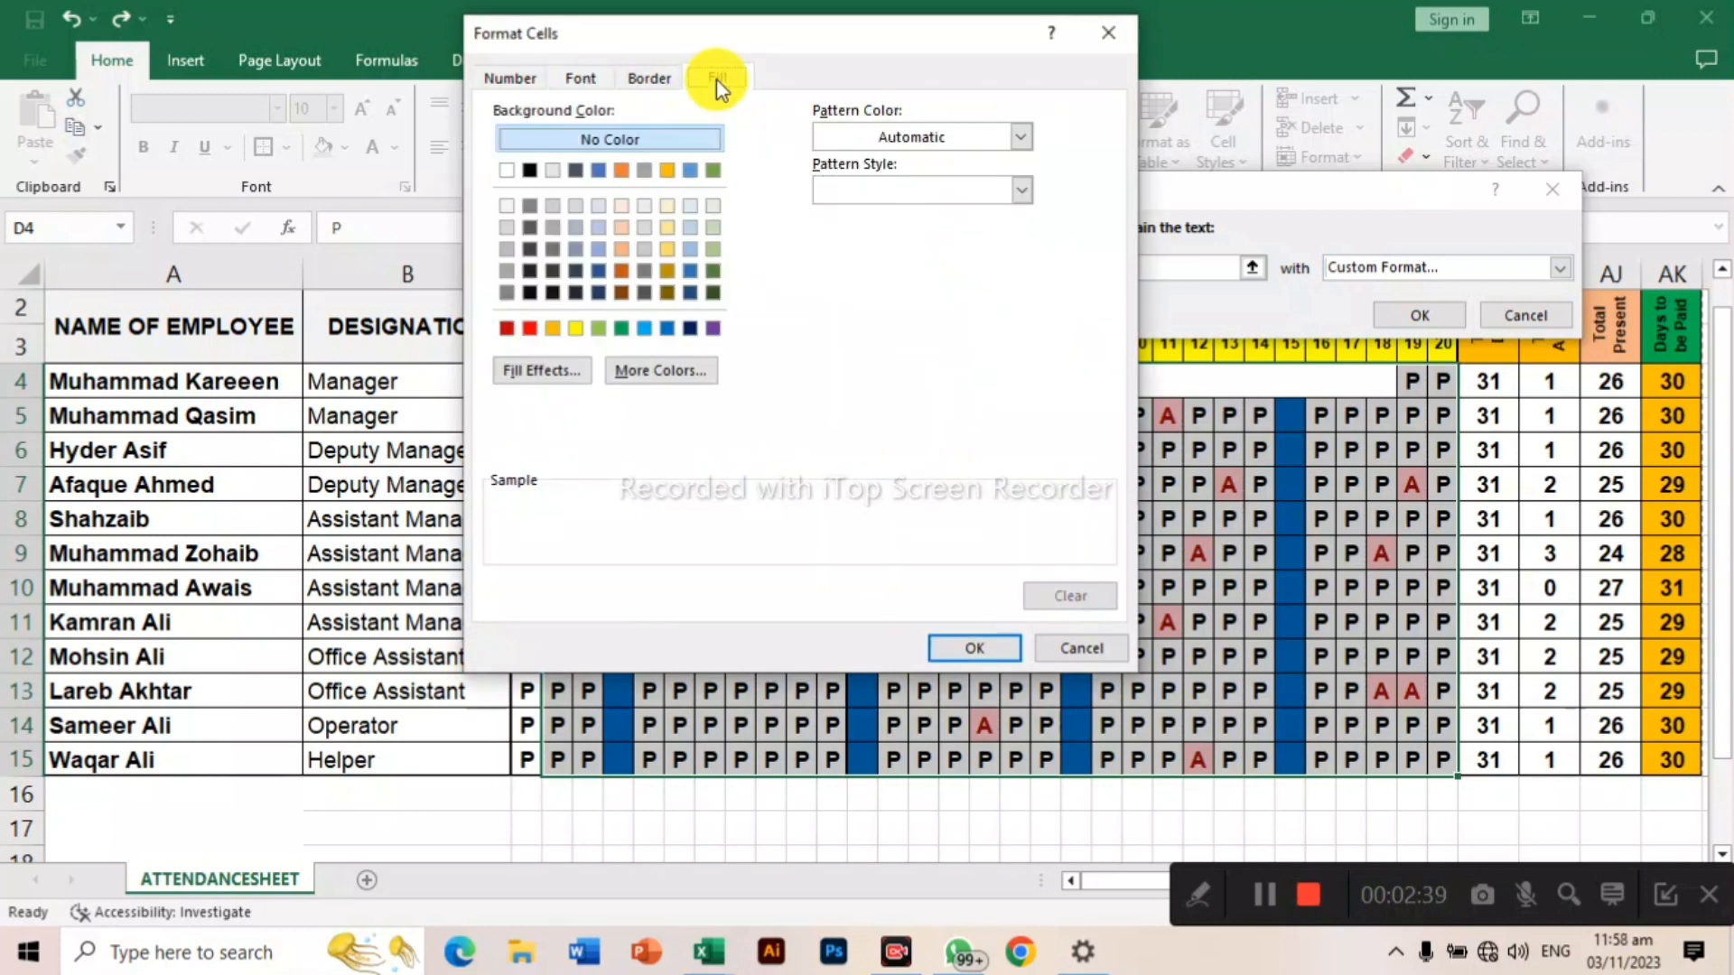
click(555, 294)
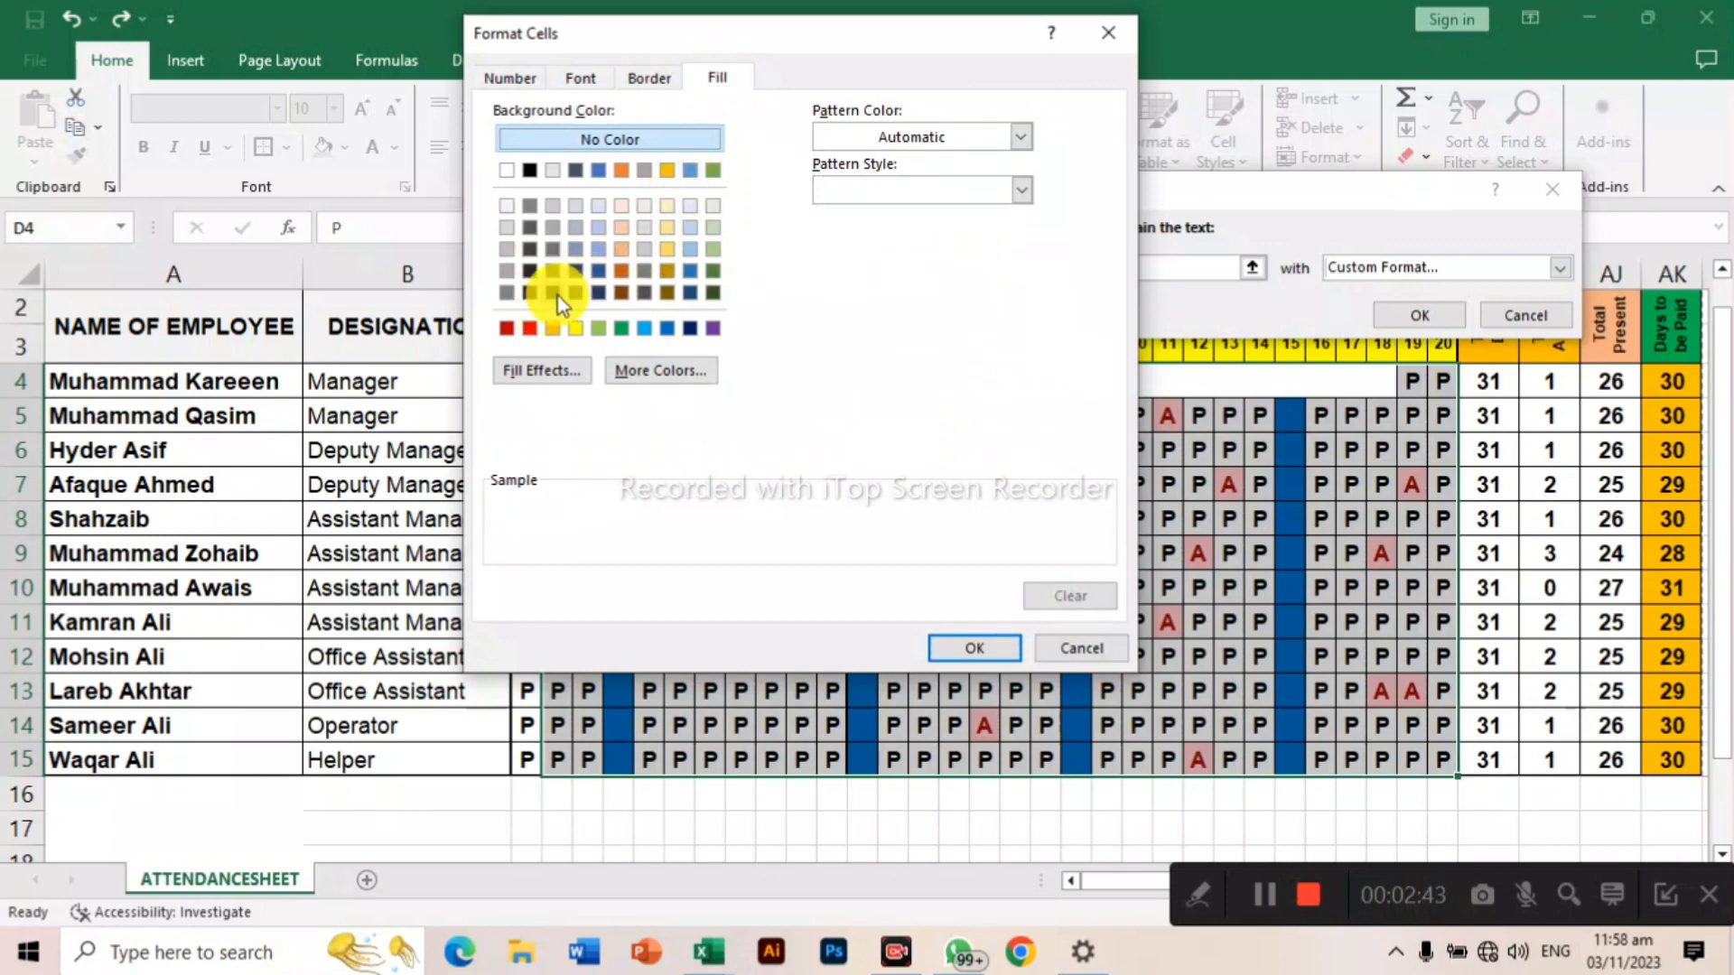
click(600, 84)
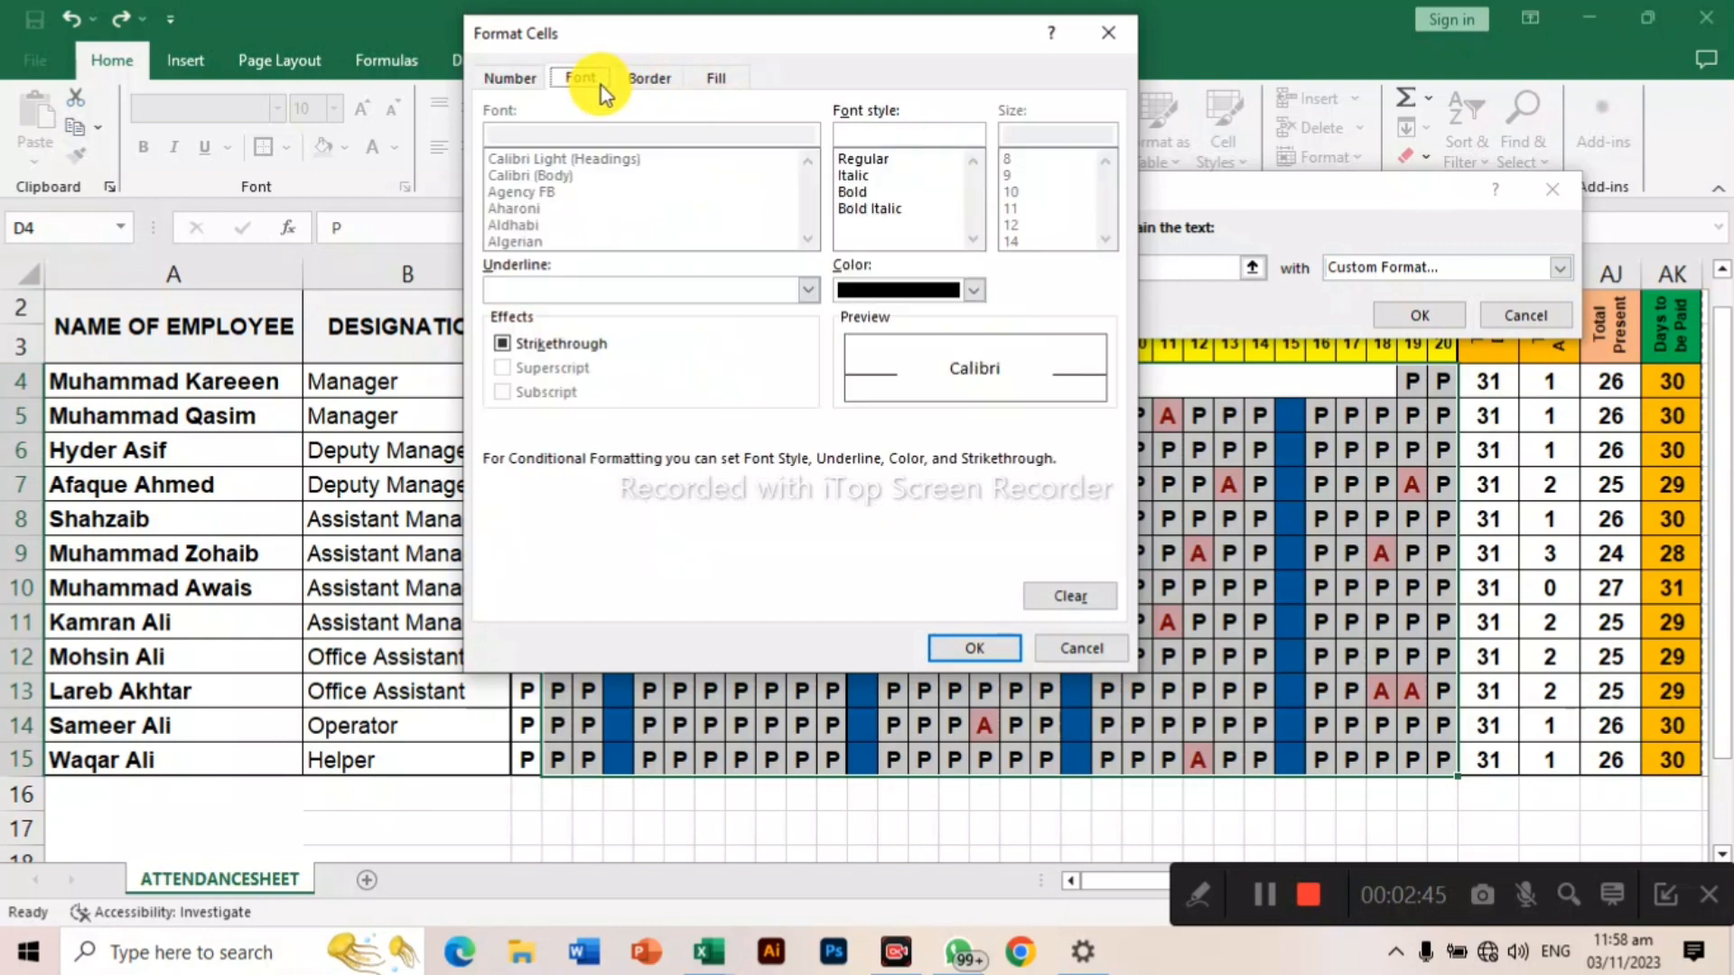
click(966, 287)
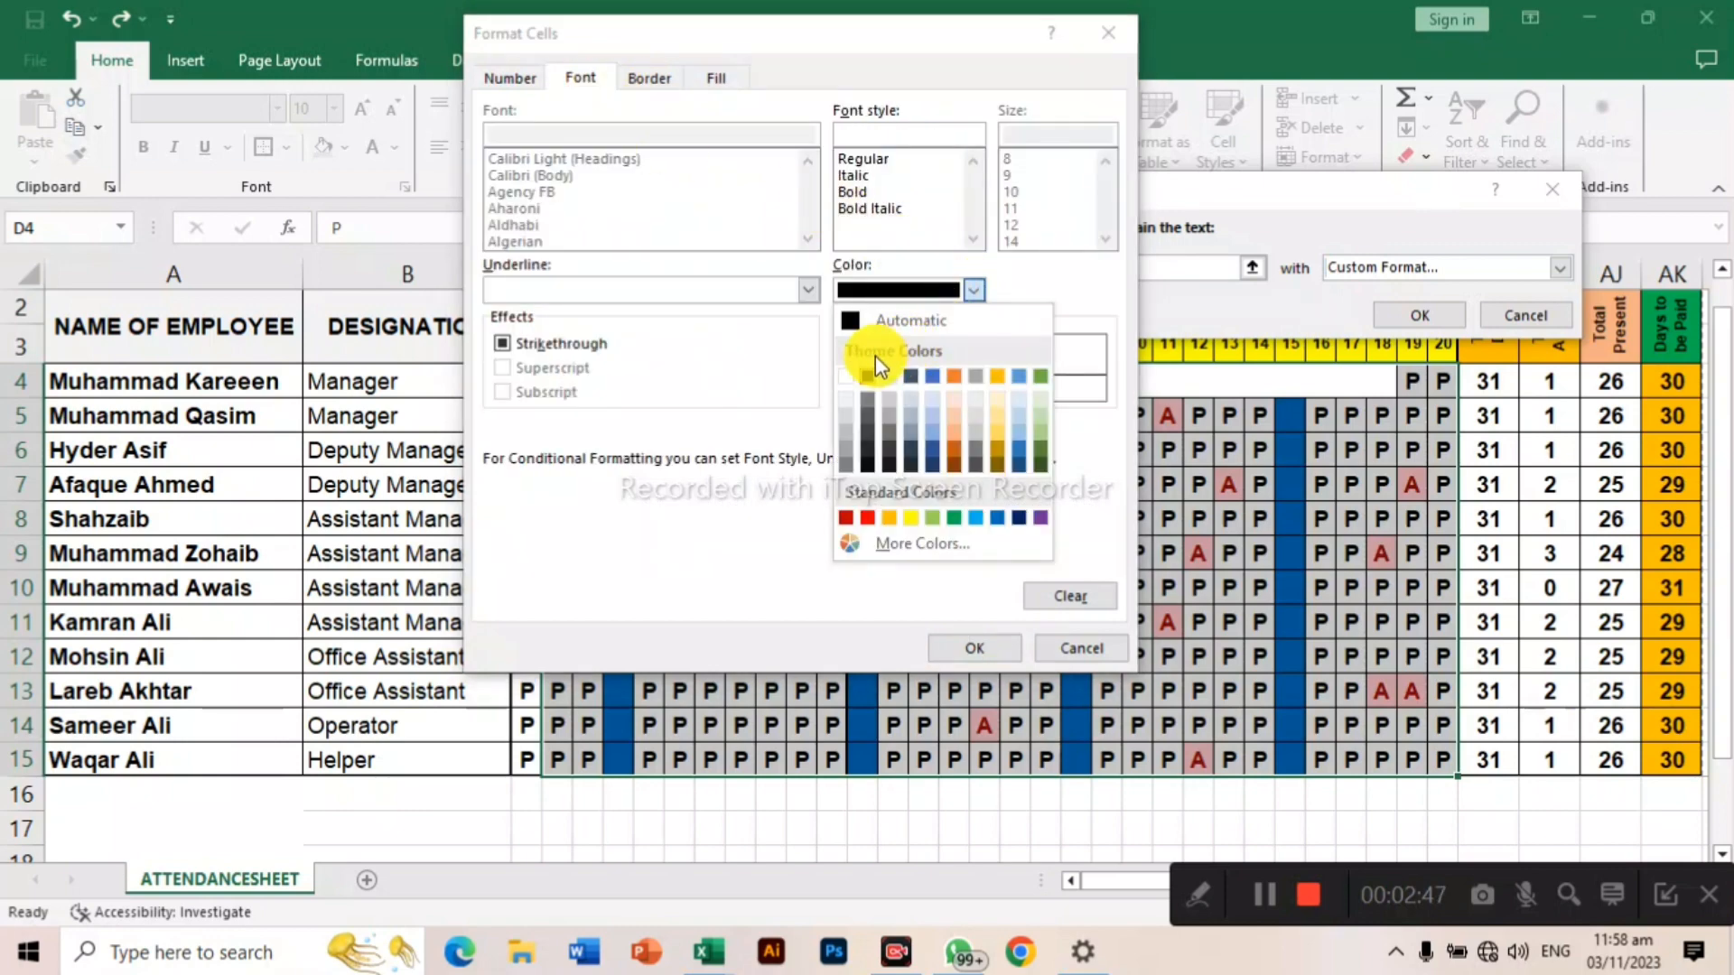
click(848, 375)
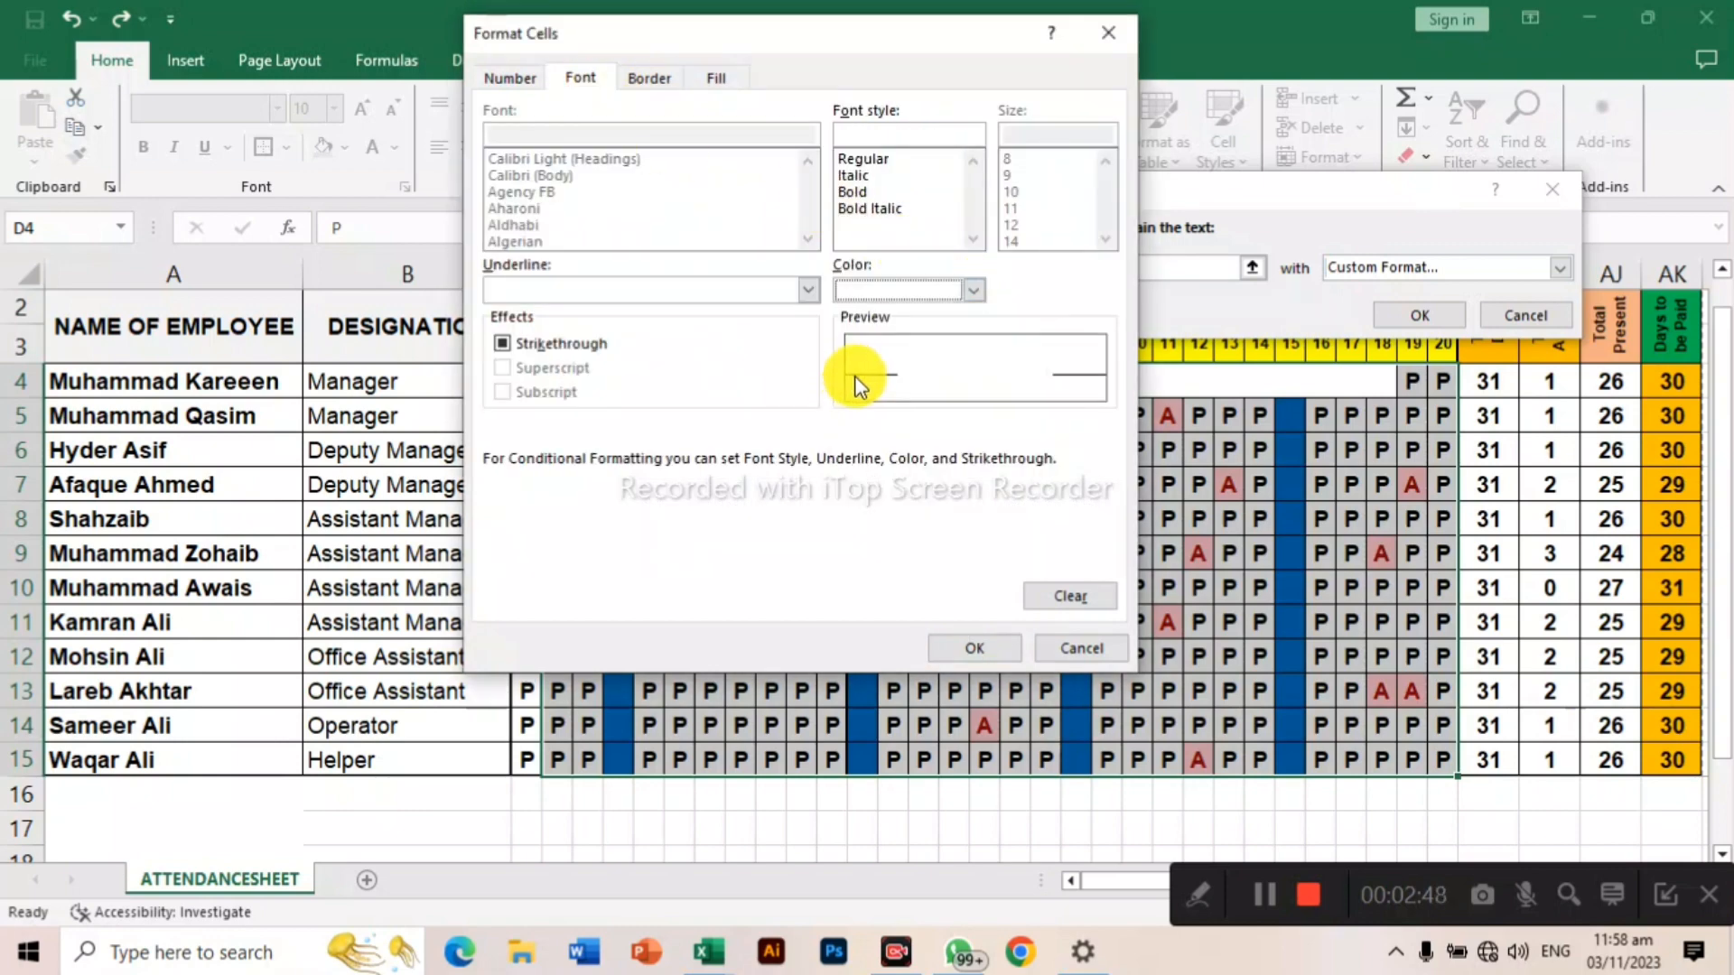
click(976, 648)
click(1417, 315)
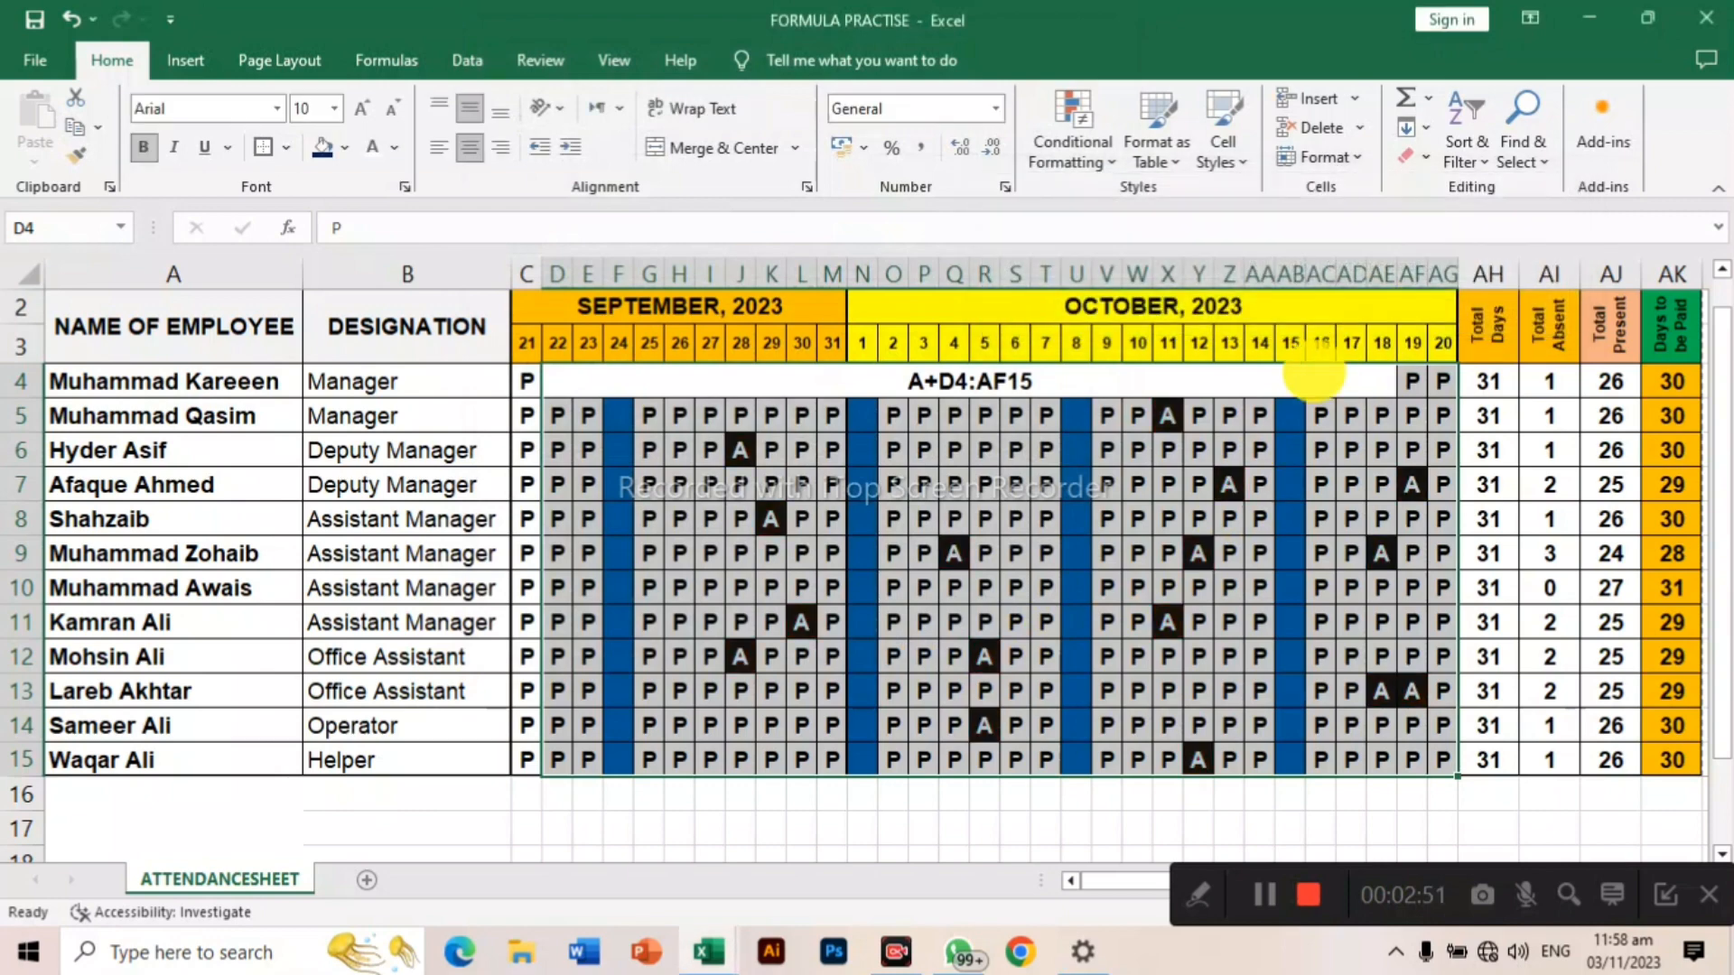
Test the new highlighting by entering A in cells R7, Q5 and W8
click(715, 515)
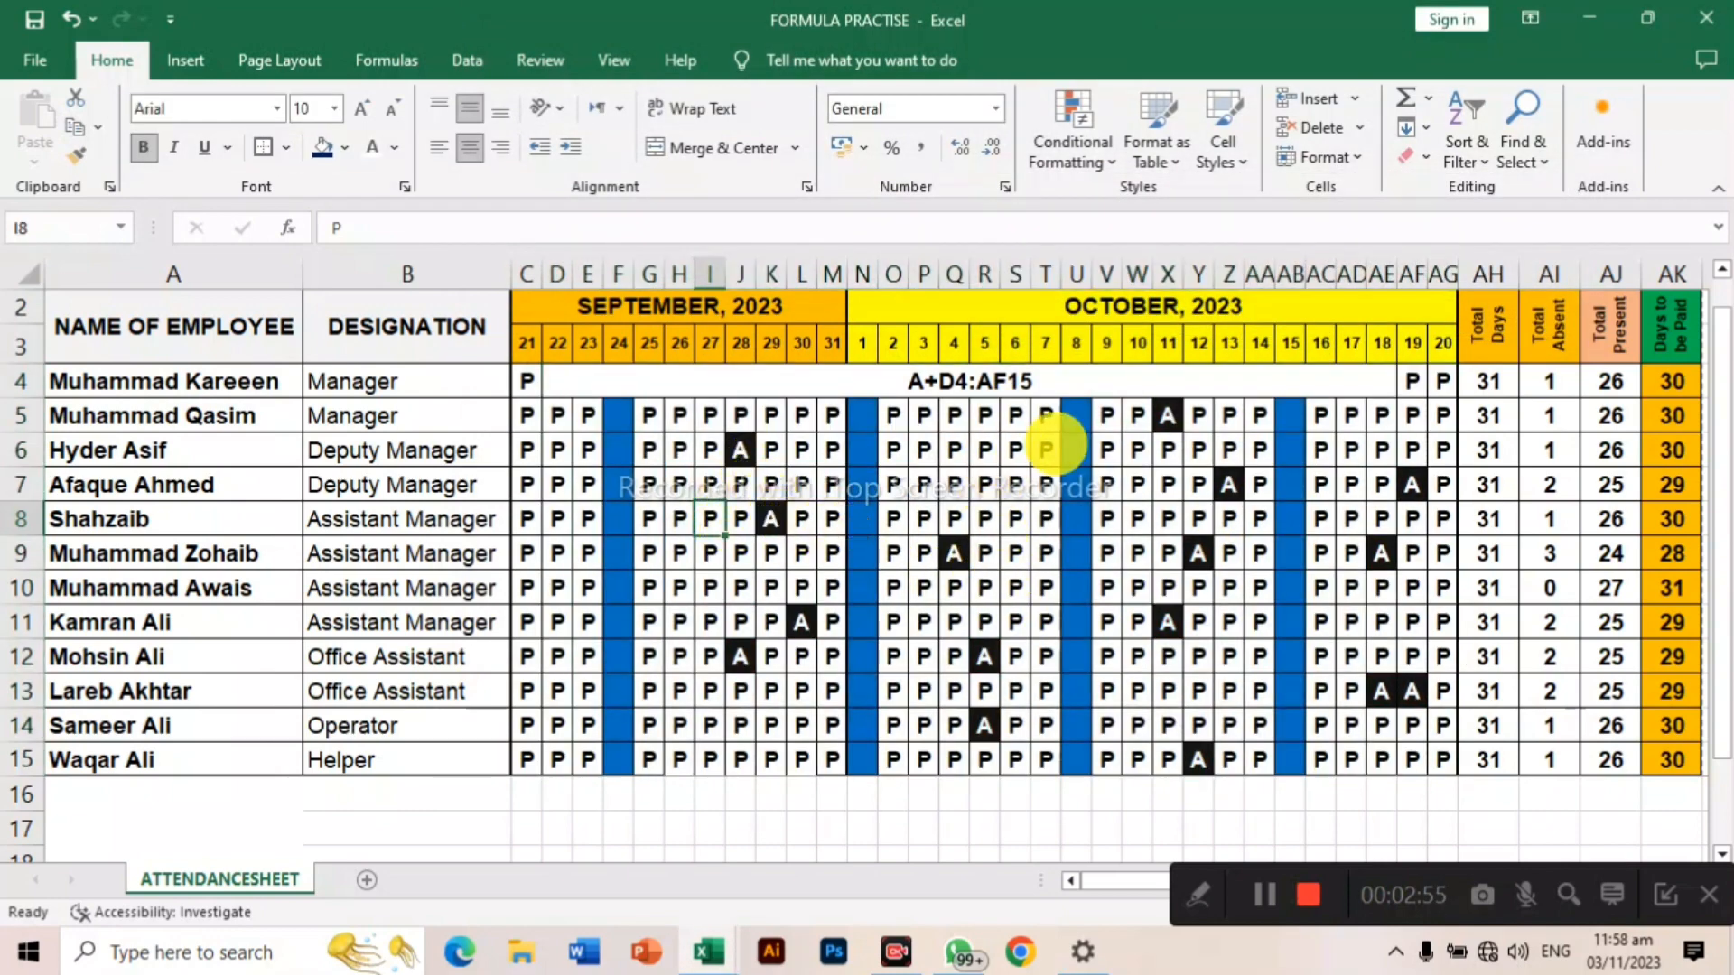
click(984, 481)
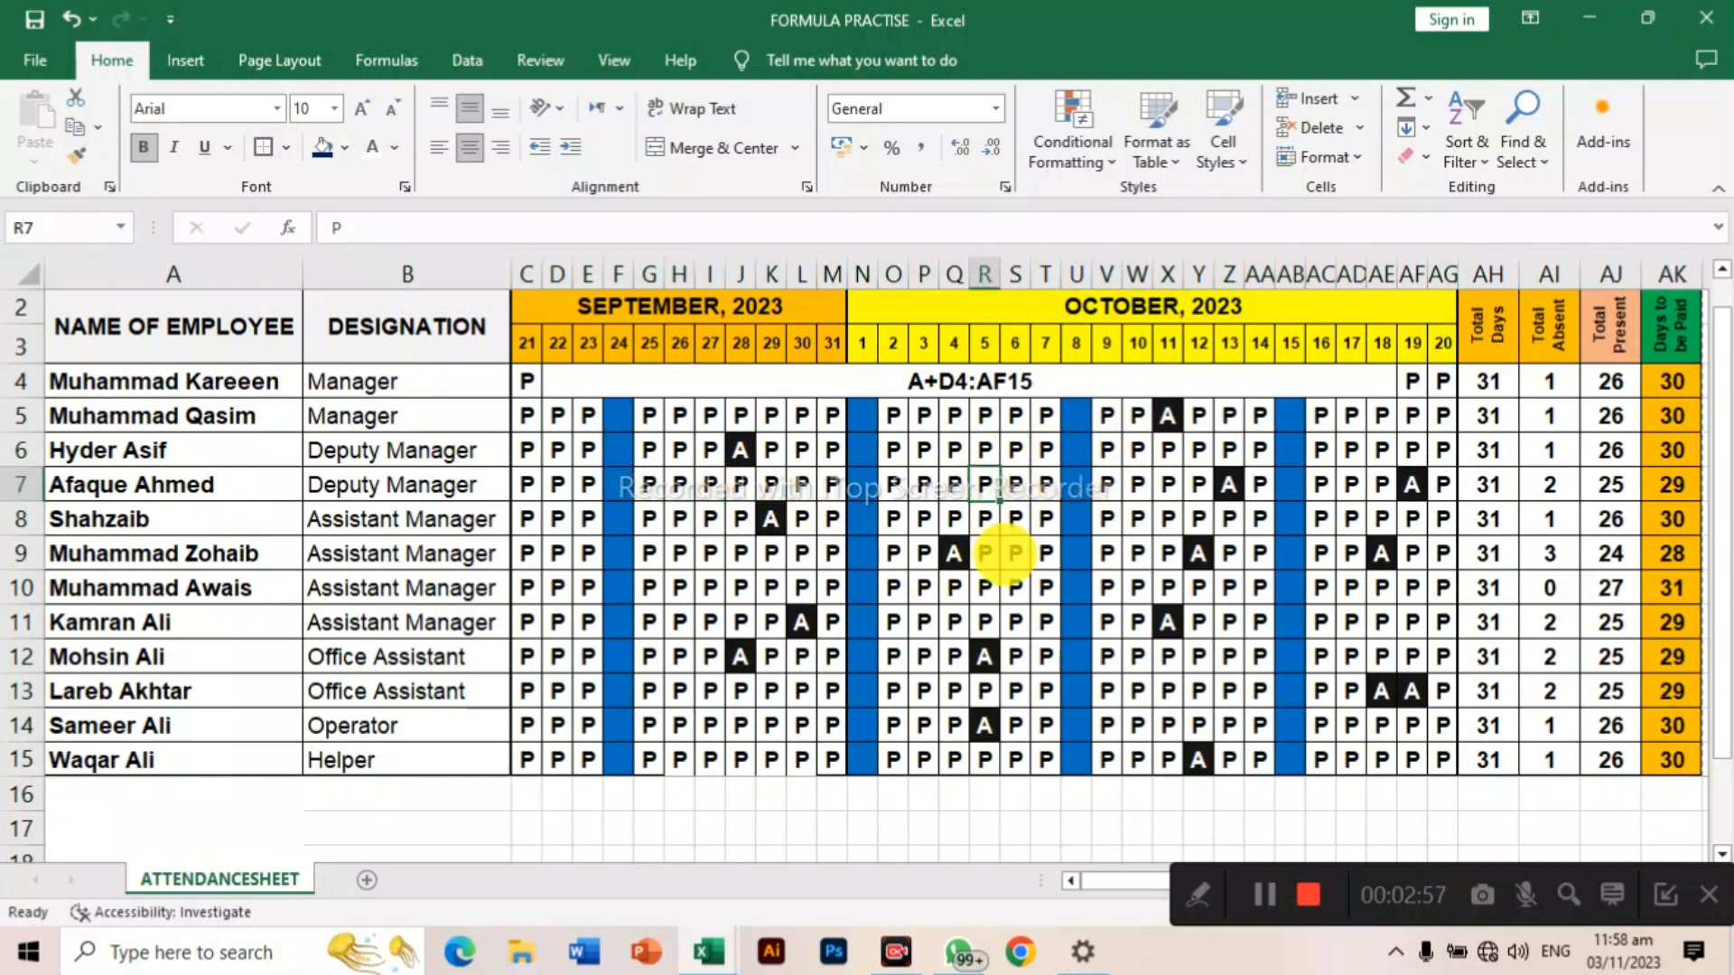
key(ctrl+z)
click(959, 414)
text(A)
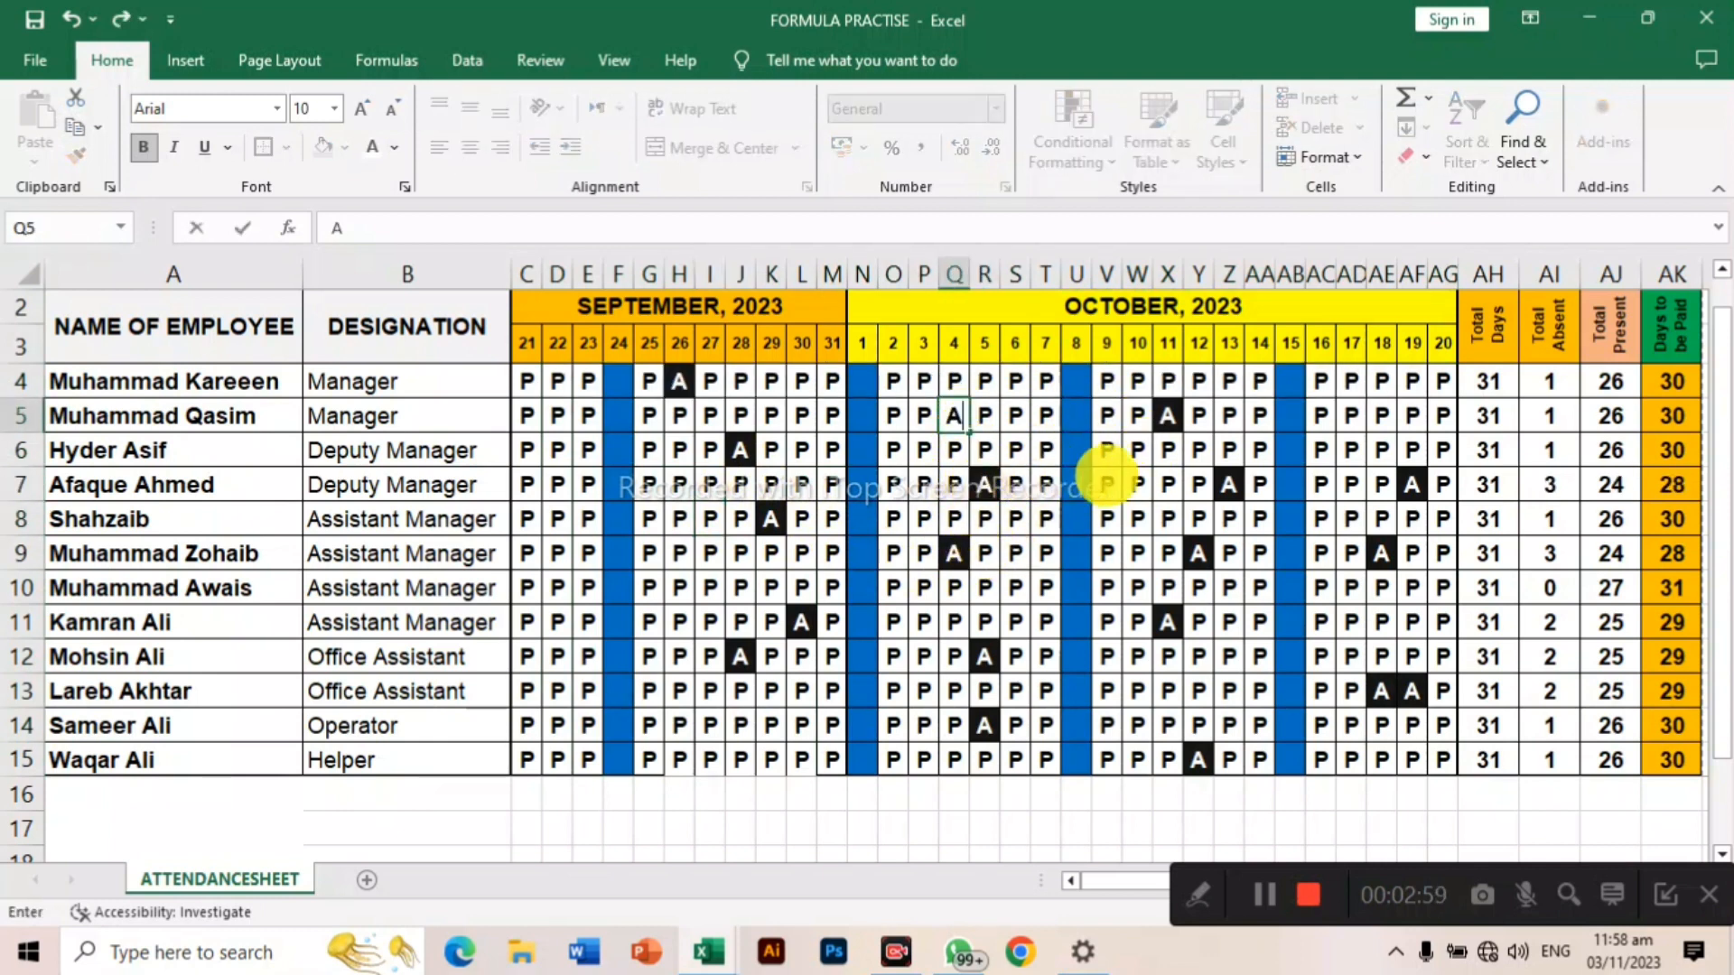
click(1139, 517)
text(A)
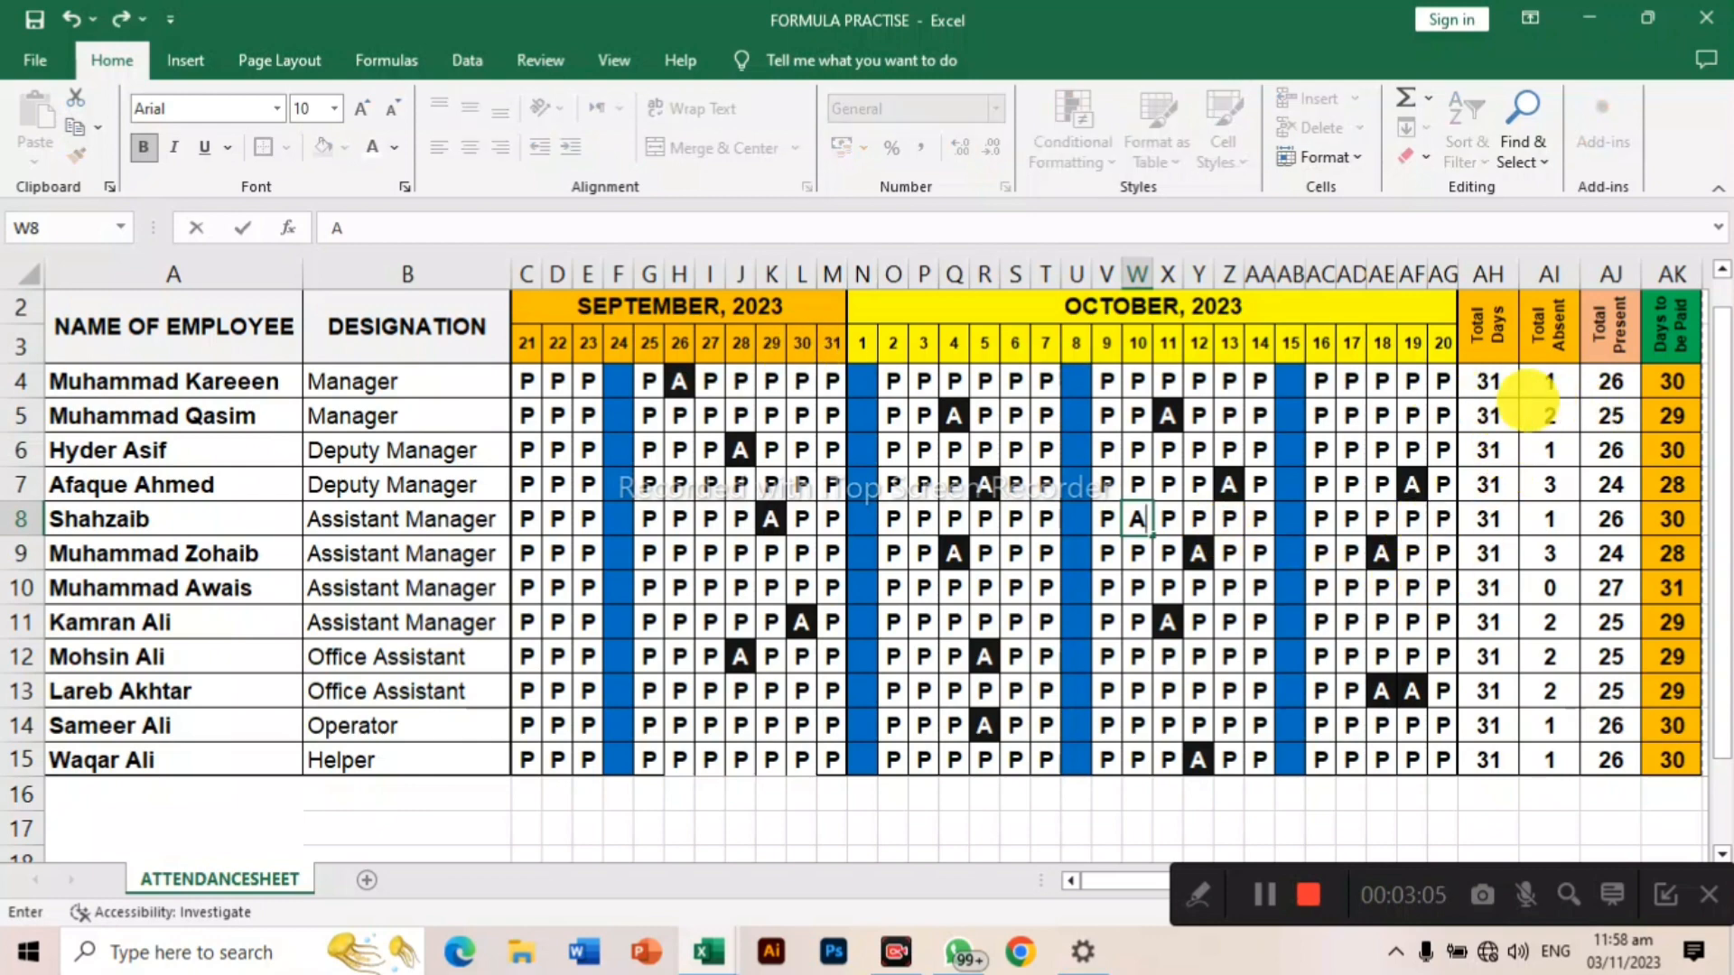
Fill the Total Days value 31 from AH4 down to the last employee row
scroll(1499, 389, up, 1)
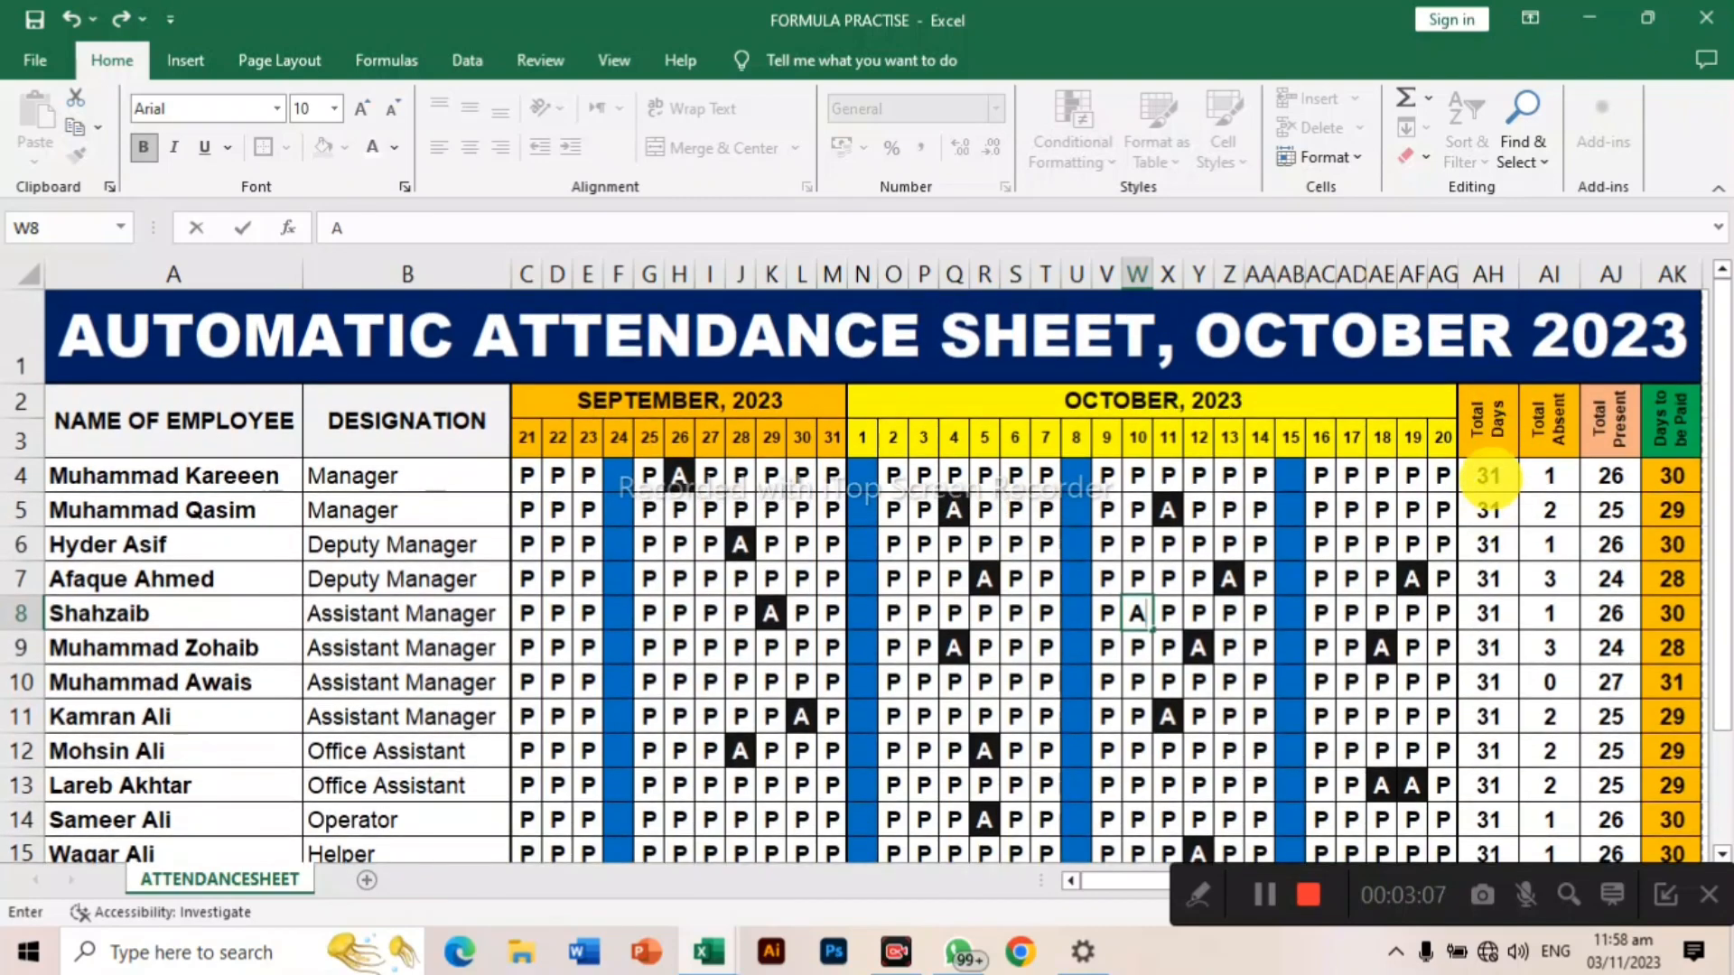
click(1488, 475)
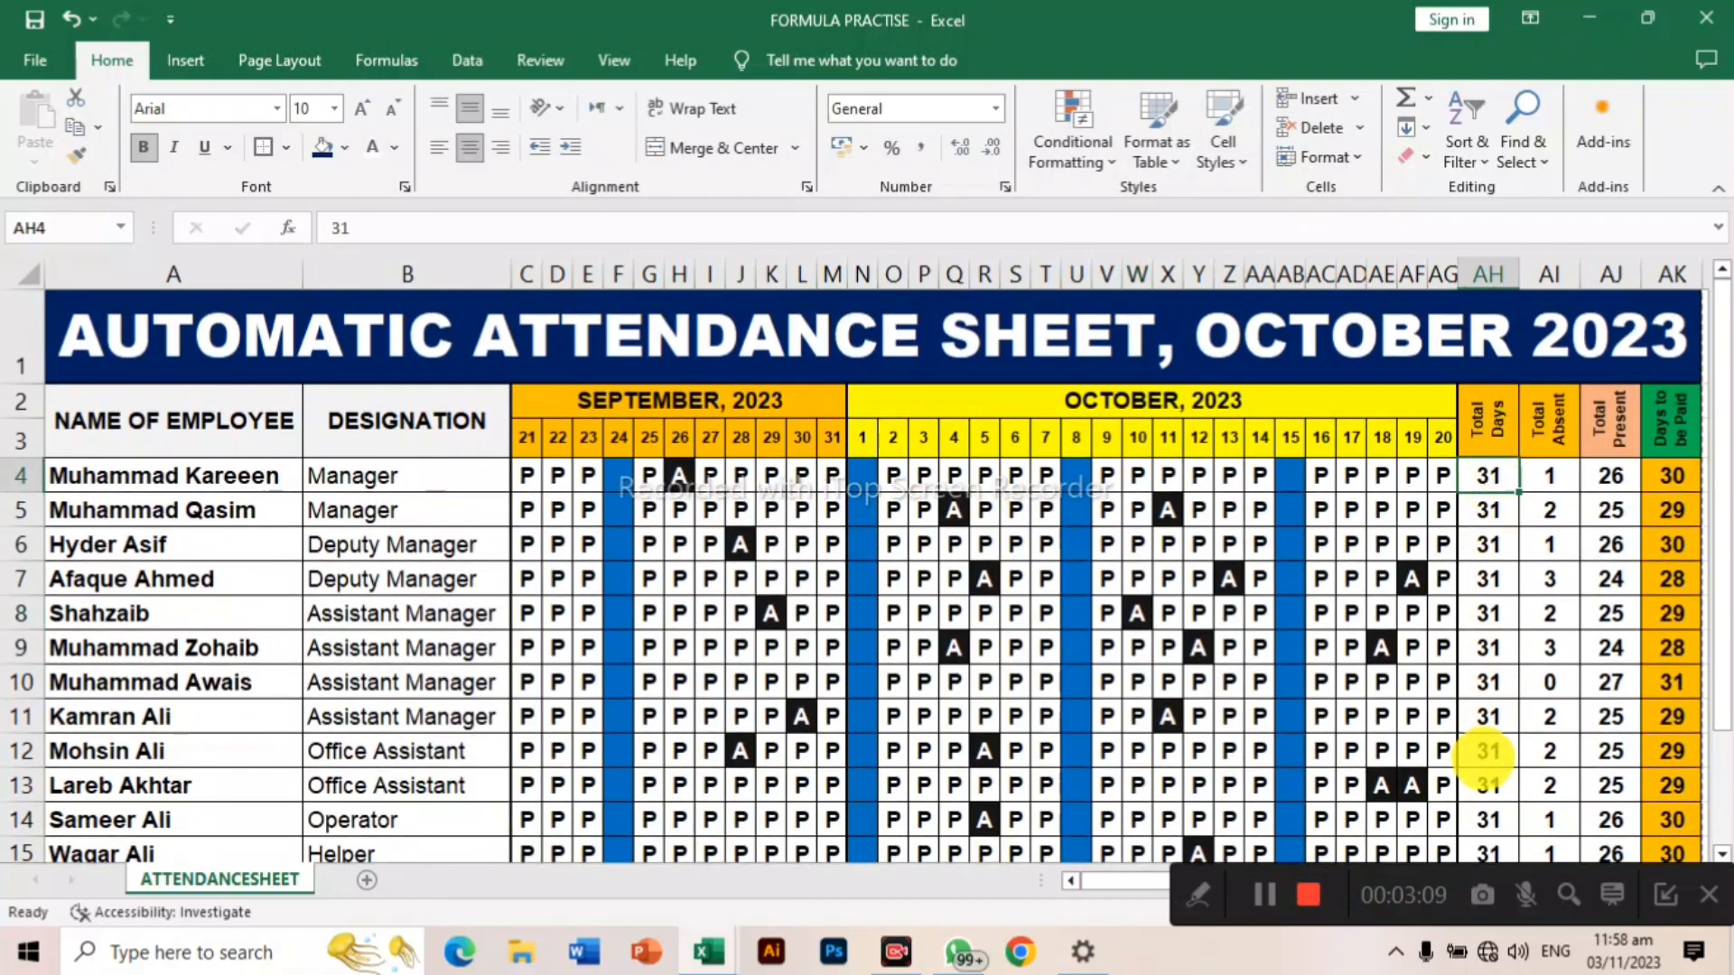
scroll(1495, 643, down, 1)
scroll(1494, 643, up, 1)
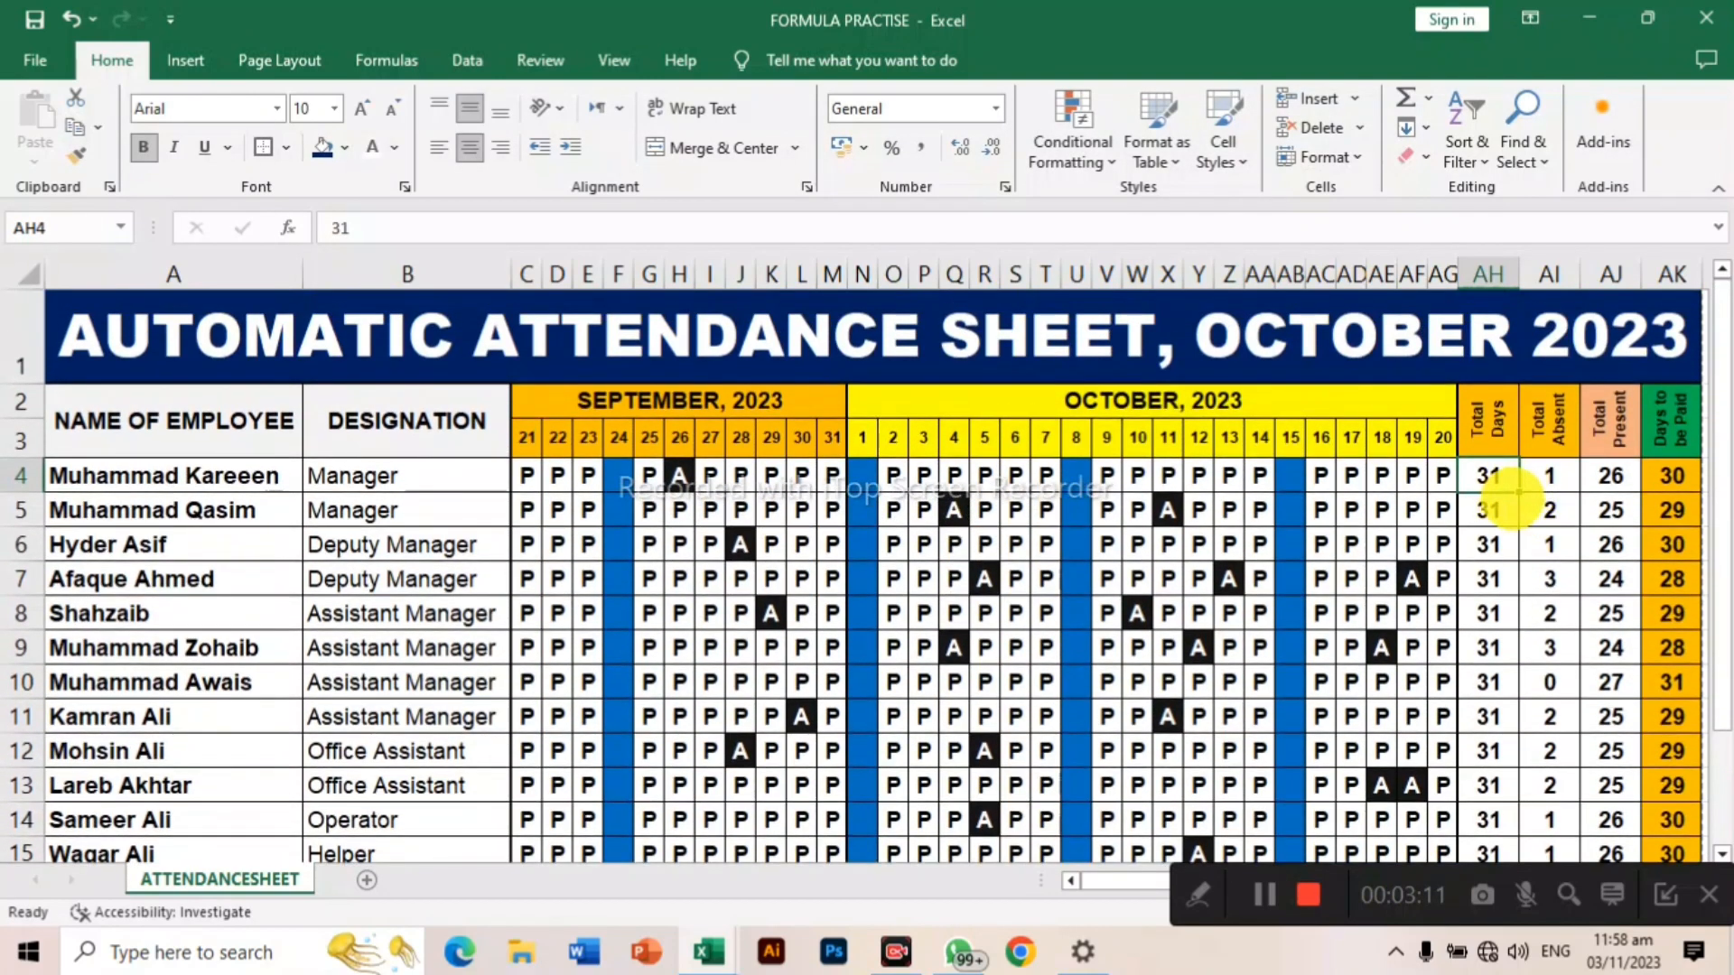
double_click(1520, 493)
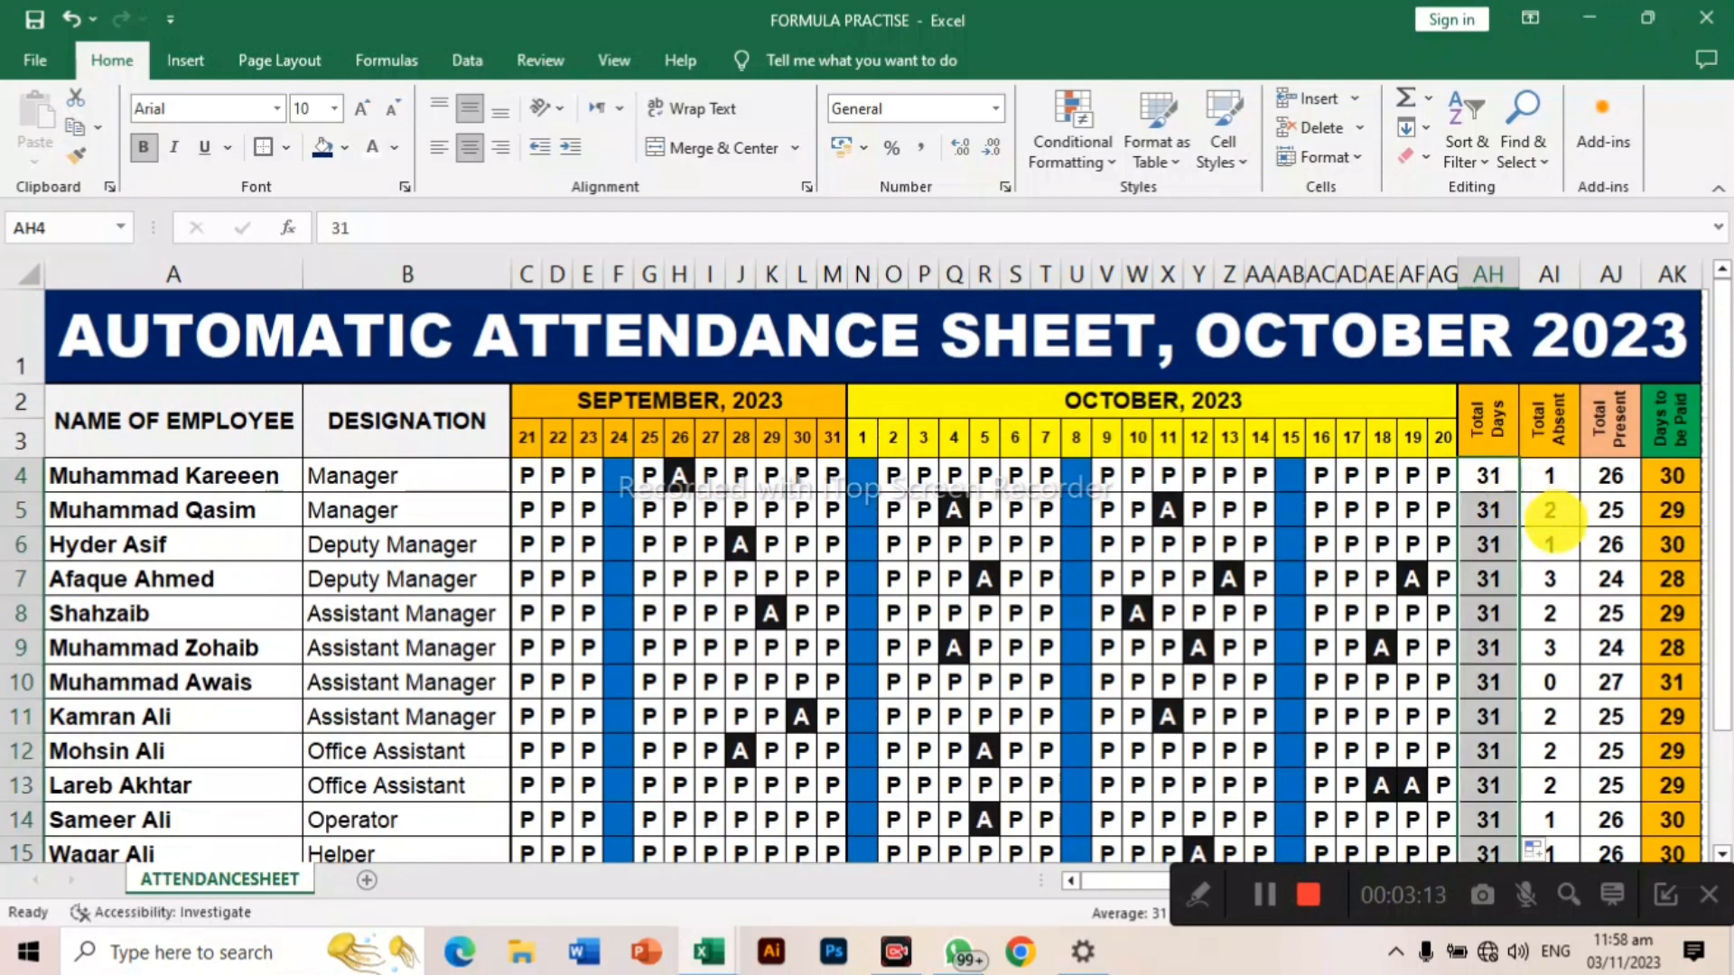
Clear the Total Absent formulas in AI4:AI15
click(1550, 476)
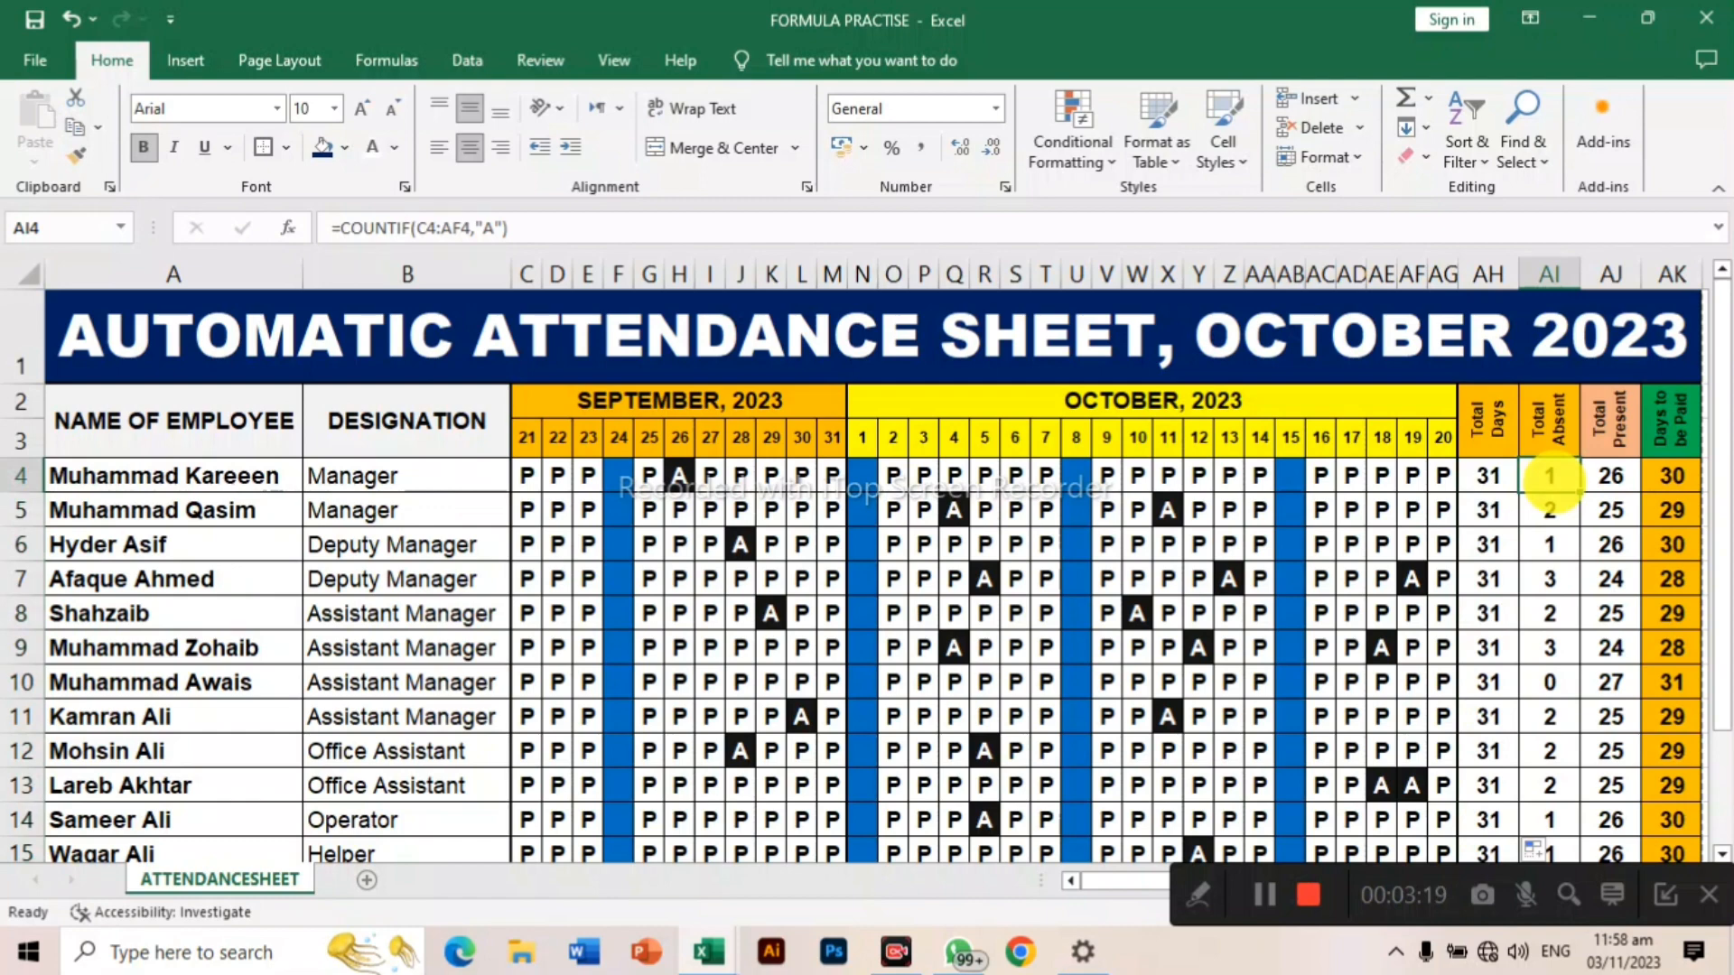
drag(1550, 475, 1552, 831)
key(Delete)
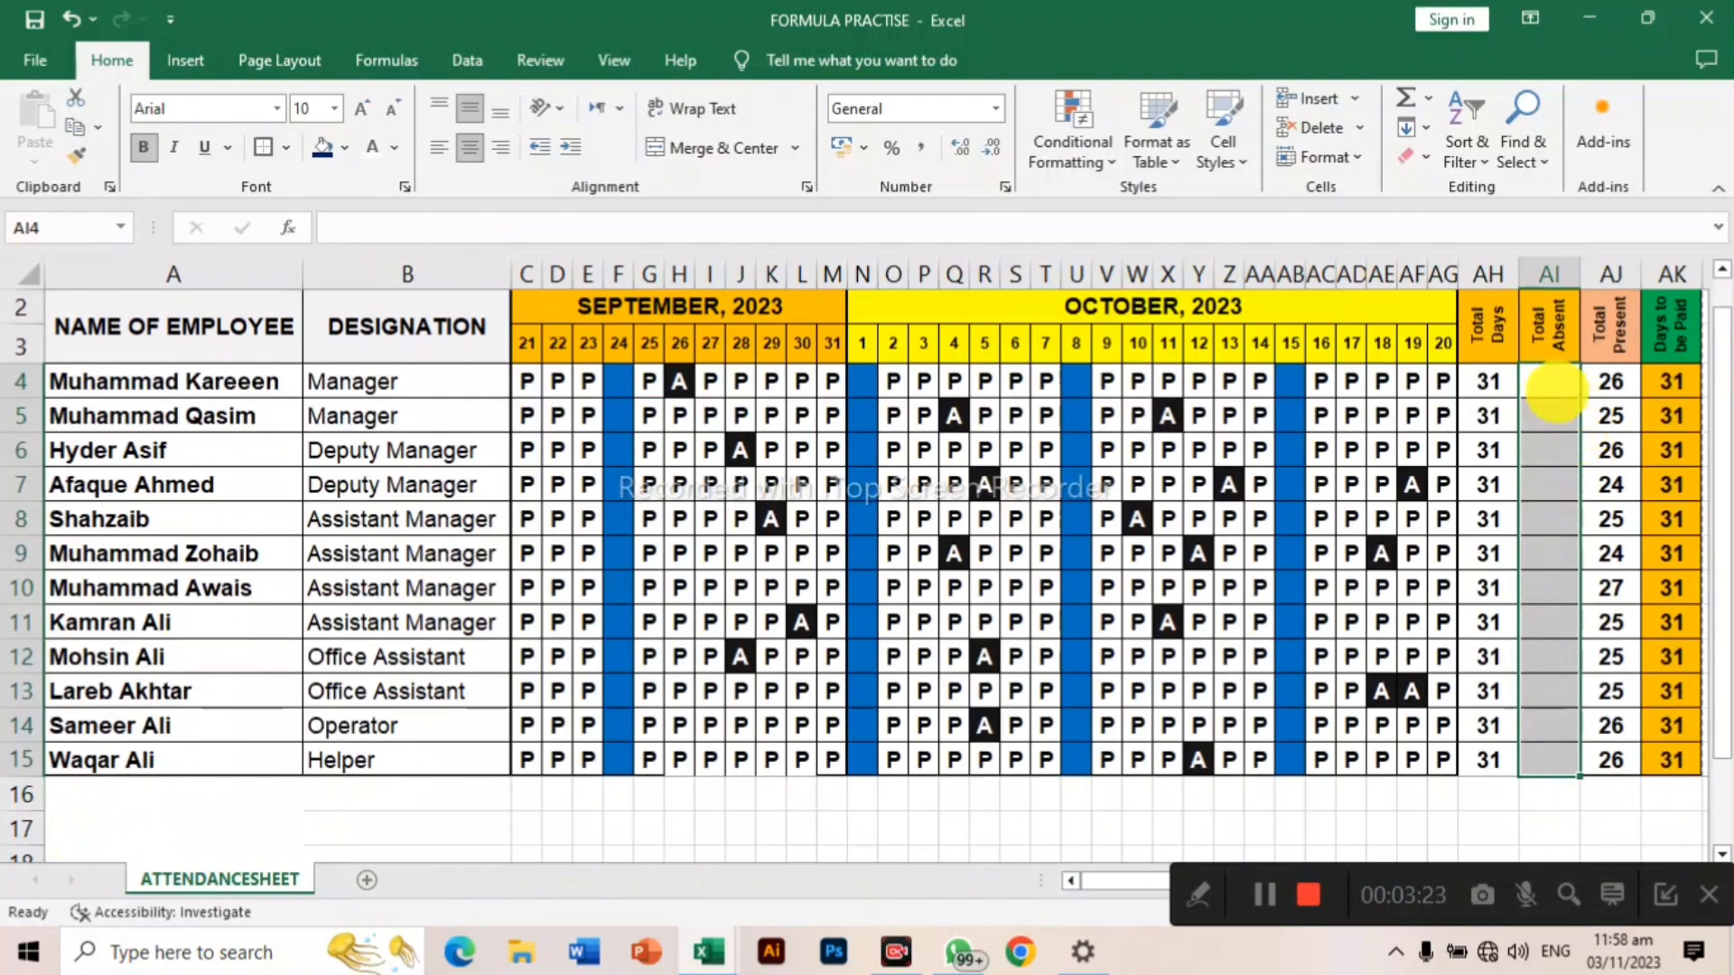
Enter =COUNTIF(C4:AG4,"A") in Total Absent cell AI4 and fill it down to AI15
click(1549, 381)
text(=)
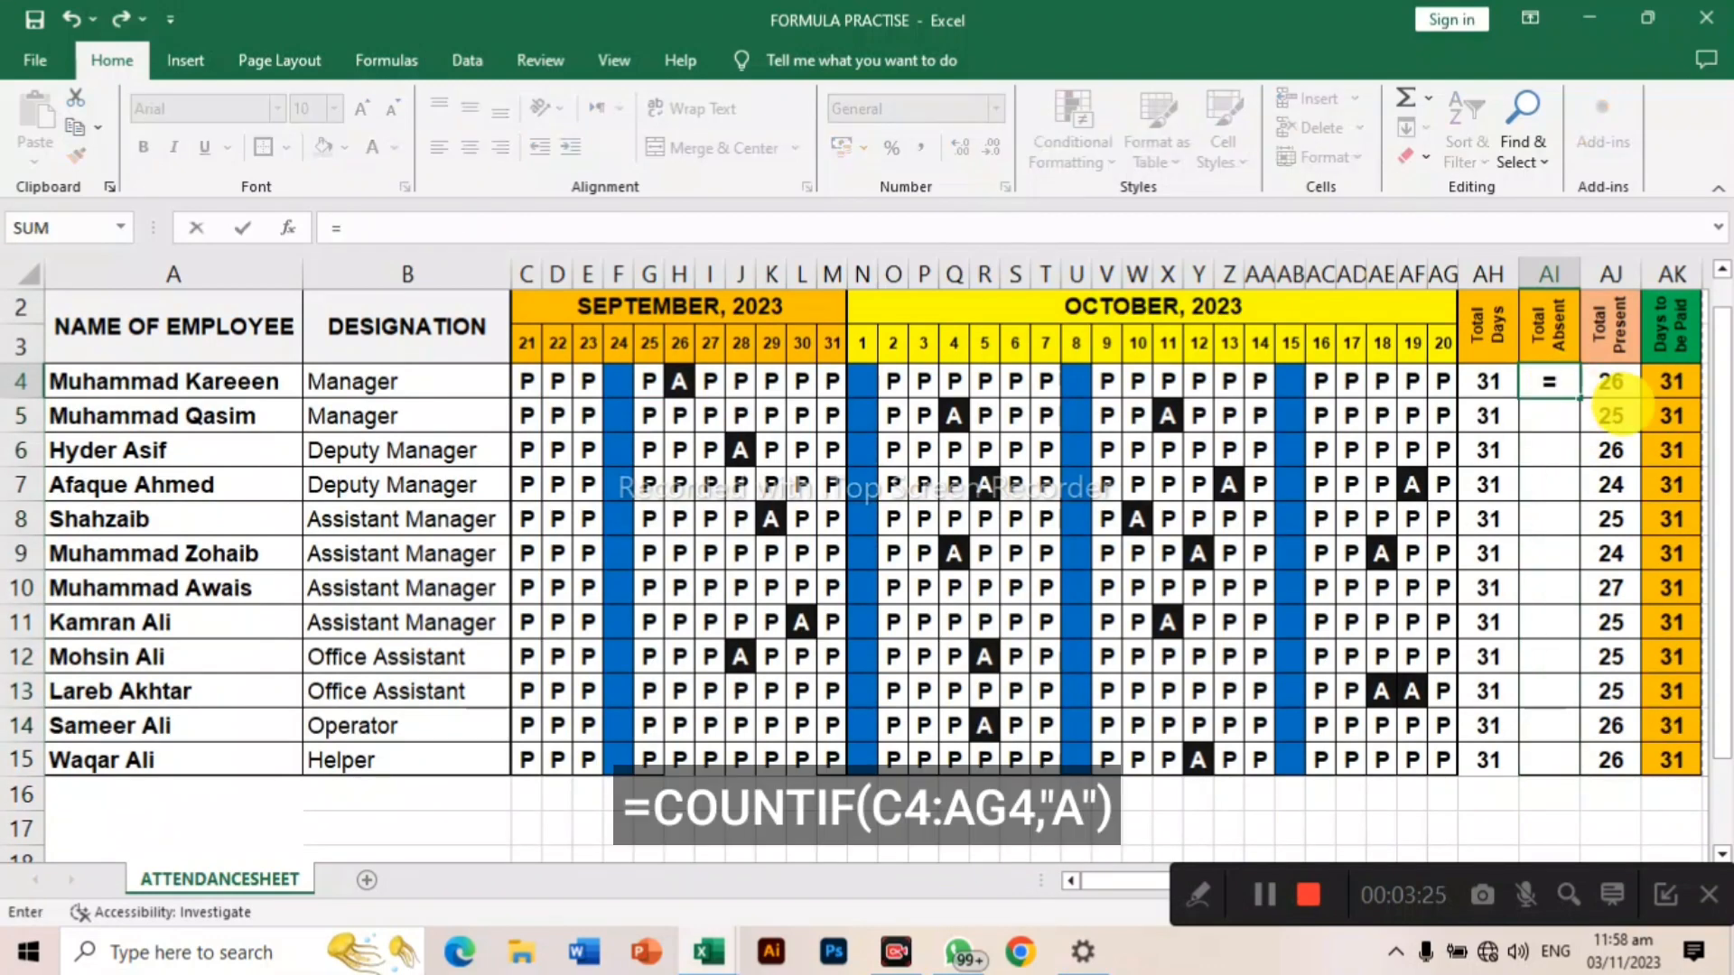
text(countif)
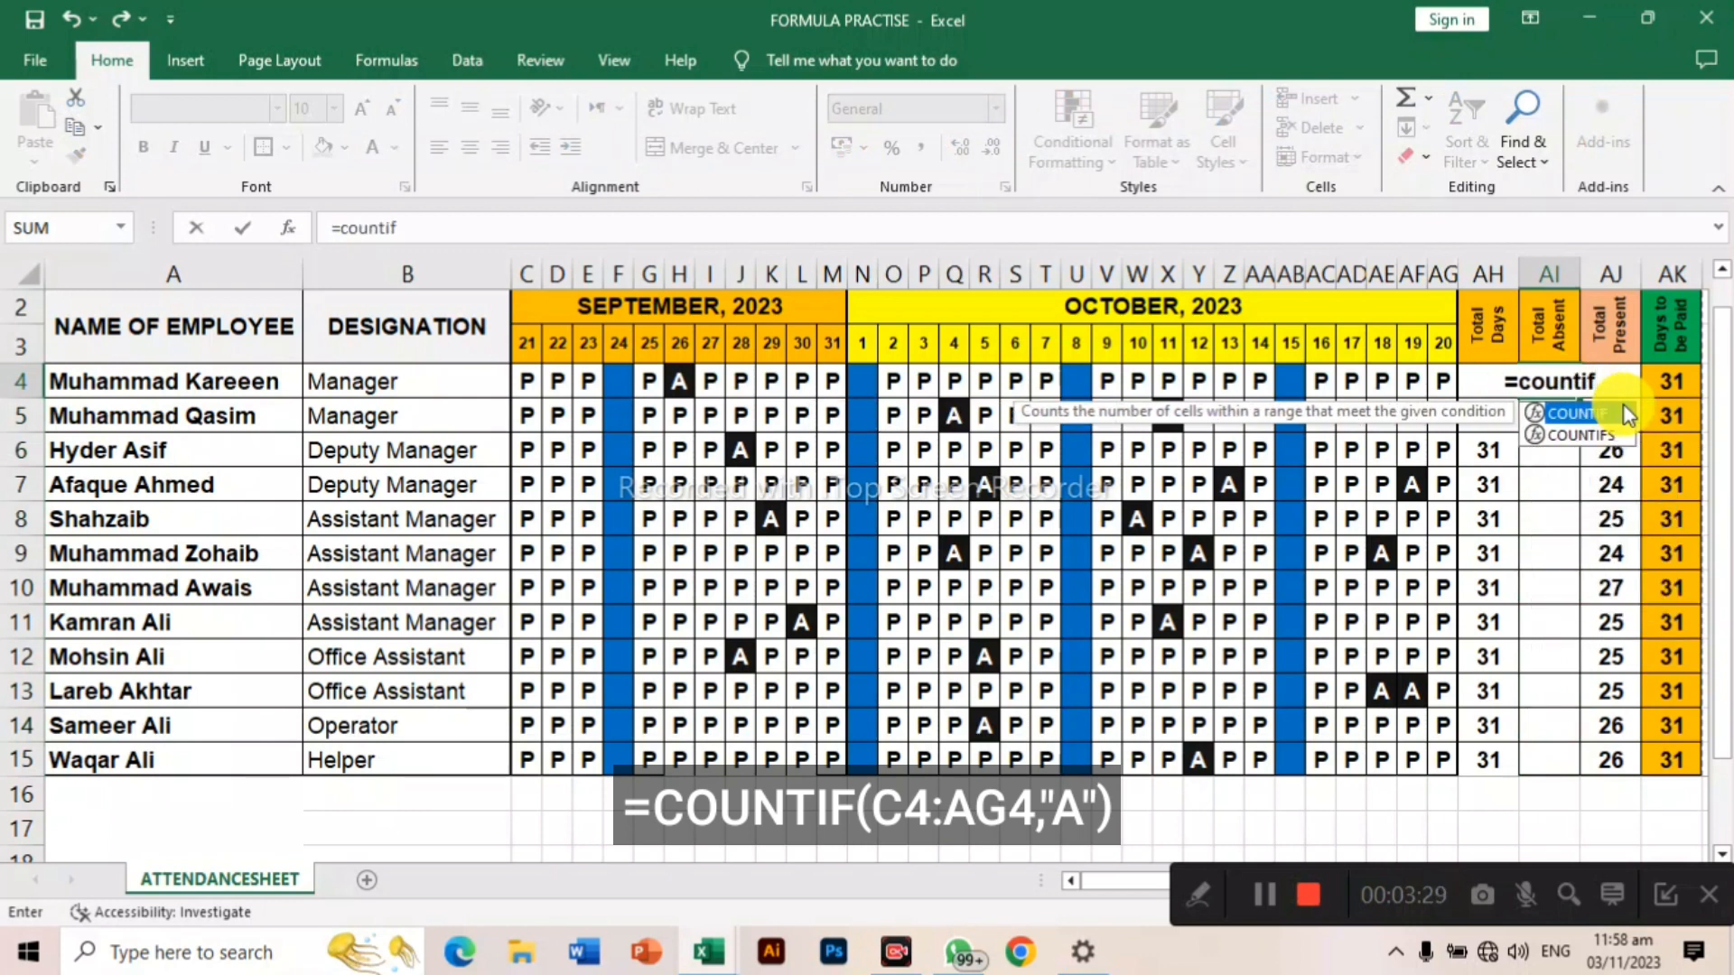
text(()
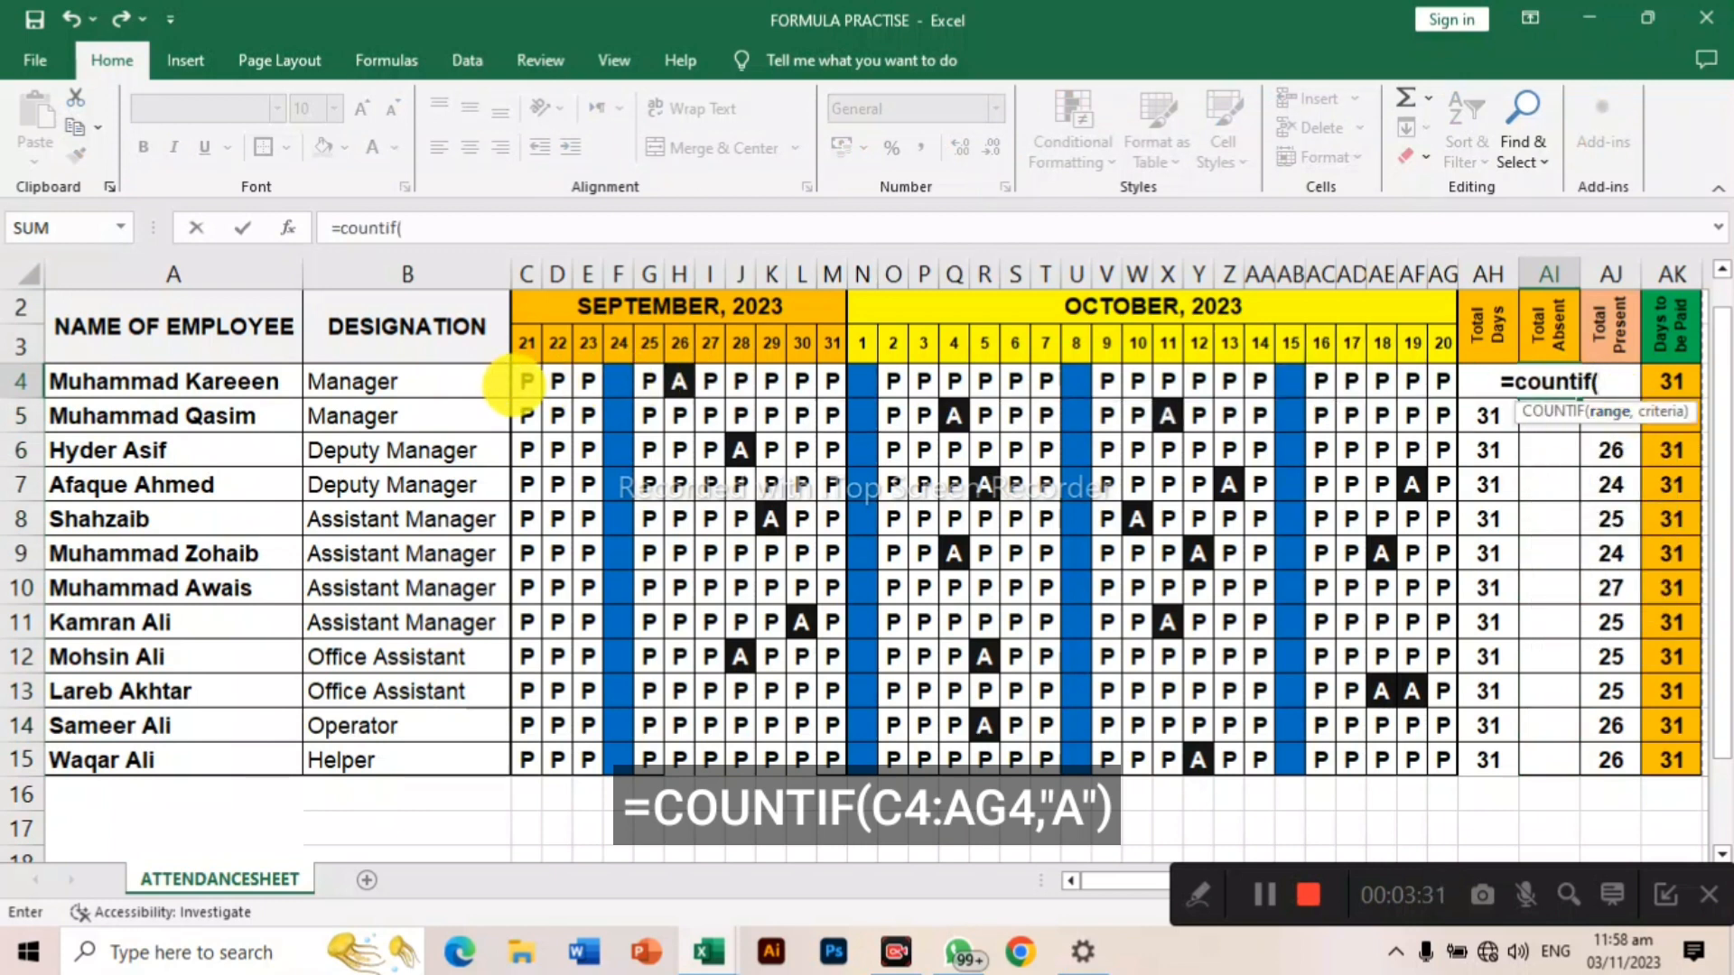
drag(526, 380, 1431, 386)
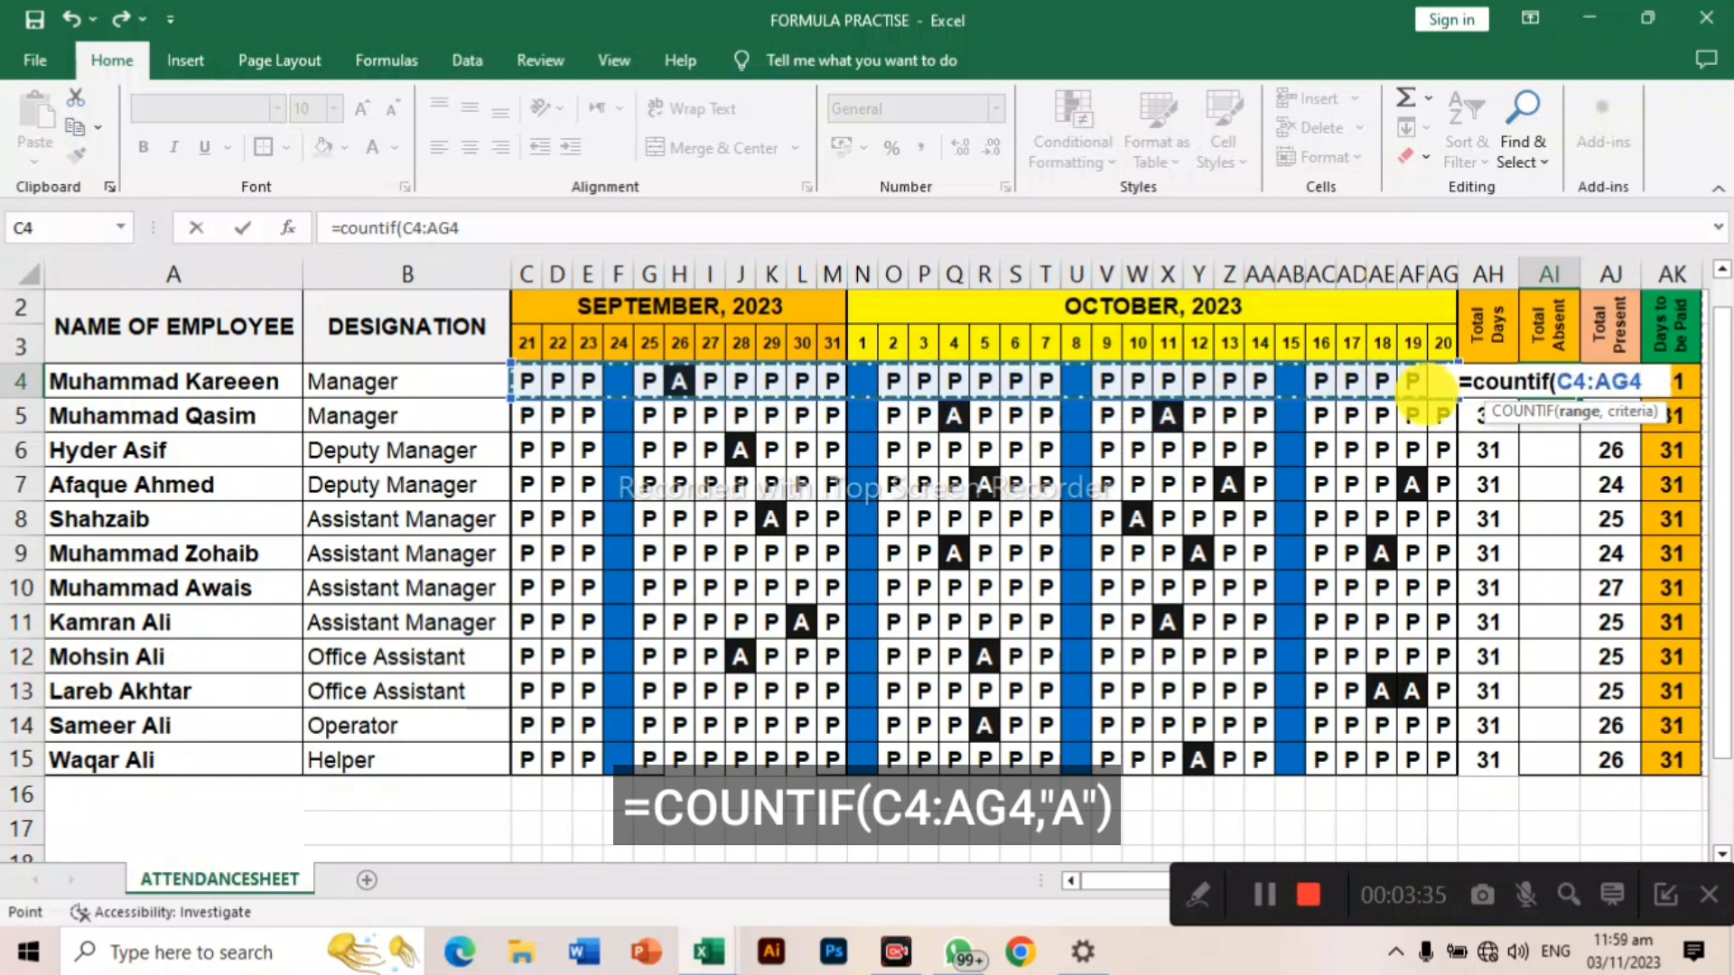
text(,")
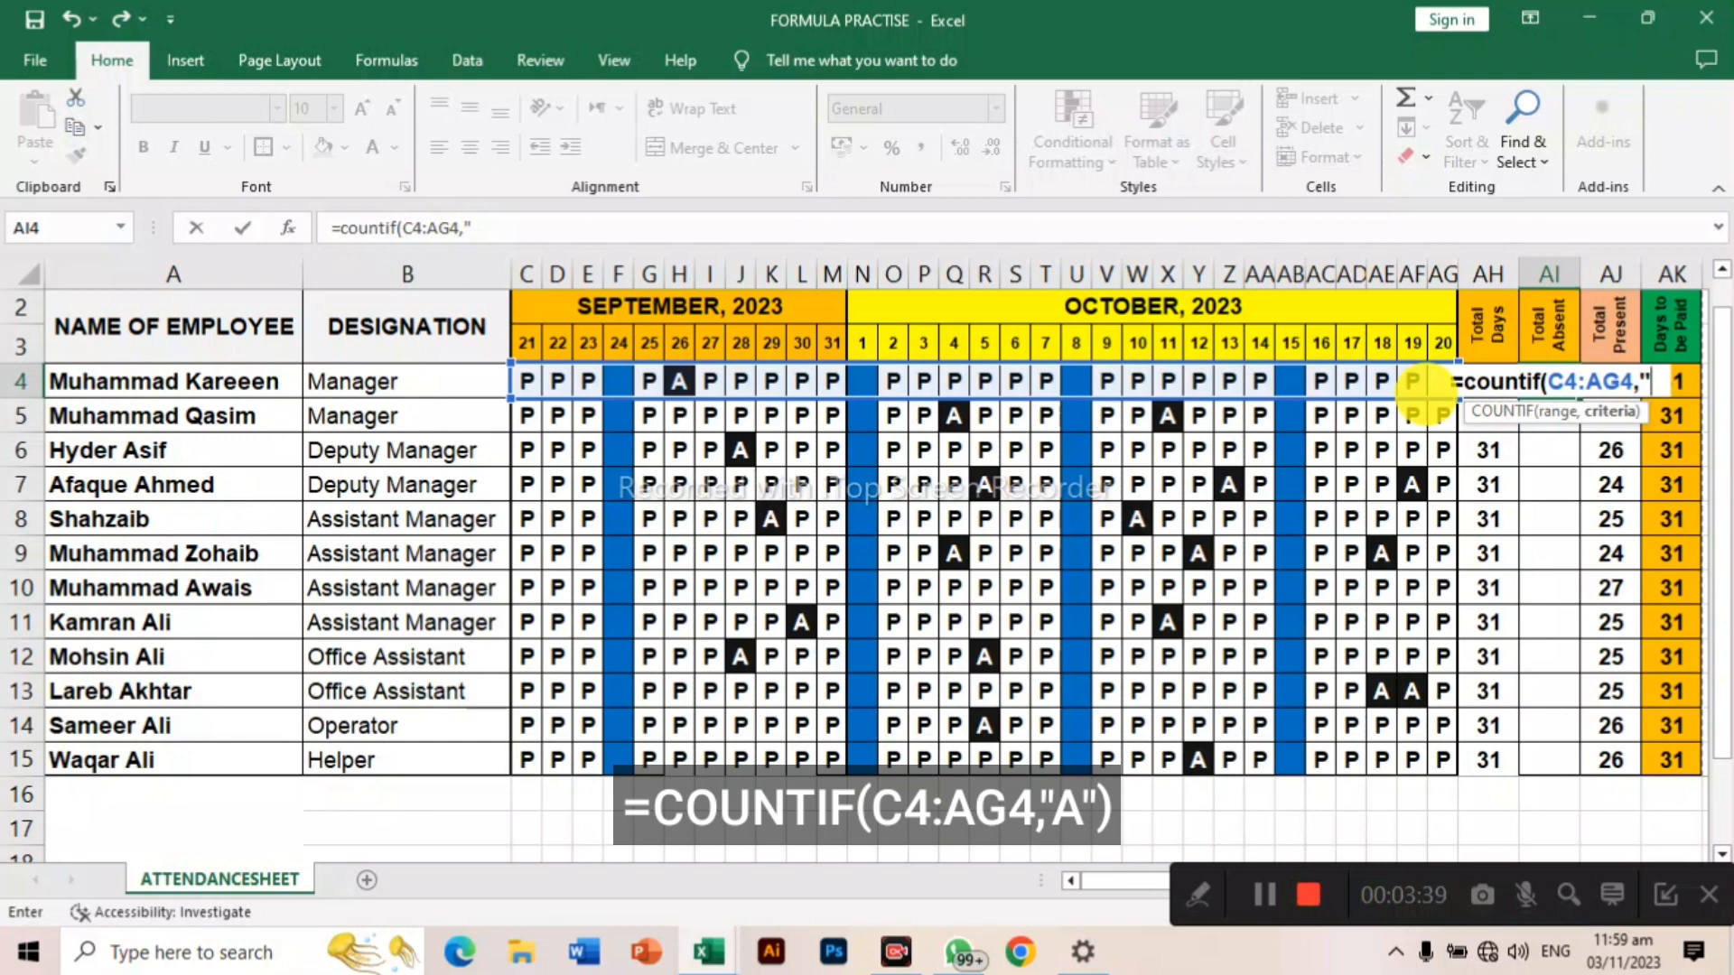
text(A)
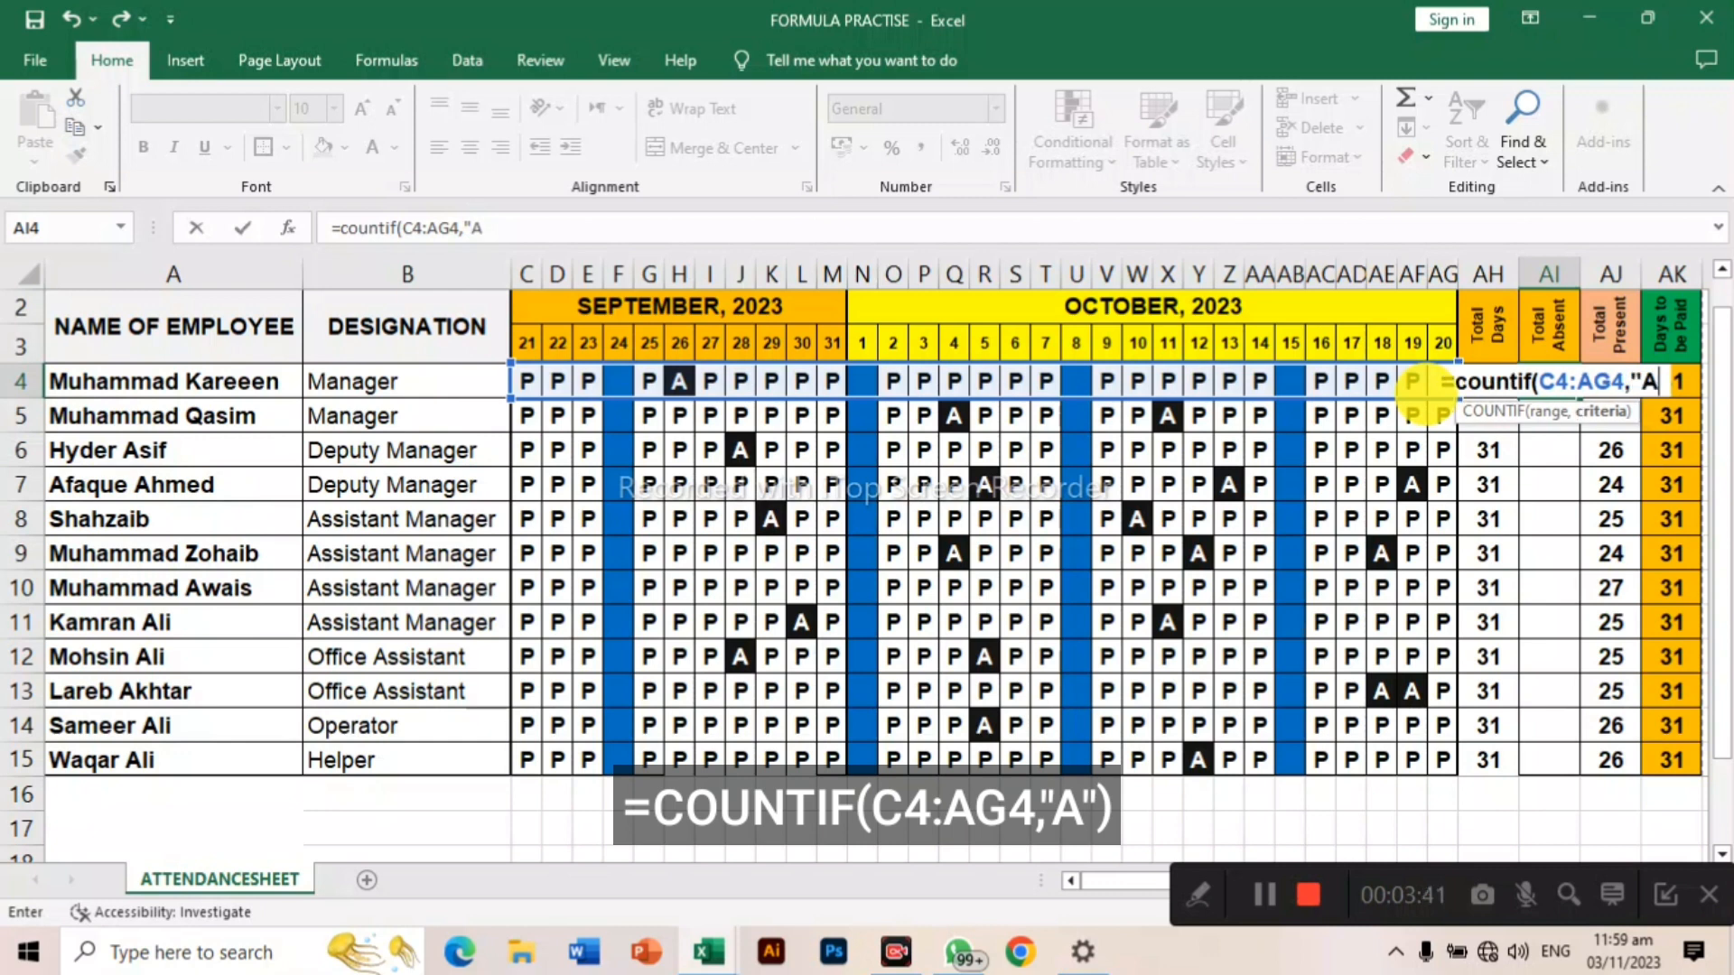
text(")
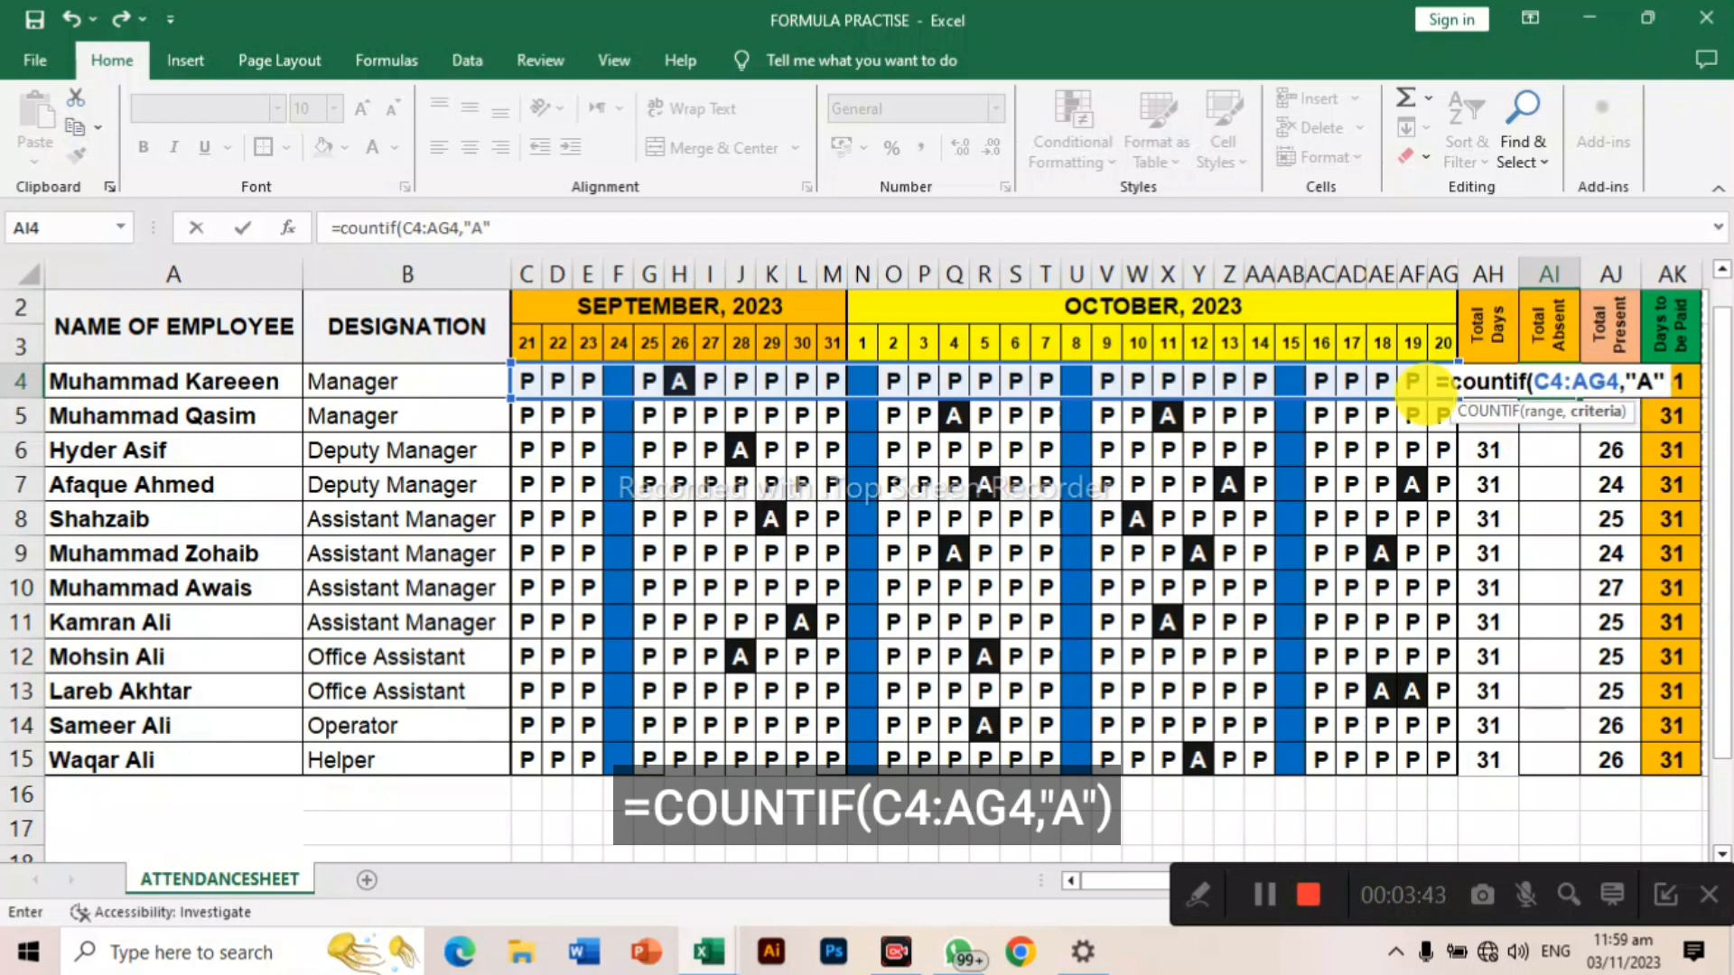
text())
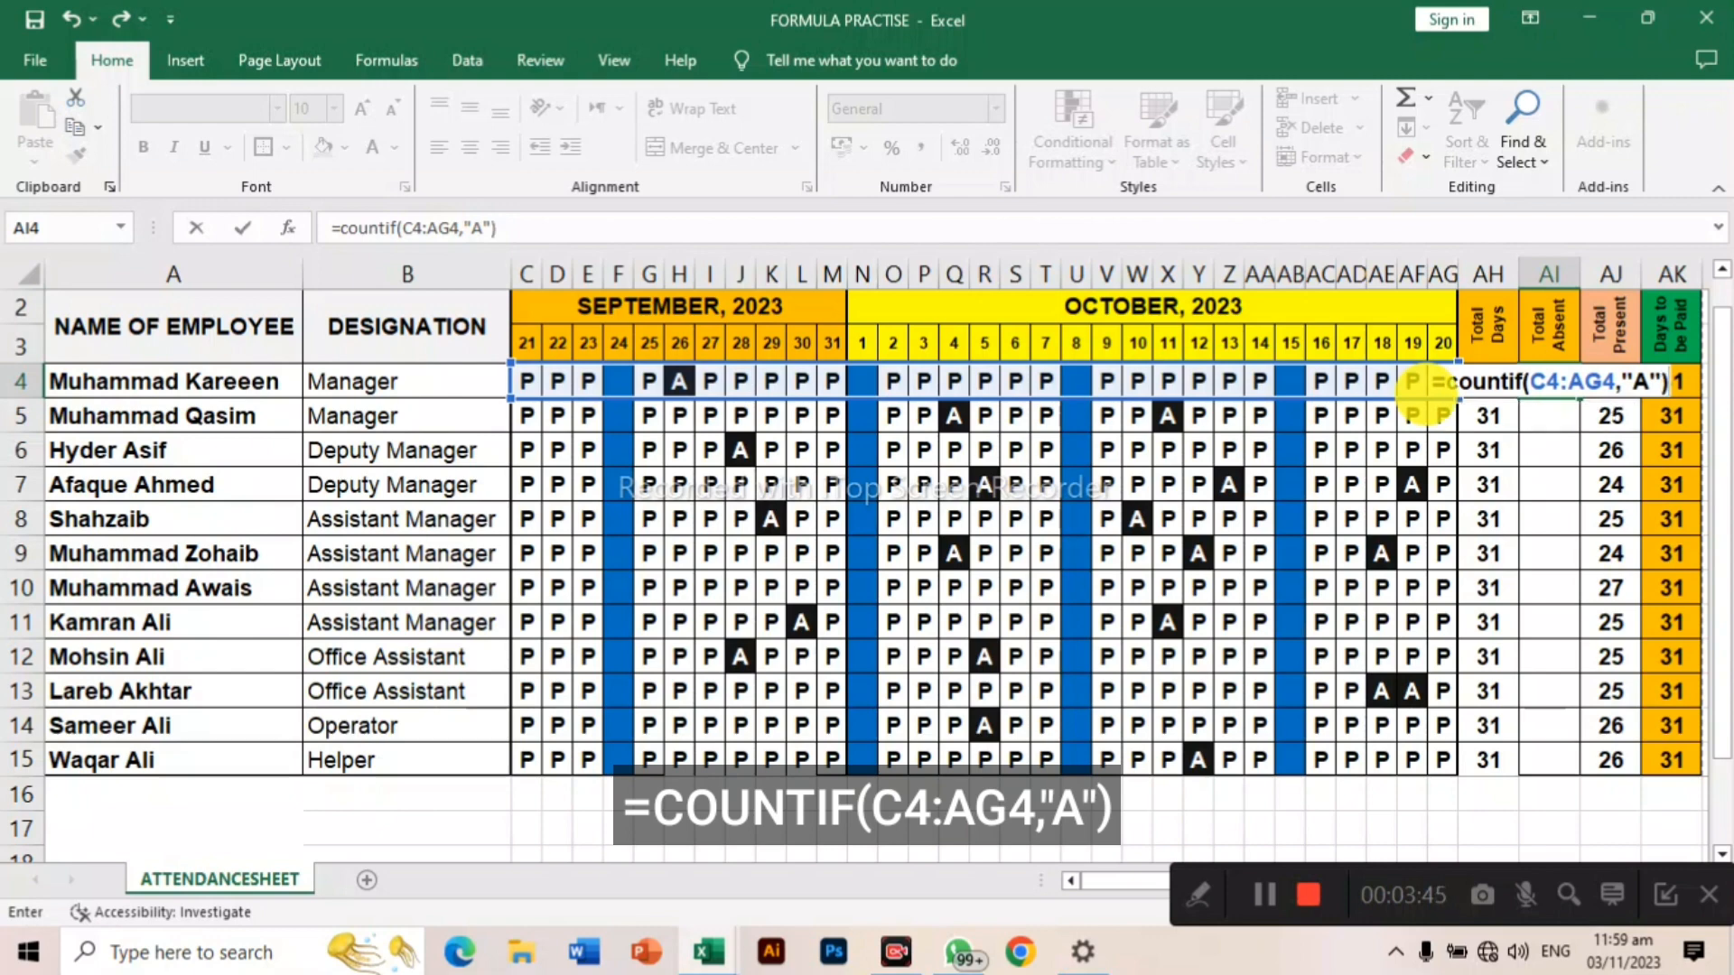
key(Return)
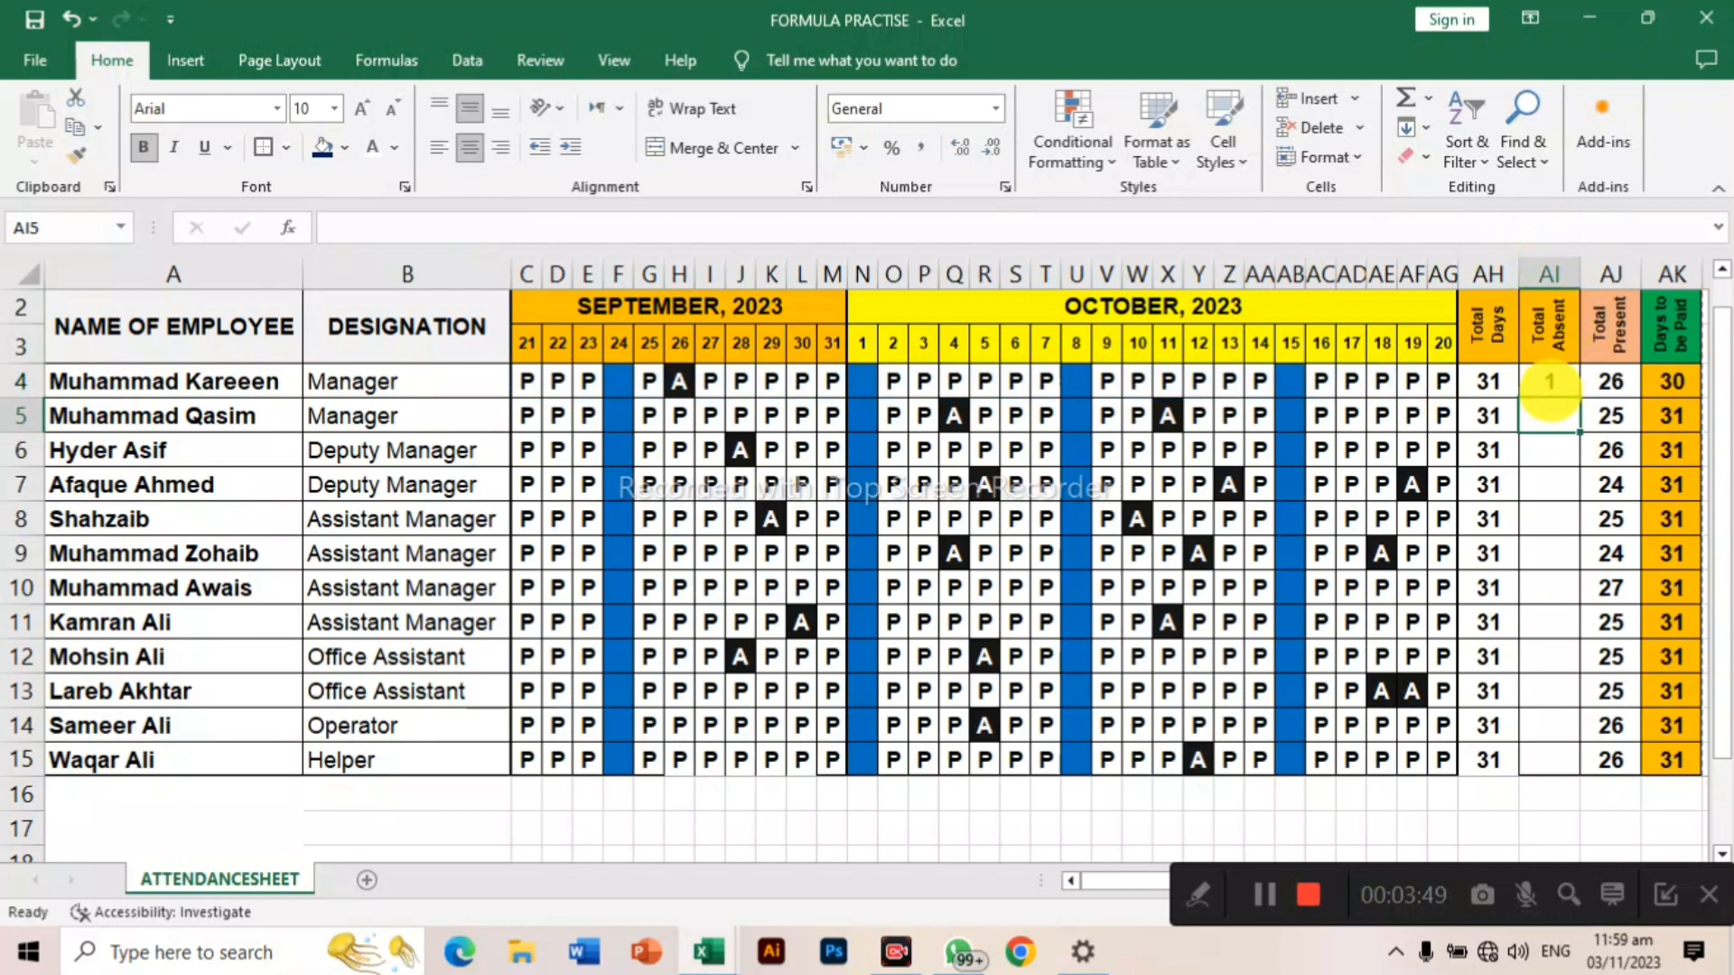
click(1548, 383)
double_click(1578, 397)
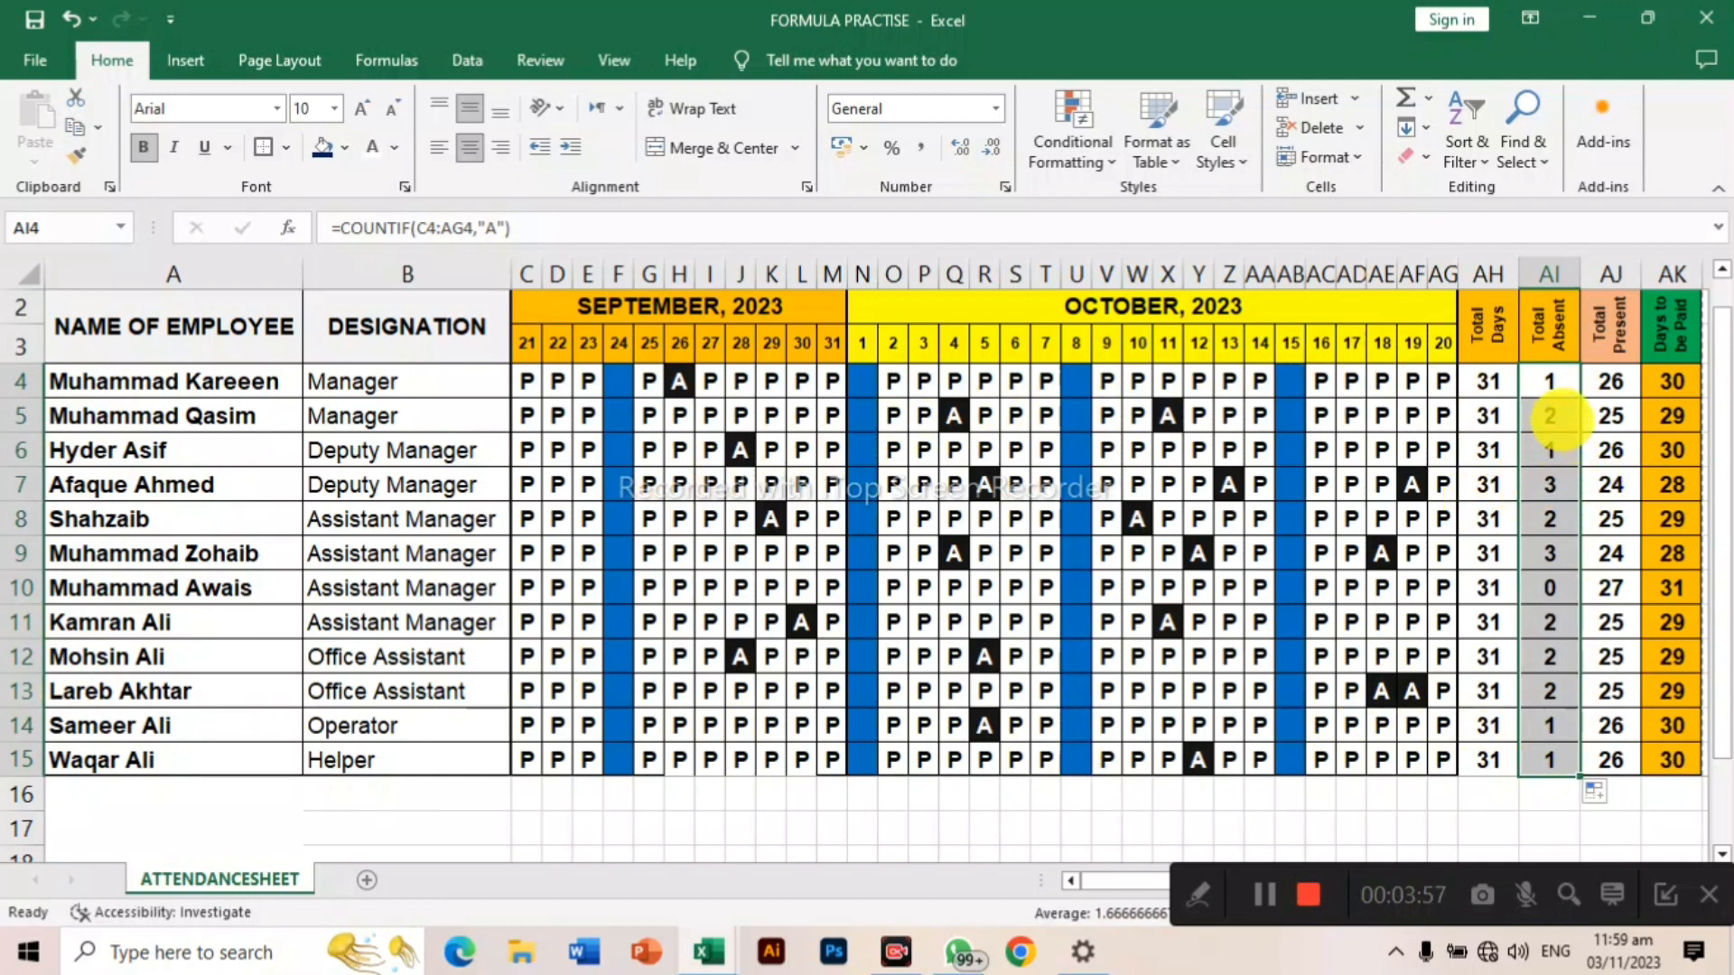
Replace the Total Present formulas in AJ4:AJ15 with =COUNTIF(C4:AG4,"P"), filled down from AJ4
drag(1610, 381, 1612, 754)
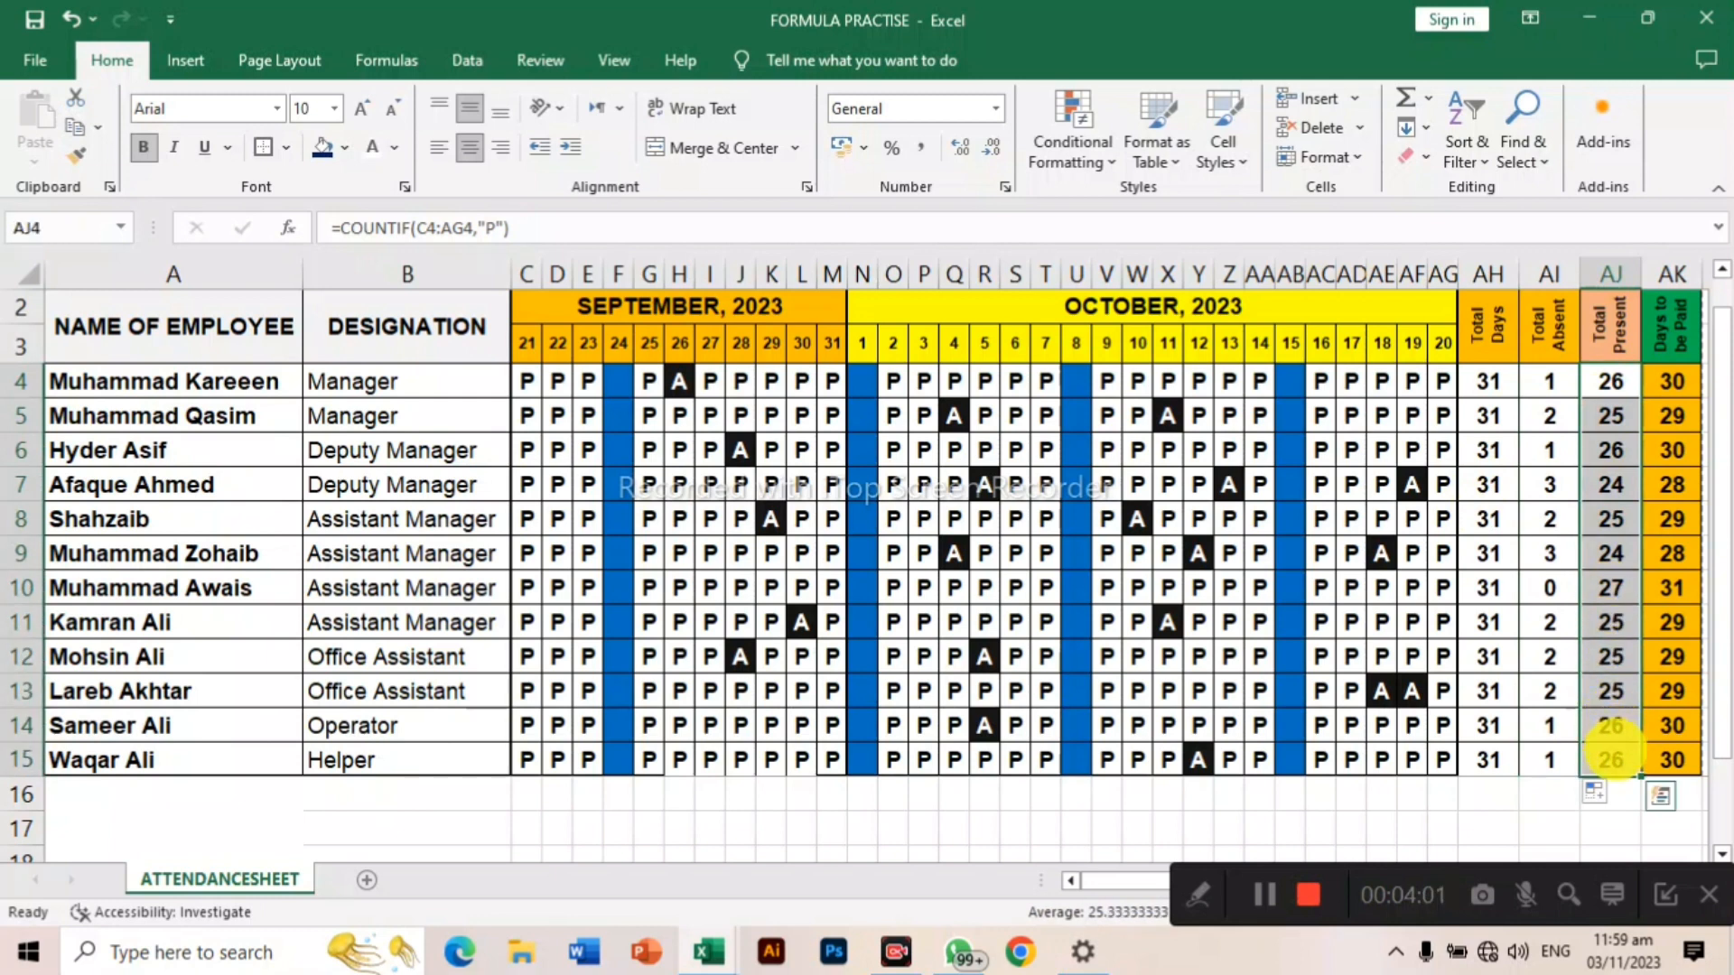
key(Delete)
click(1623, 374)
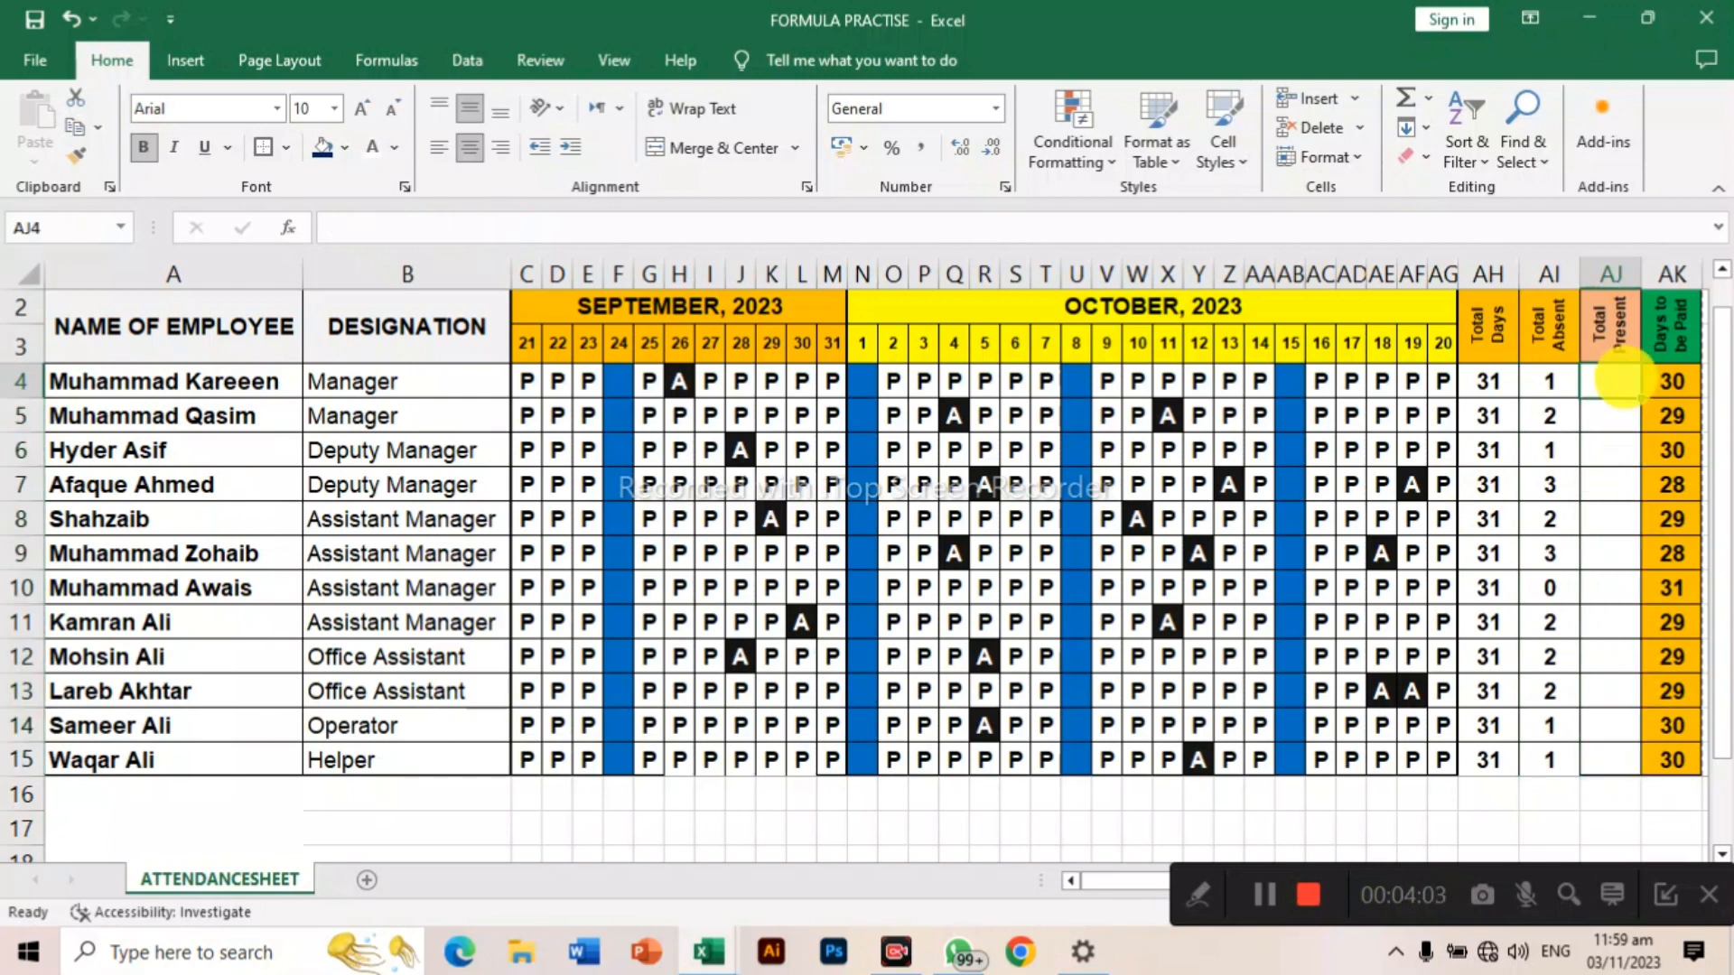
text(=COU)
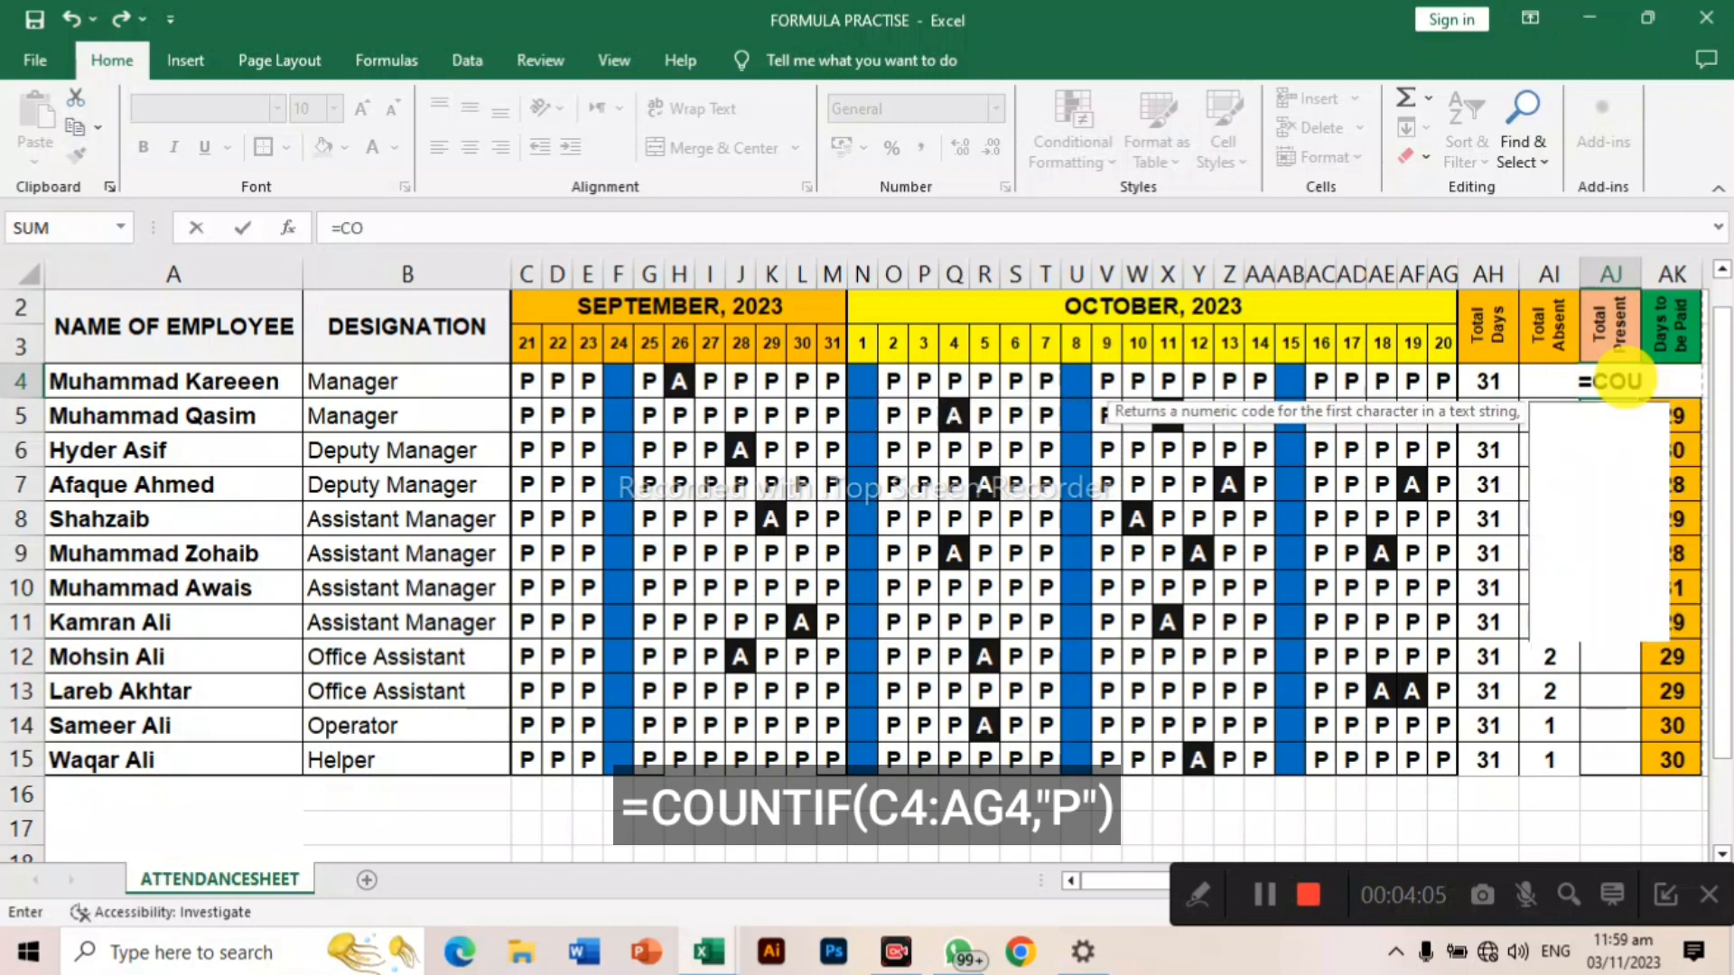
text(NTIF()
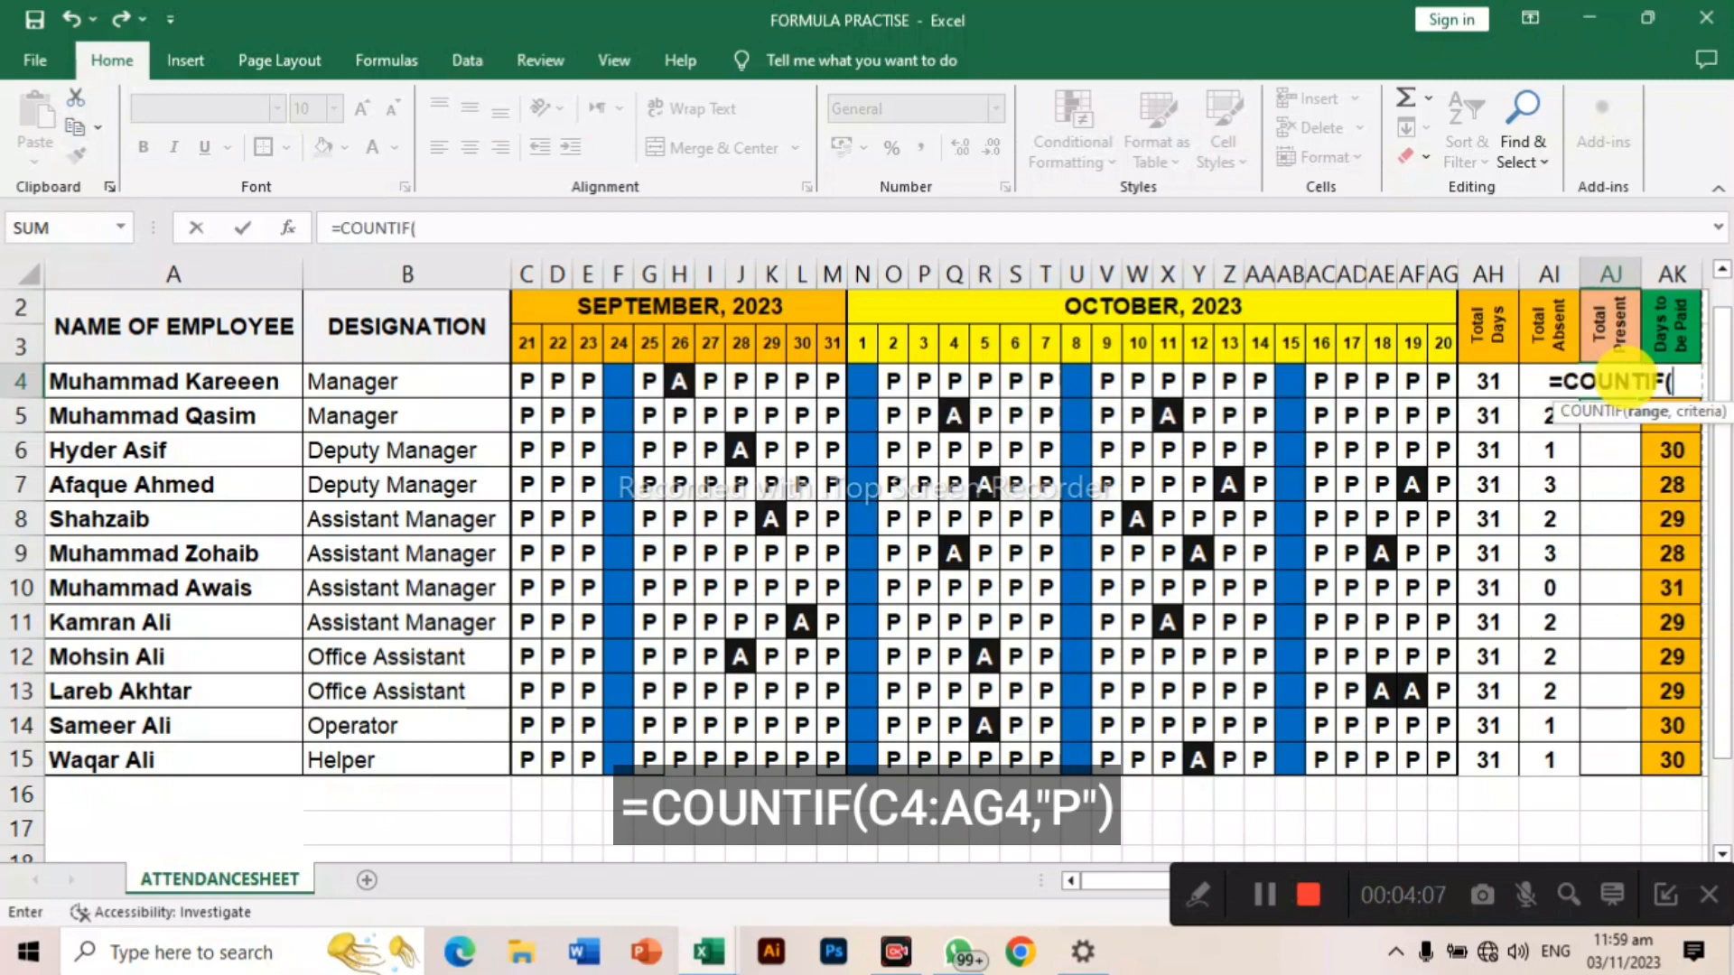
click(526, 381)
drag(564, 381, 1443, 383)
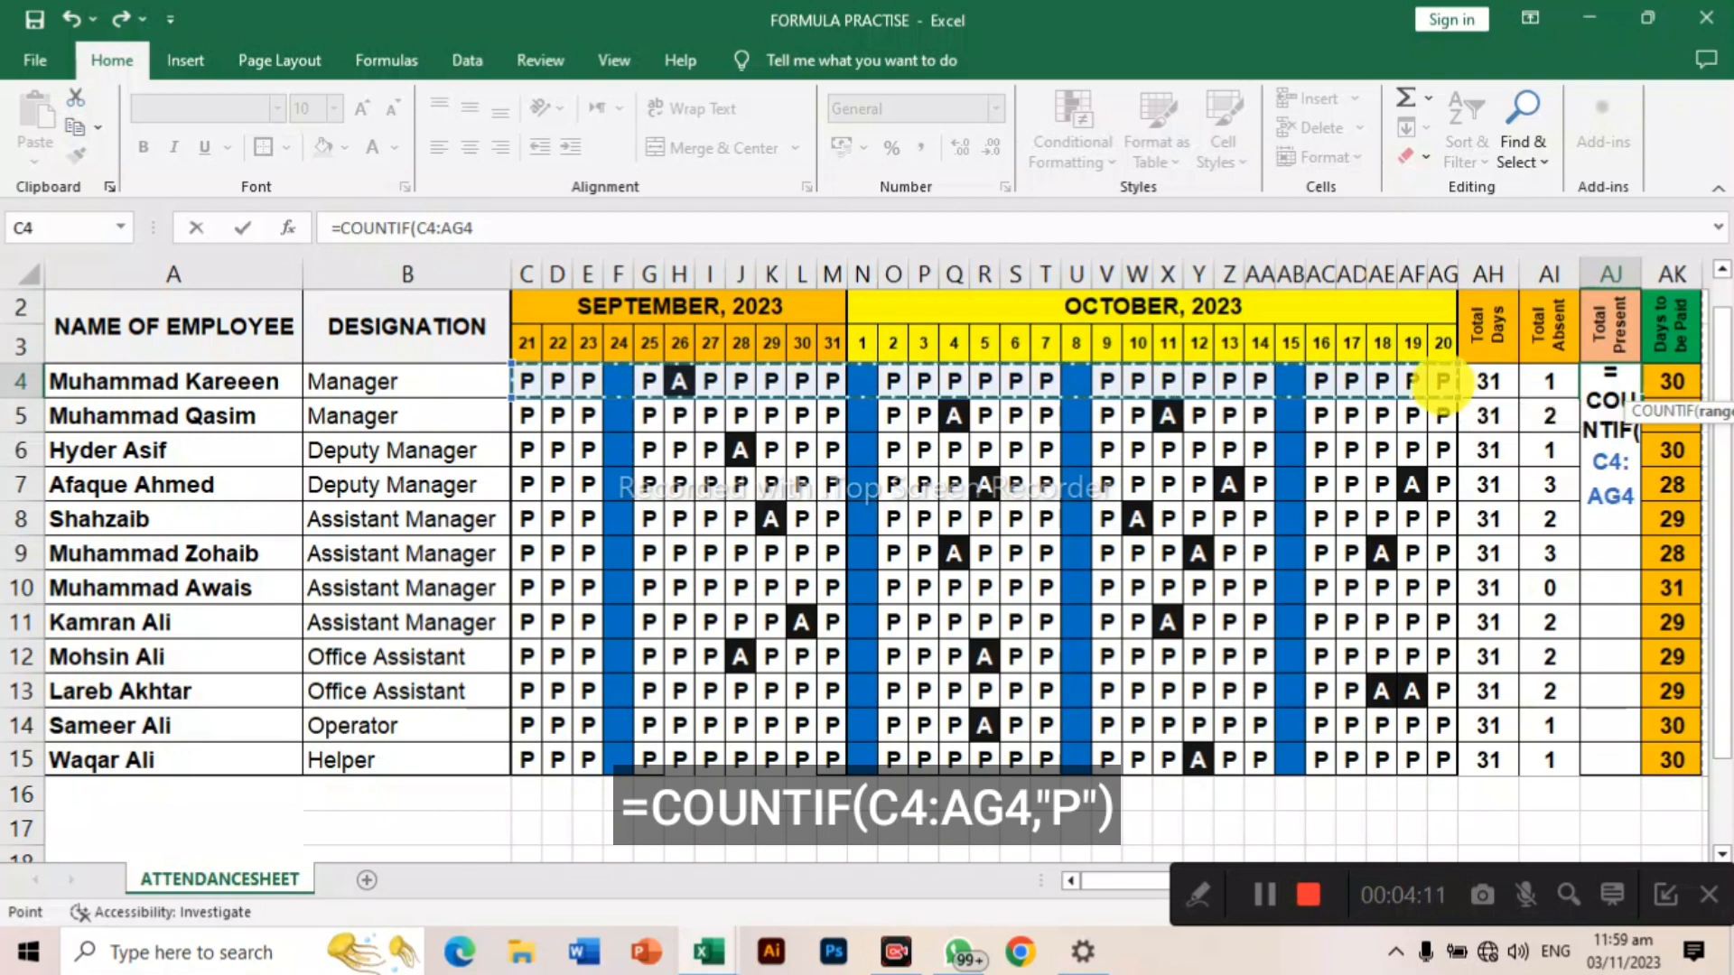
text(,)
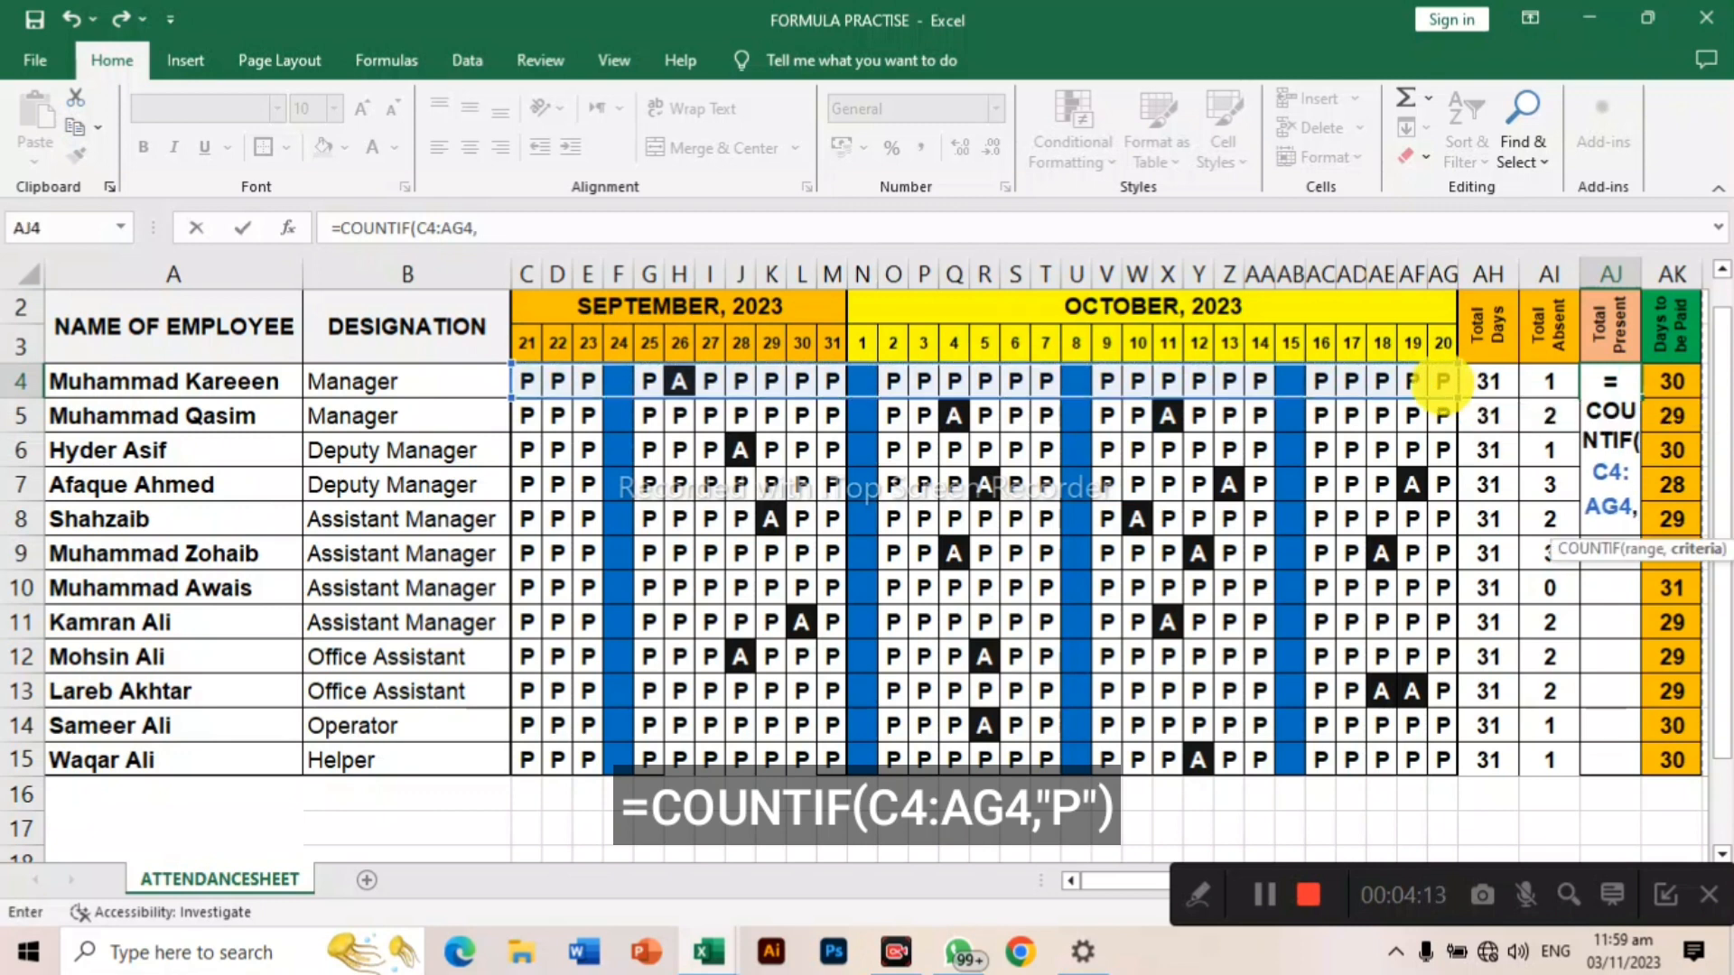
text(")
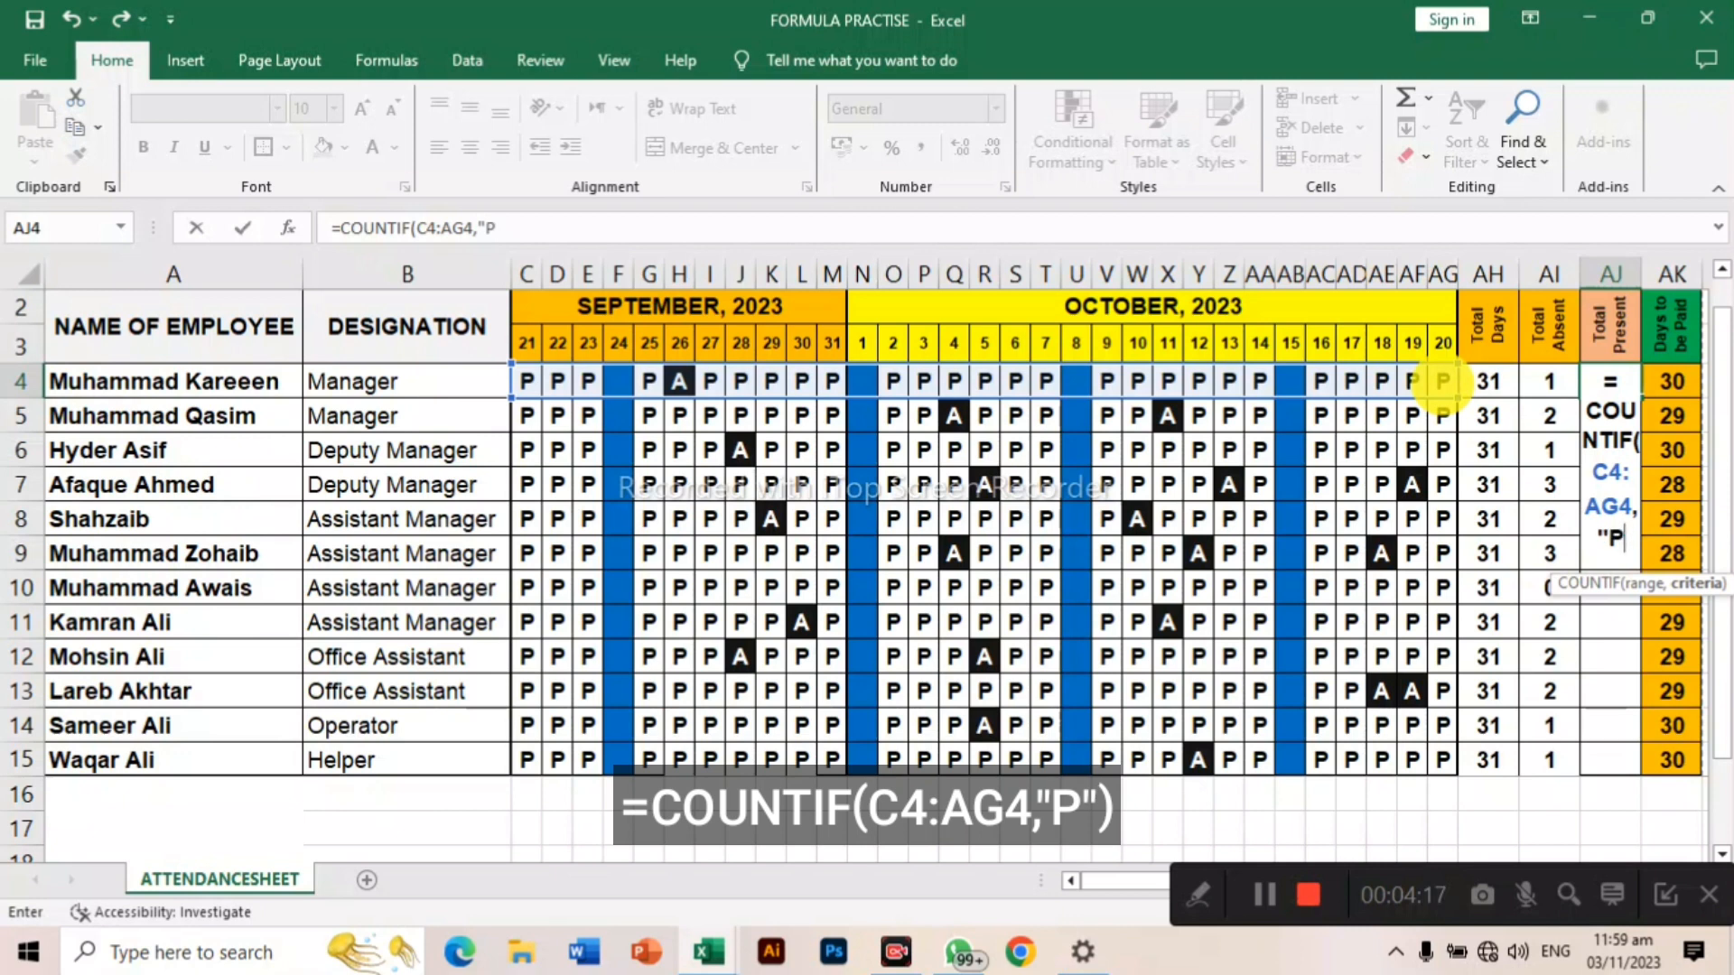
text(P"))
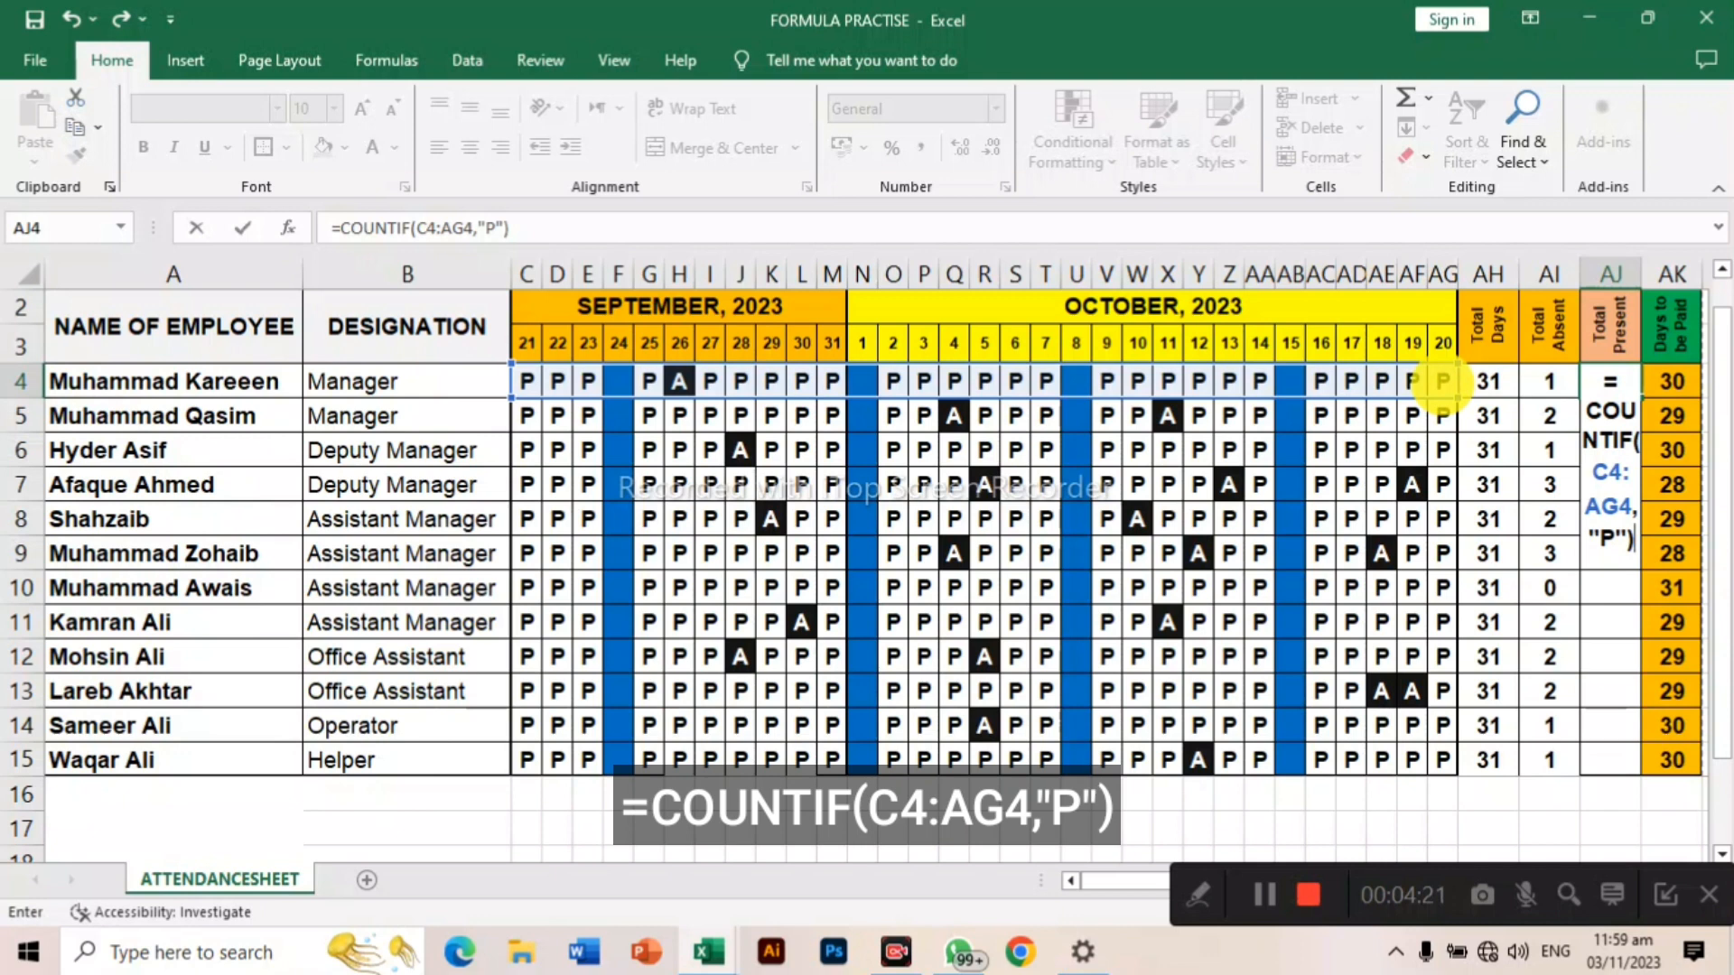
key(Return)
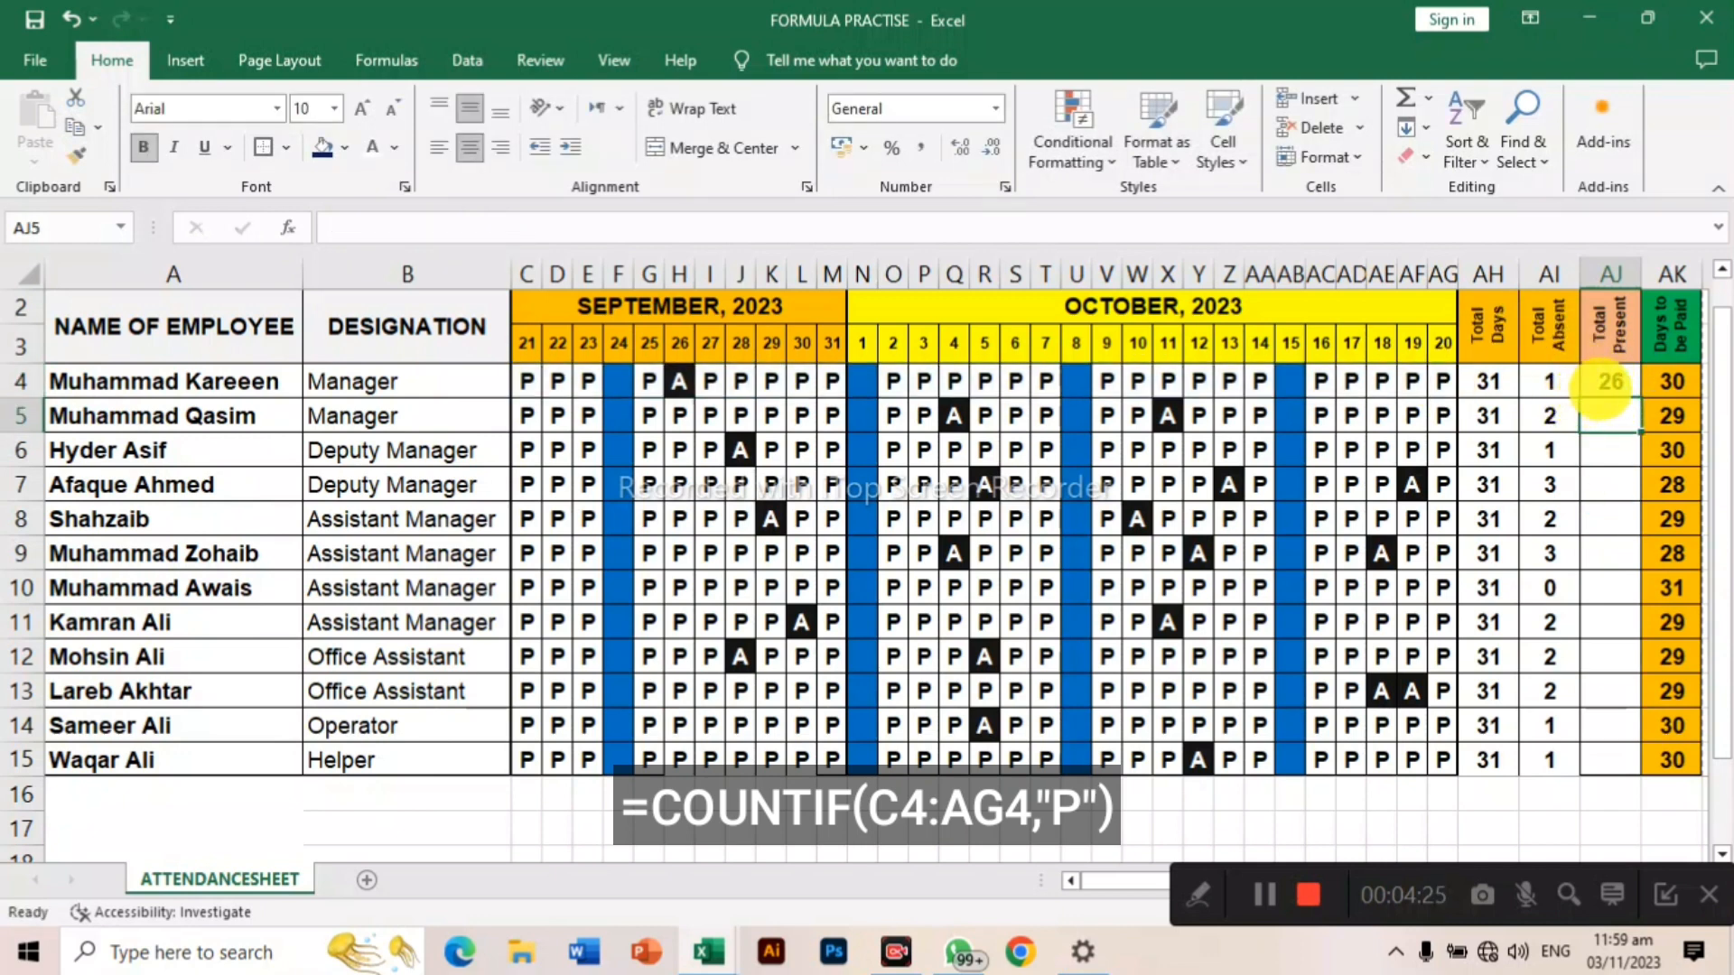
click(1612, 380)
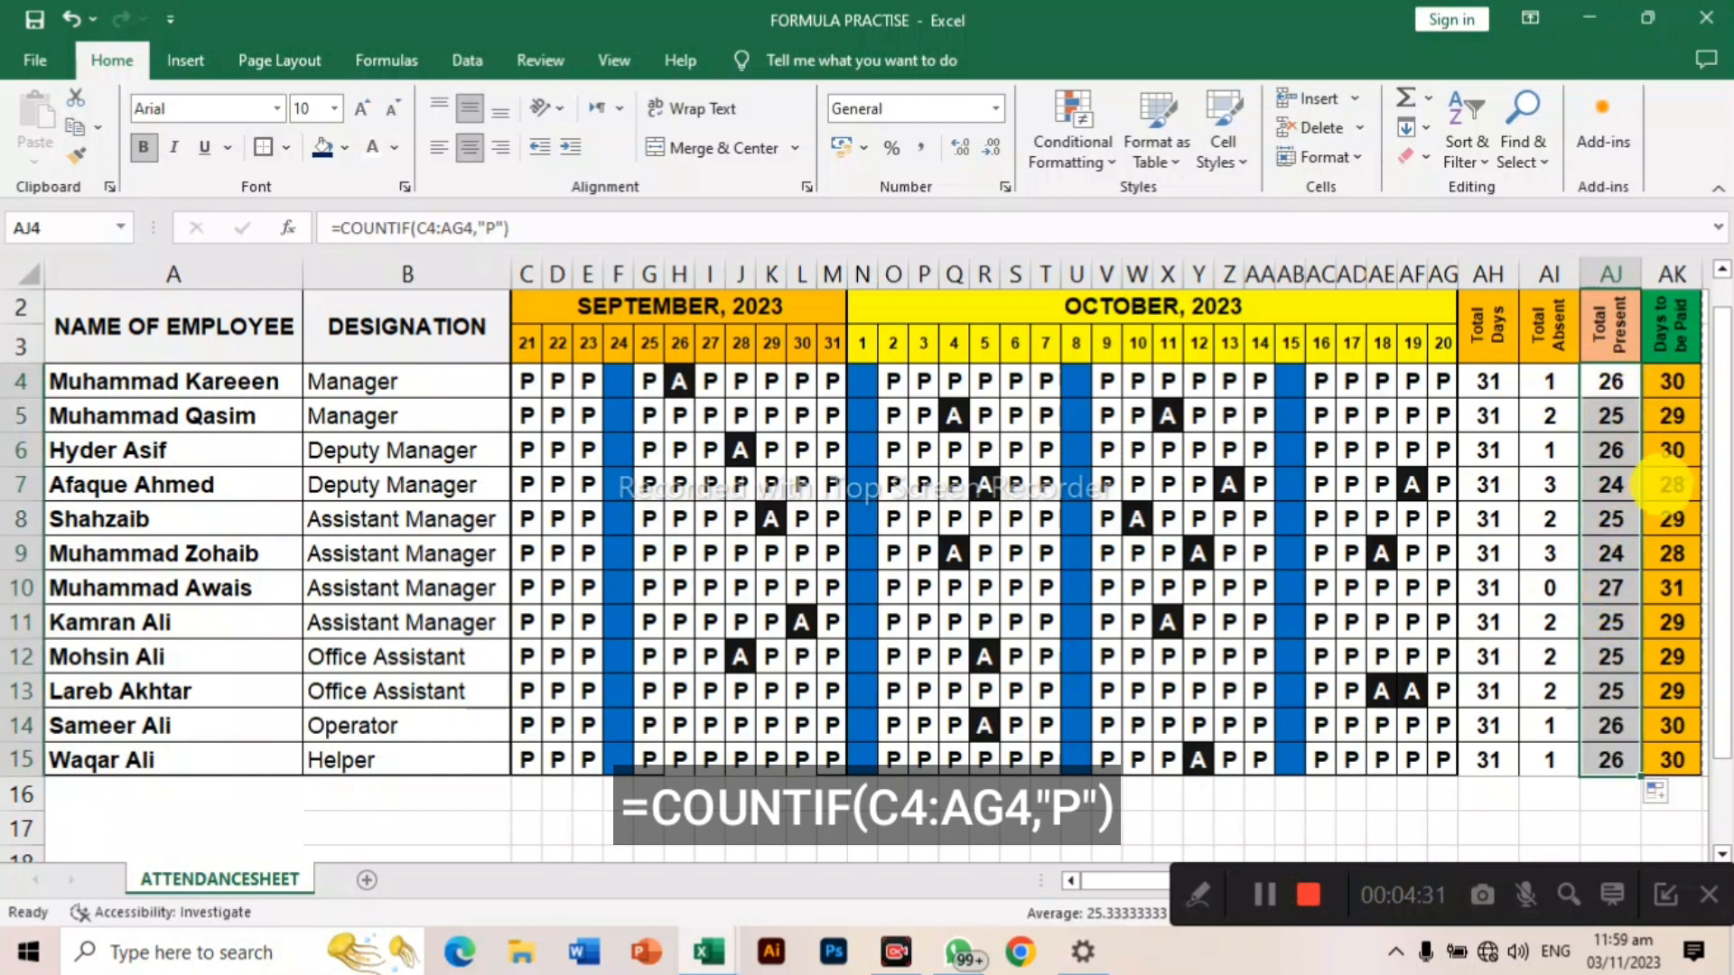
Clear the Days to be Paid formulas in AK4:AK15
click(1674, 381)
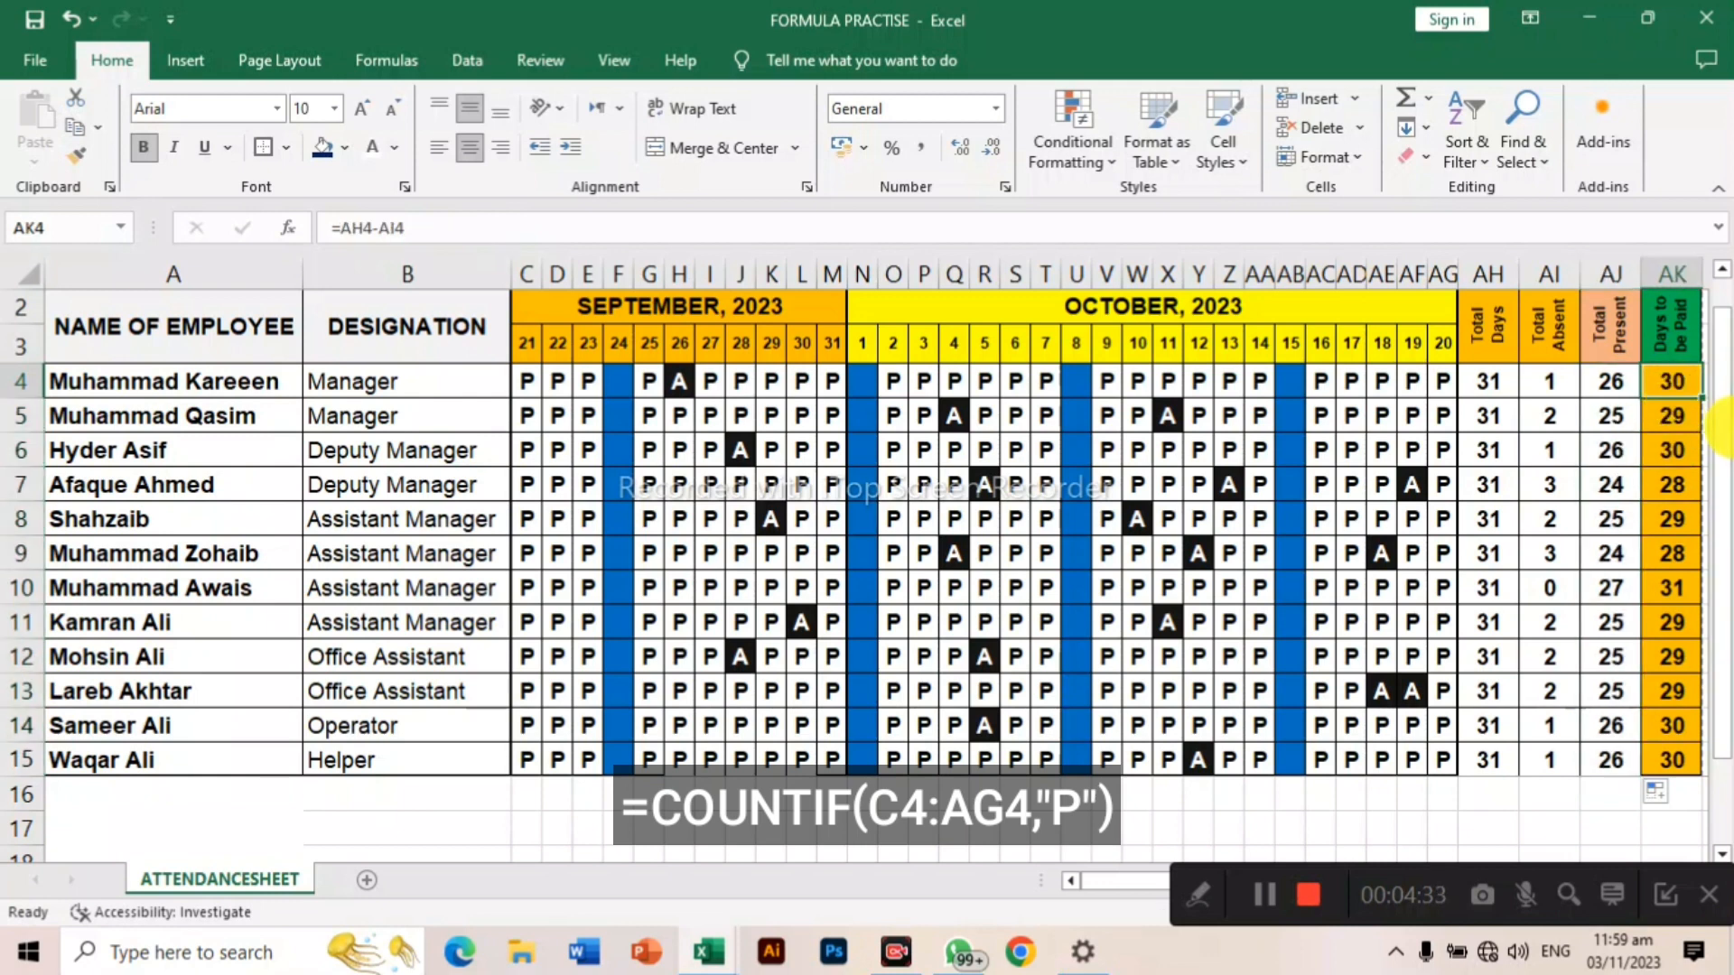
drag(1673, 381, 1673, 759)
key(Delete)
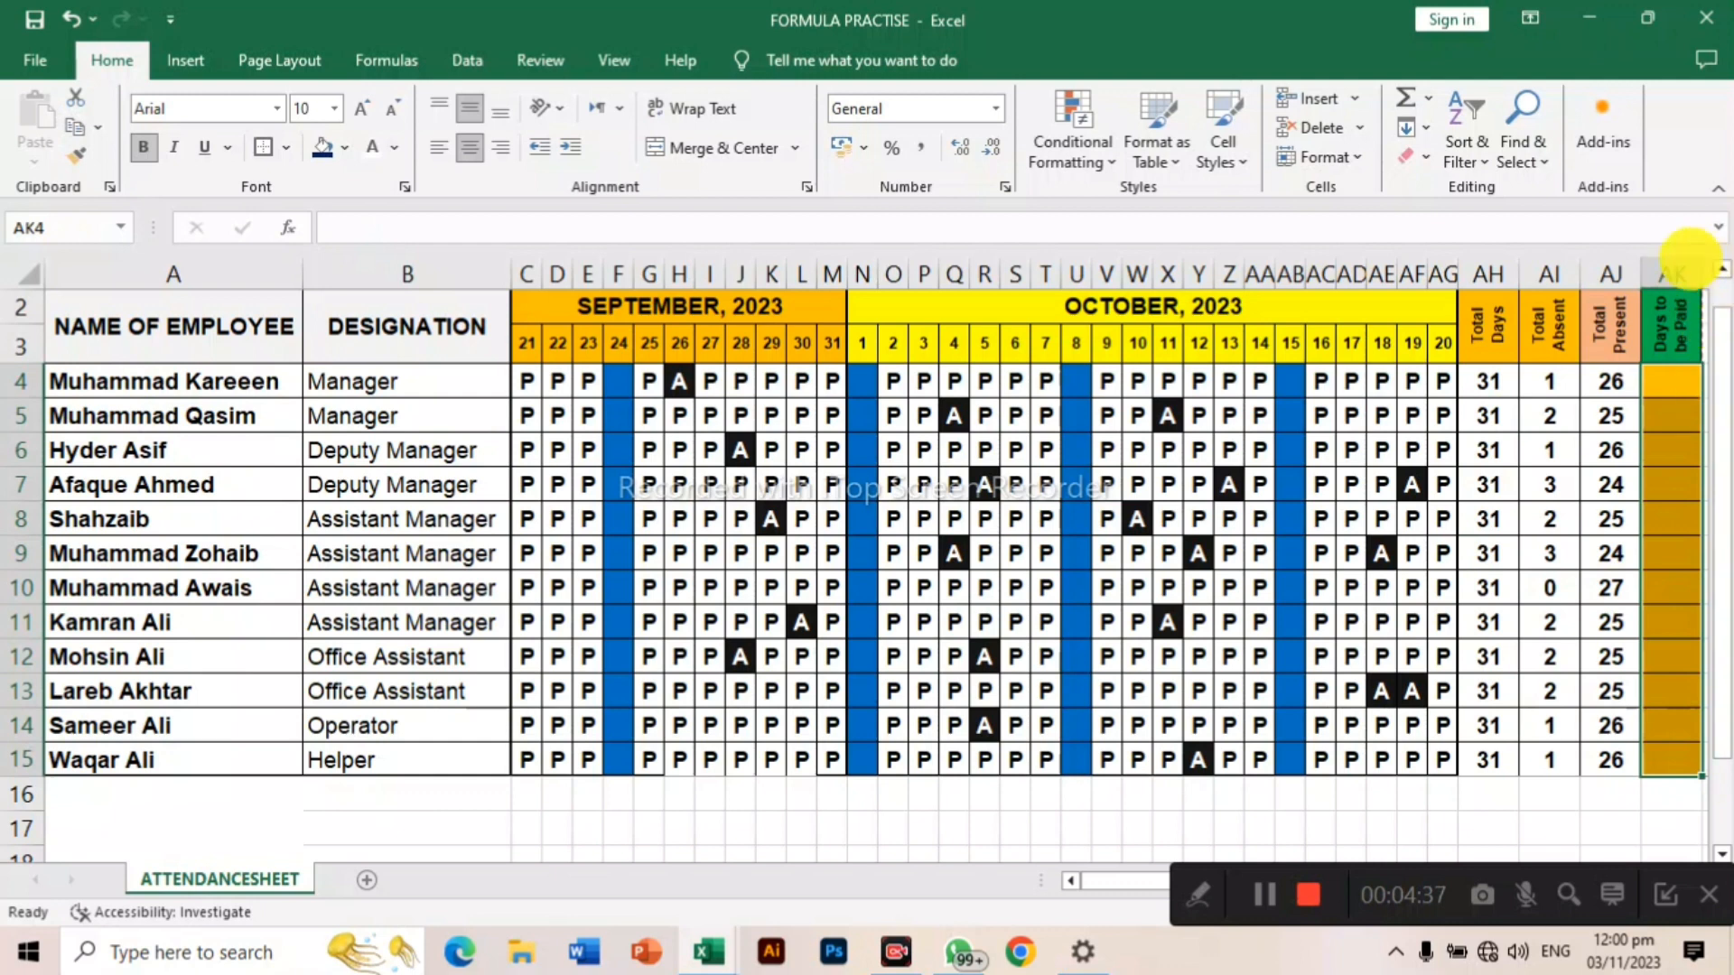
Enter =AH4-AI4 in Days to be Paid cell AK4 and fill it down to AK15
click(1680, 372)
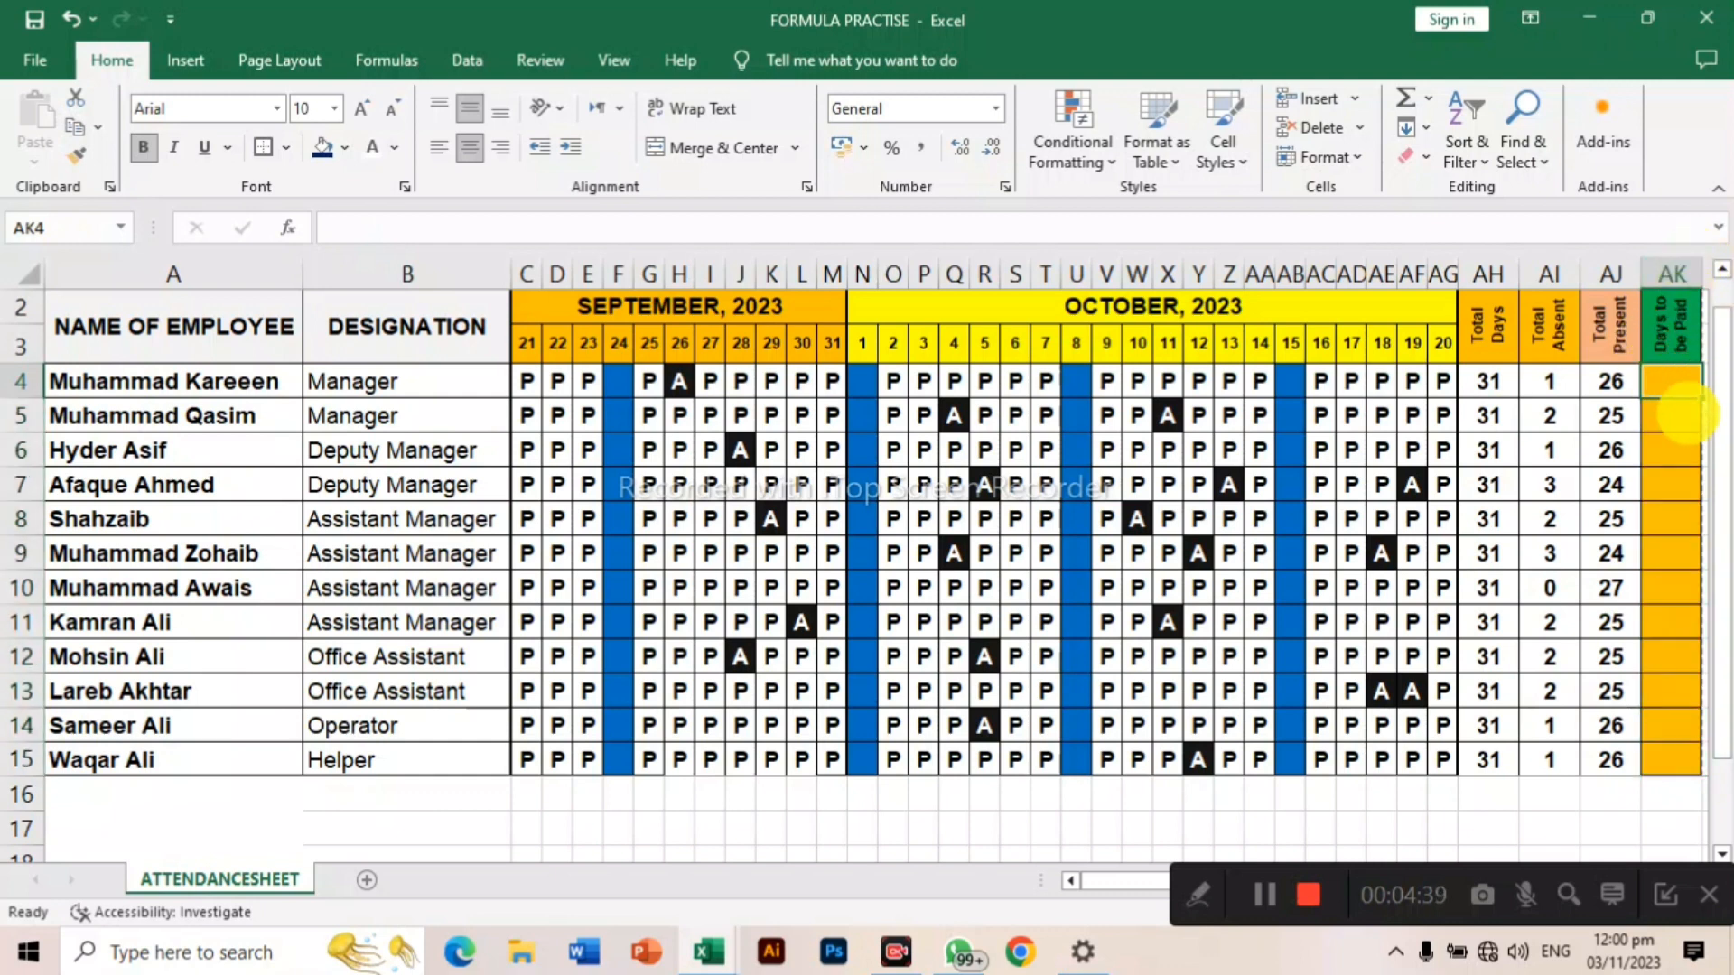
text(=)
key(Left)
key(Left)
key(Left)
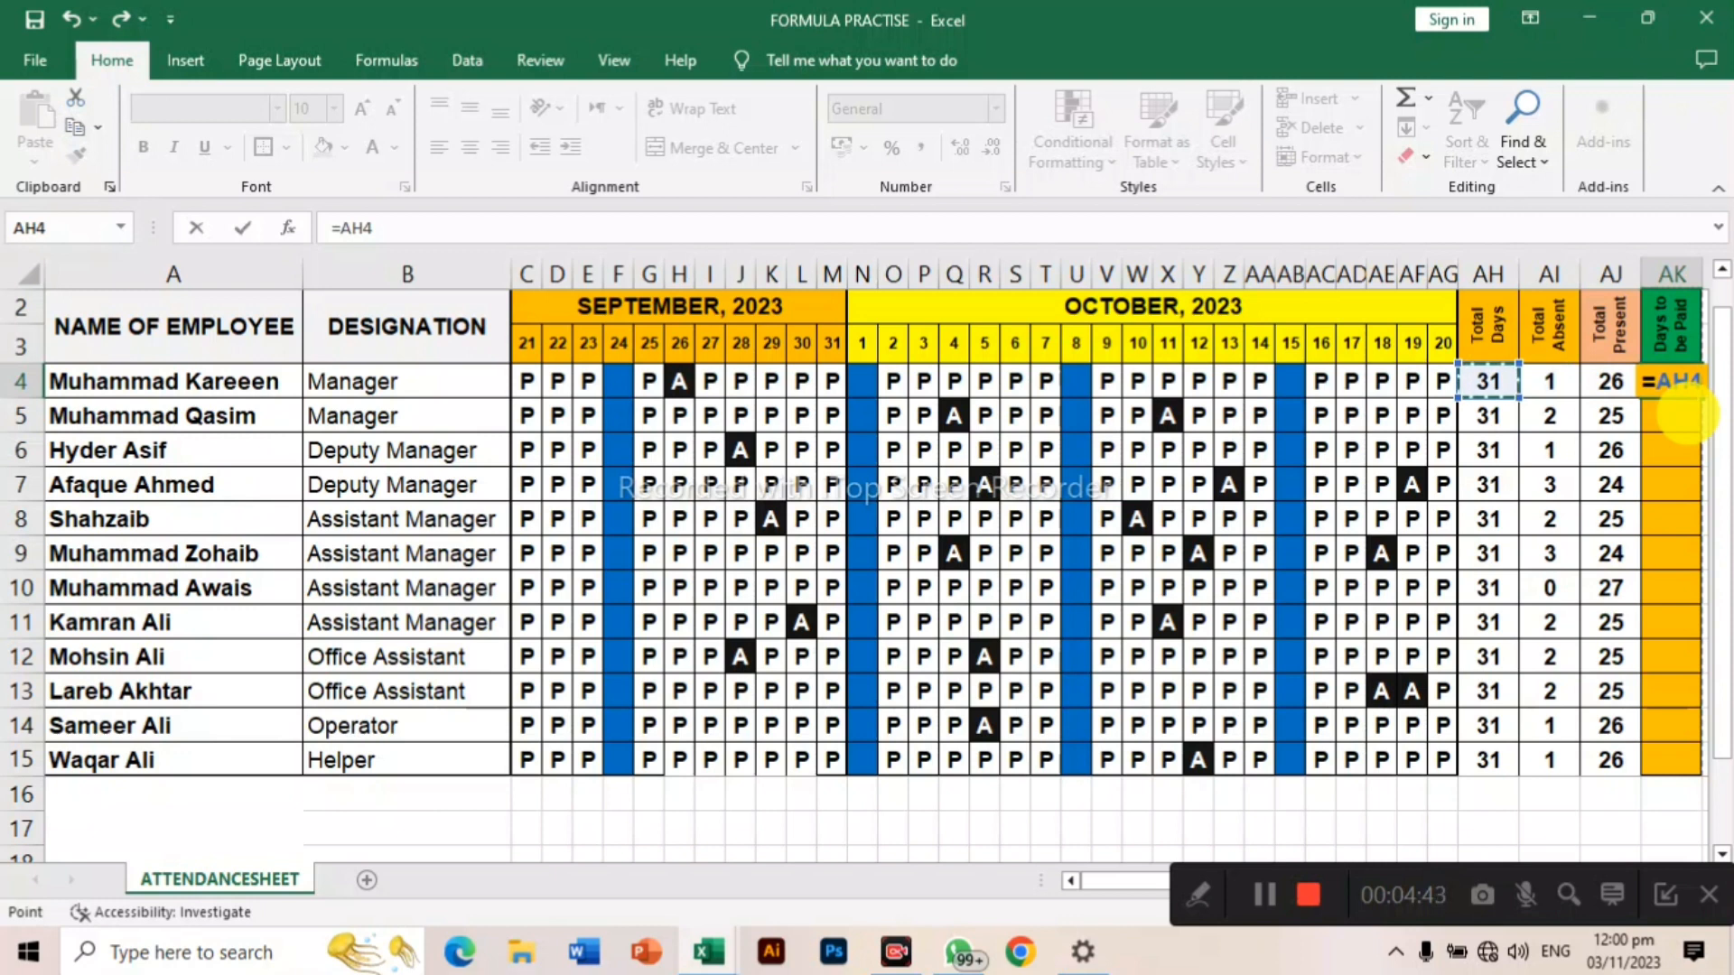
text(-)
key(Left)
key(Left)
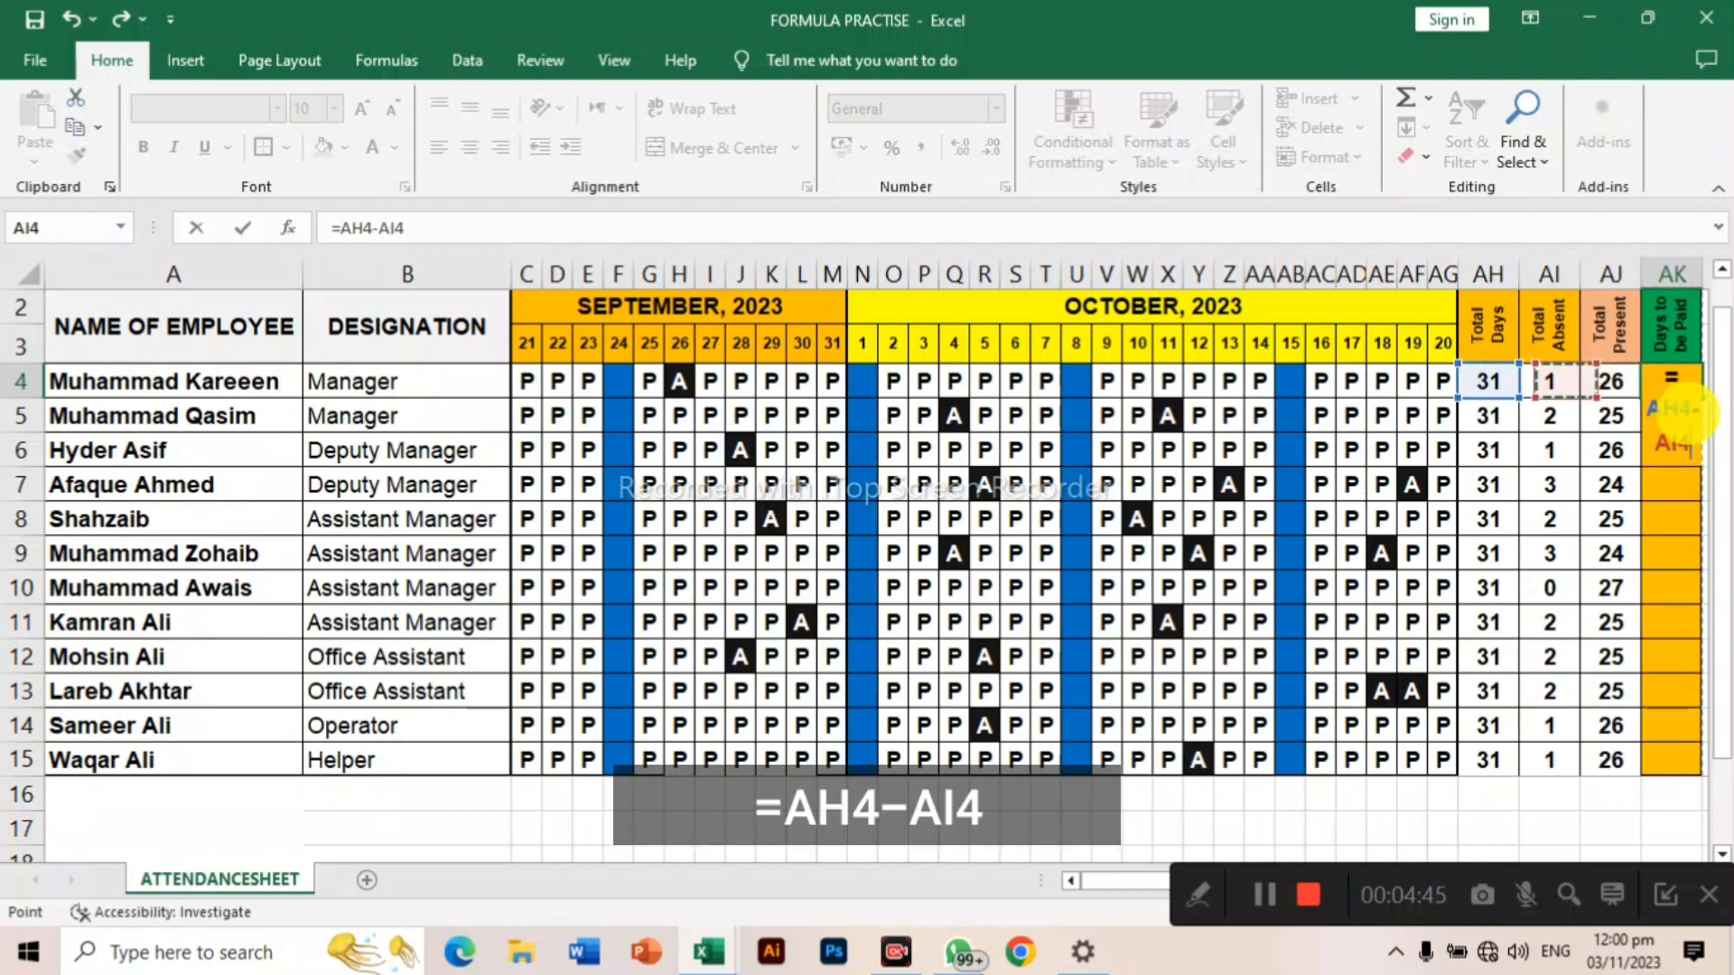
key(Return)
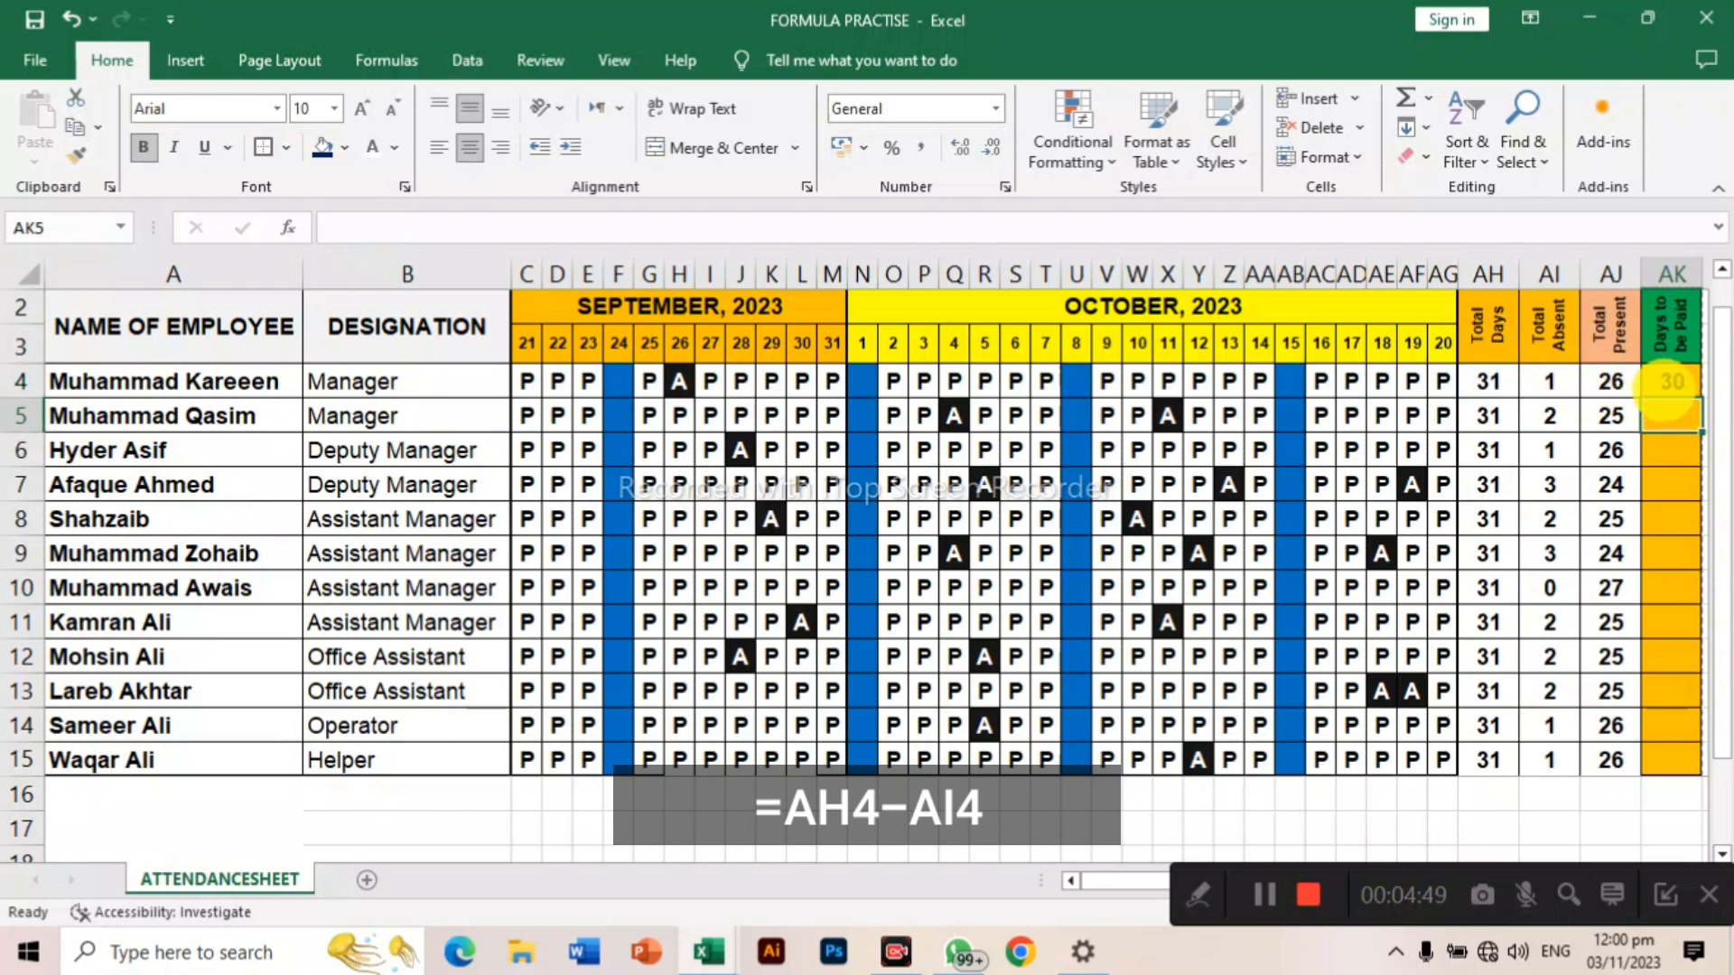
click(1673, 381)
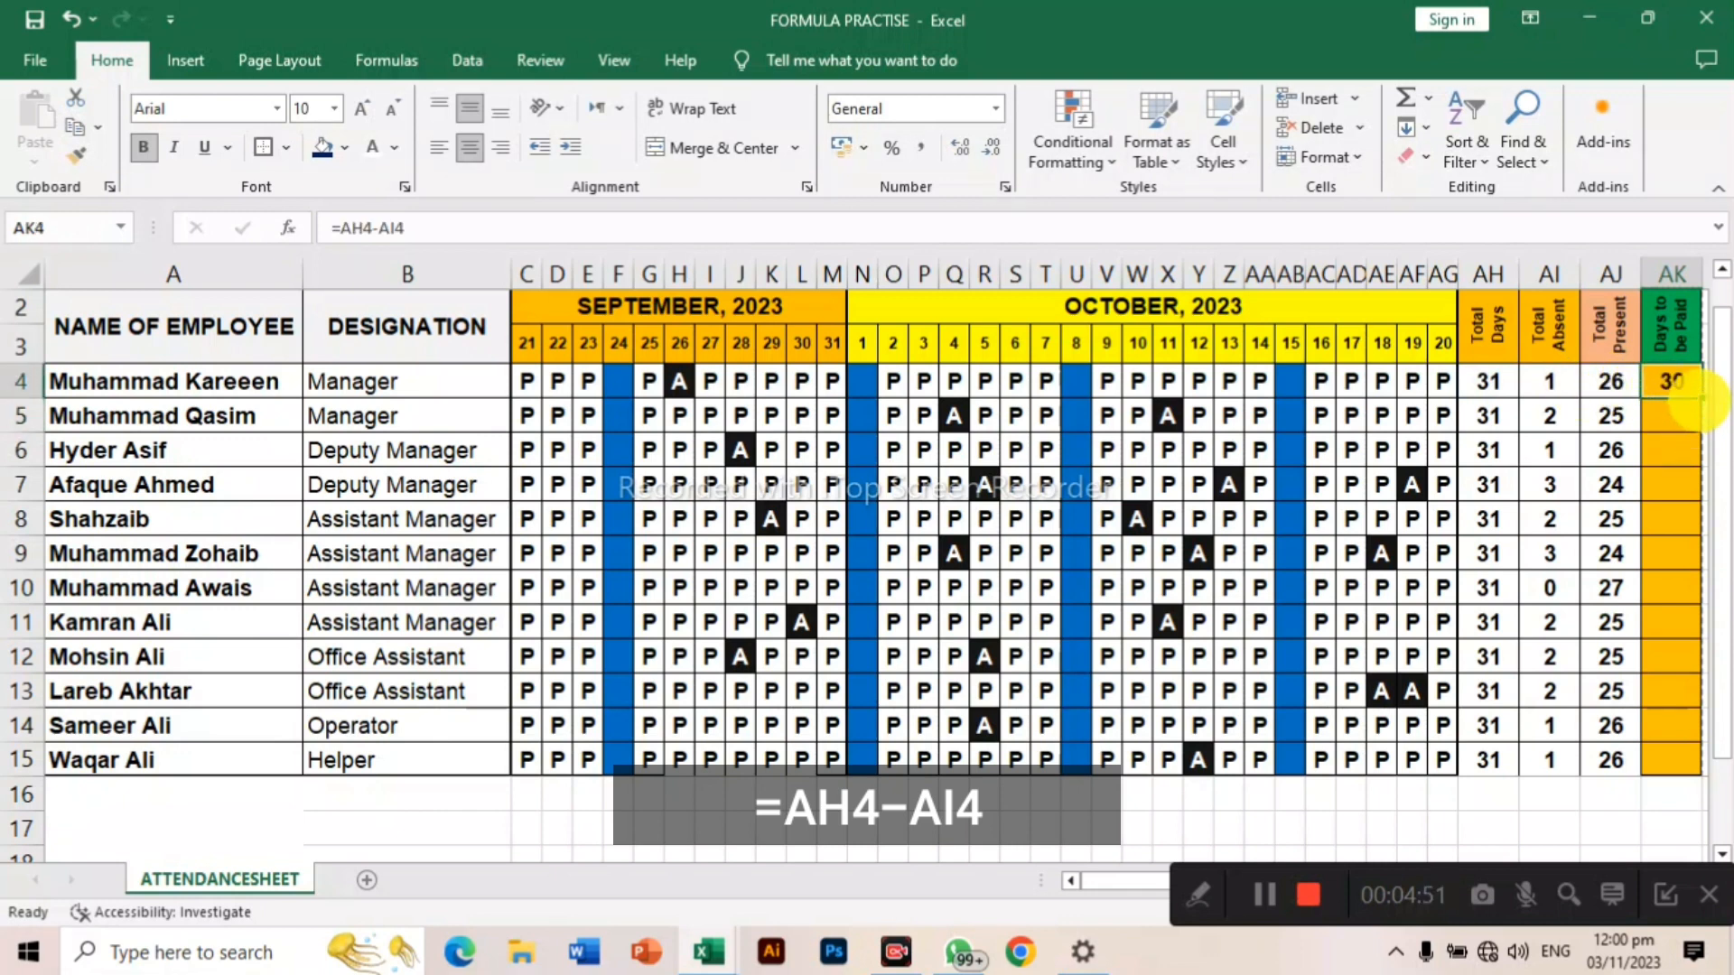
double_click(1701, 397)
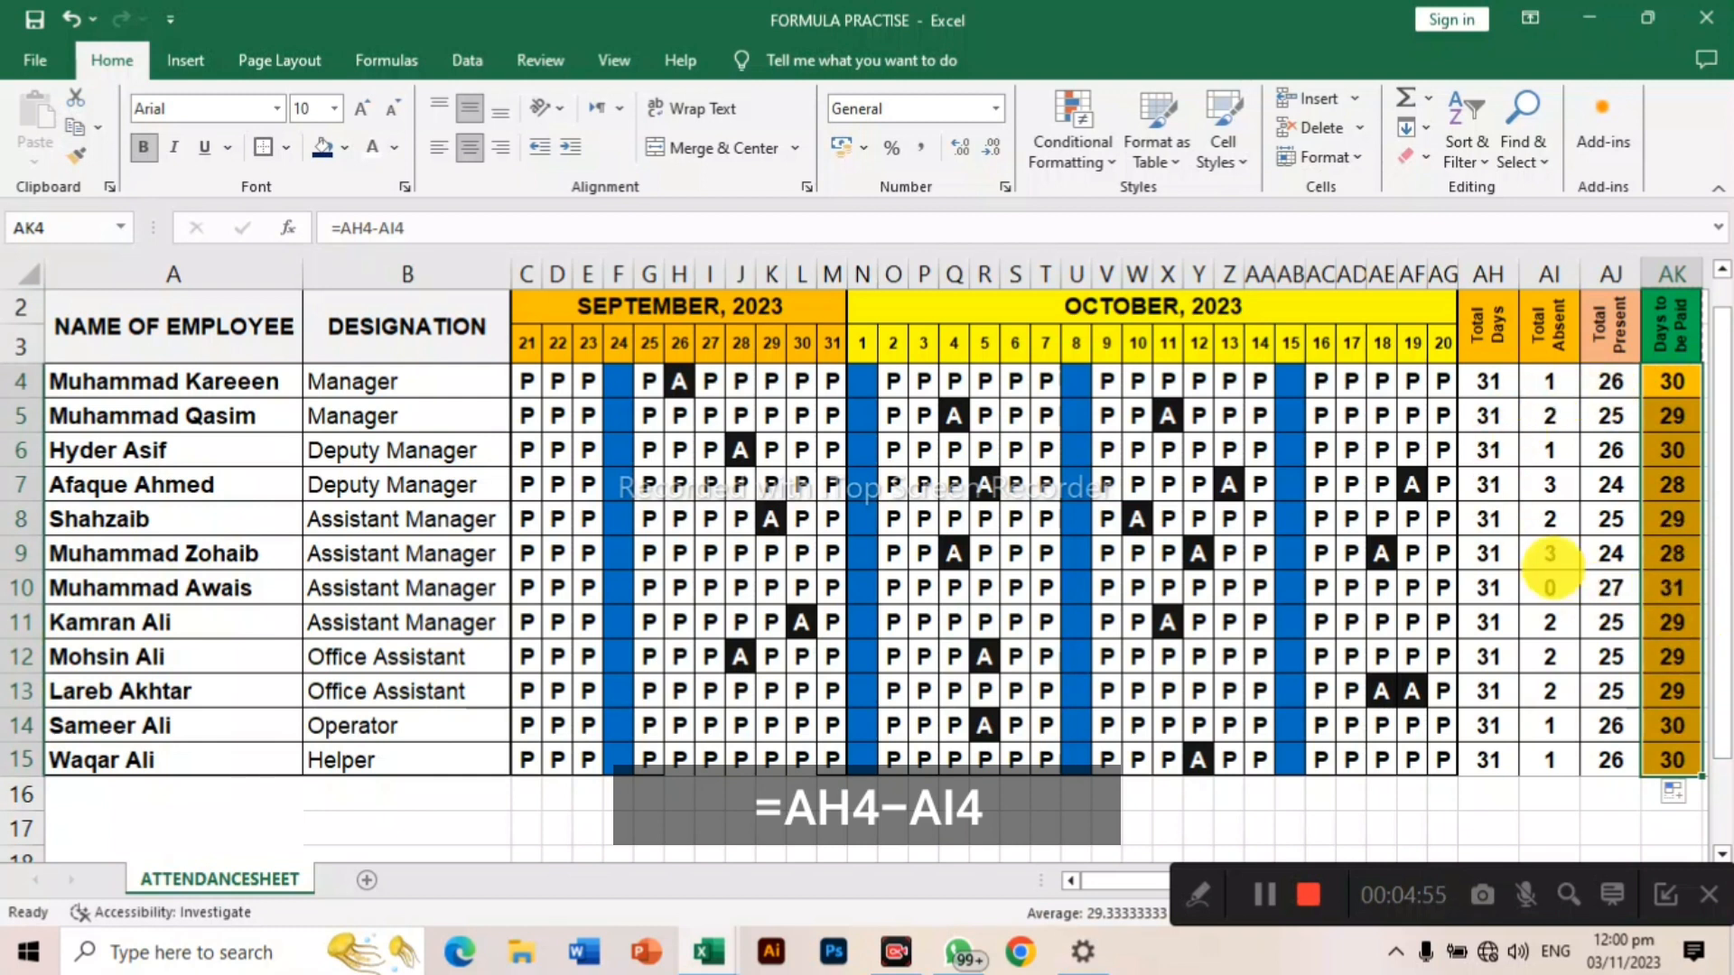
Test the formulas by marking the first employee absent with A in AD4 through AG4
click(1352, 382)
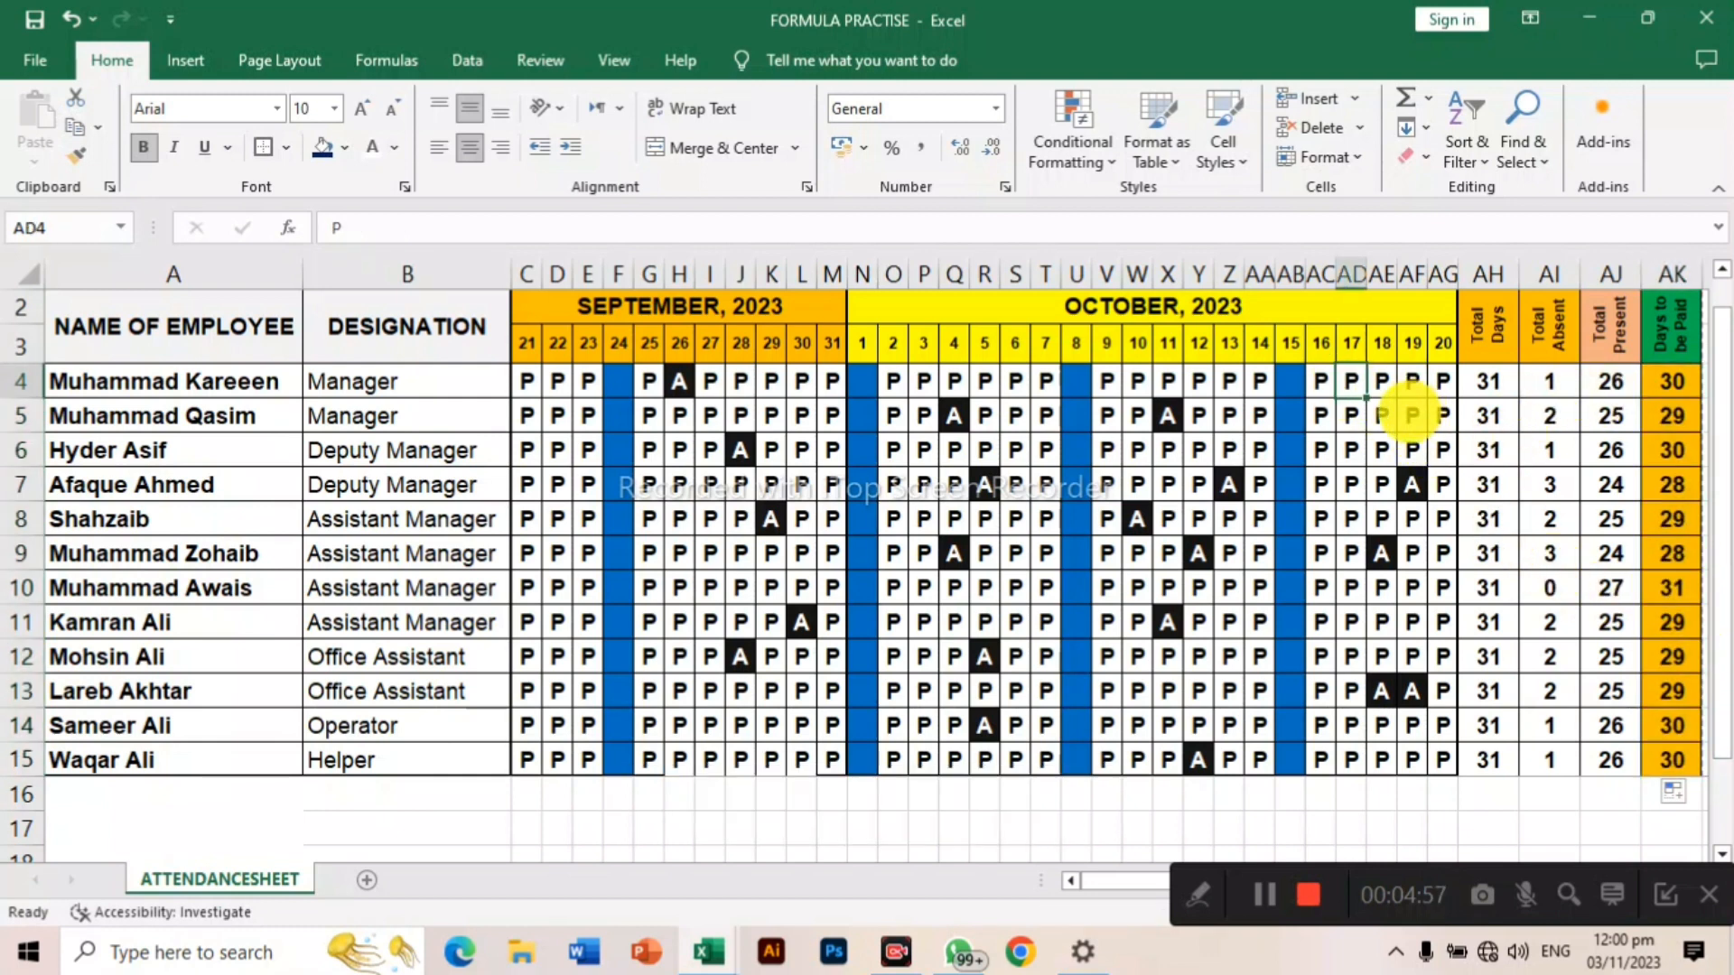
text(A)
drag(1403, 389, 1393, 386)
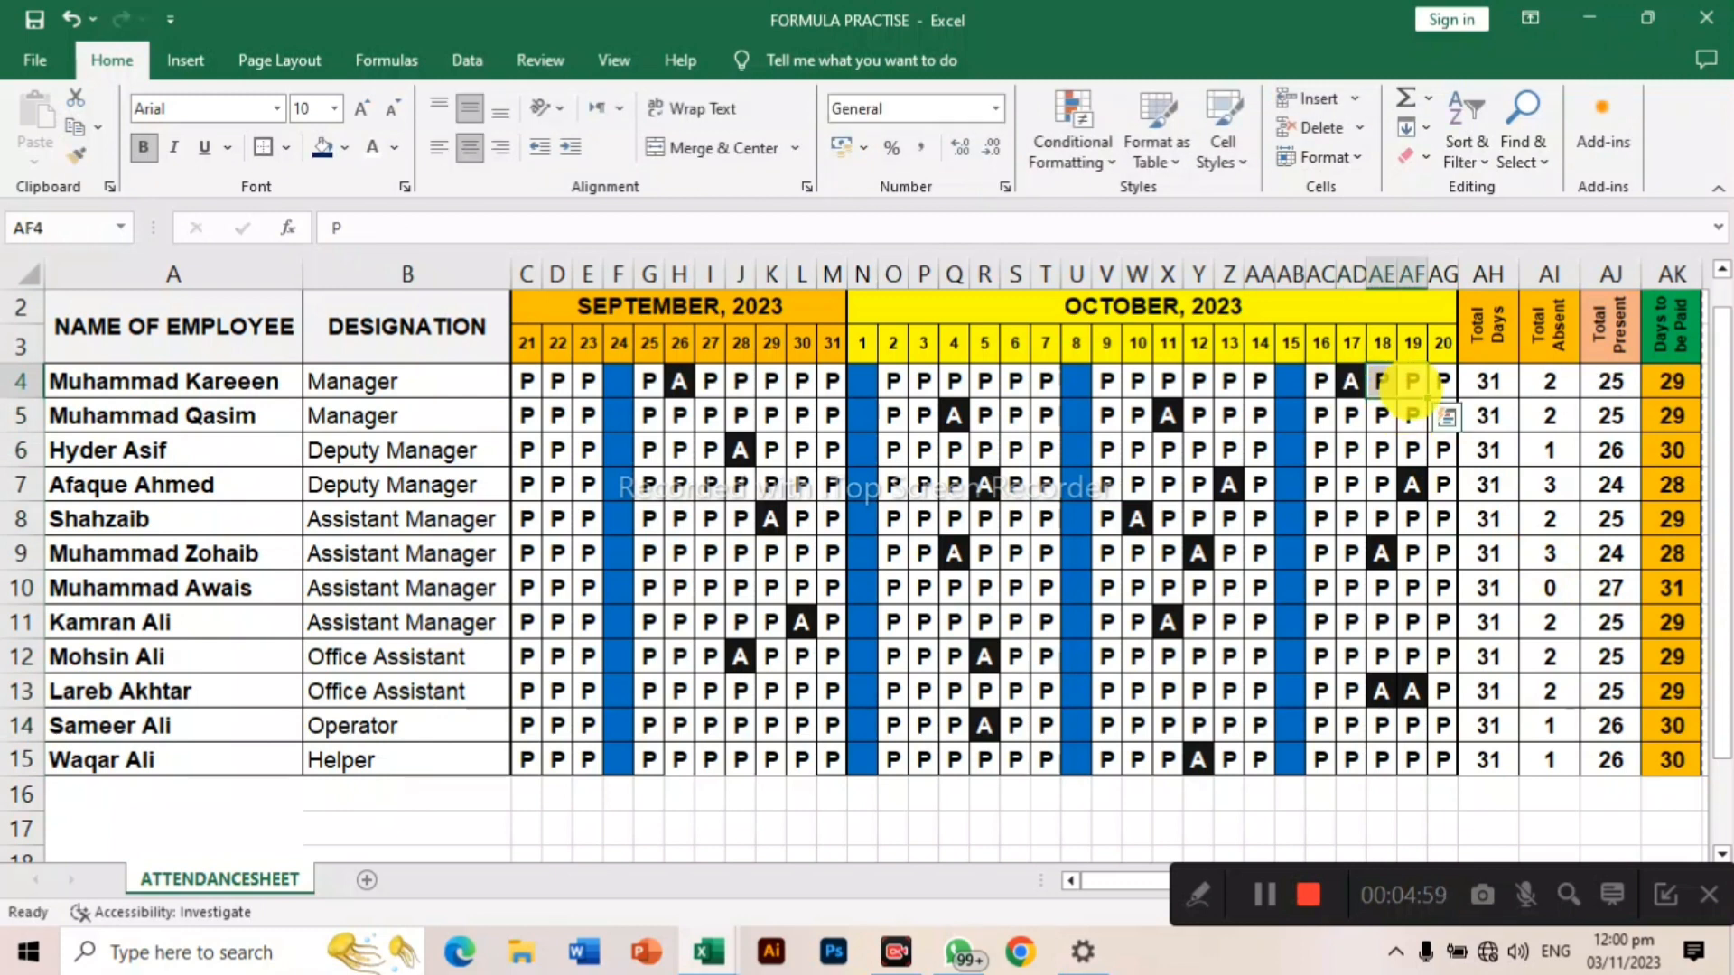
click(1427, 387)
text(A)
key(Tab)
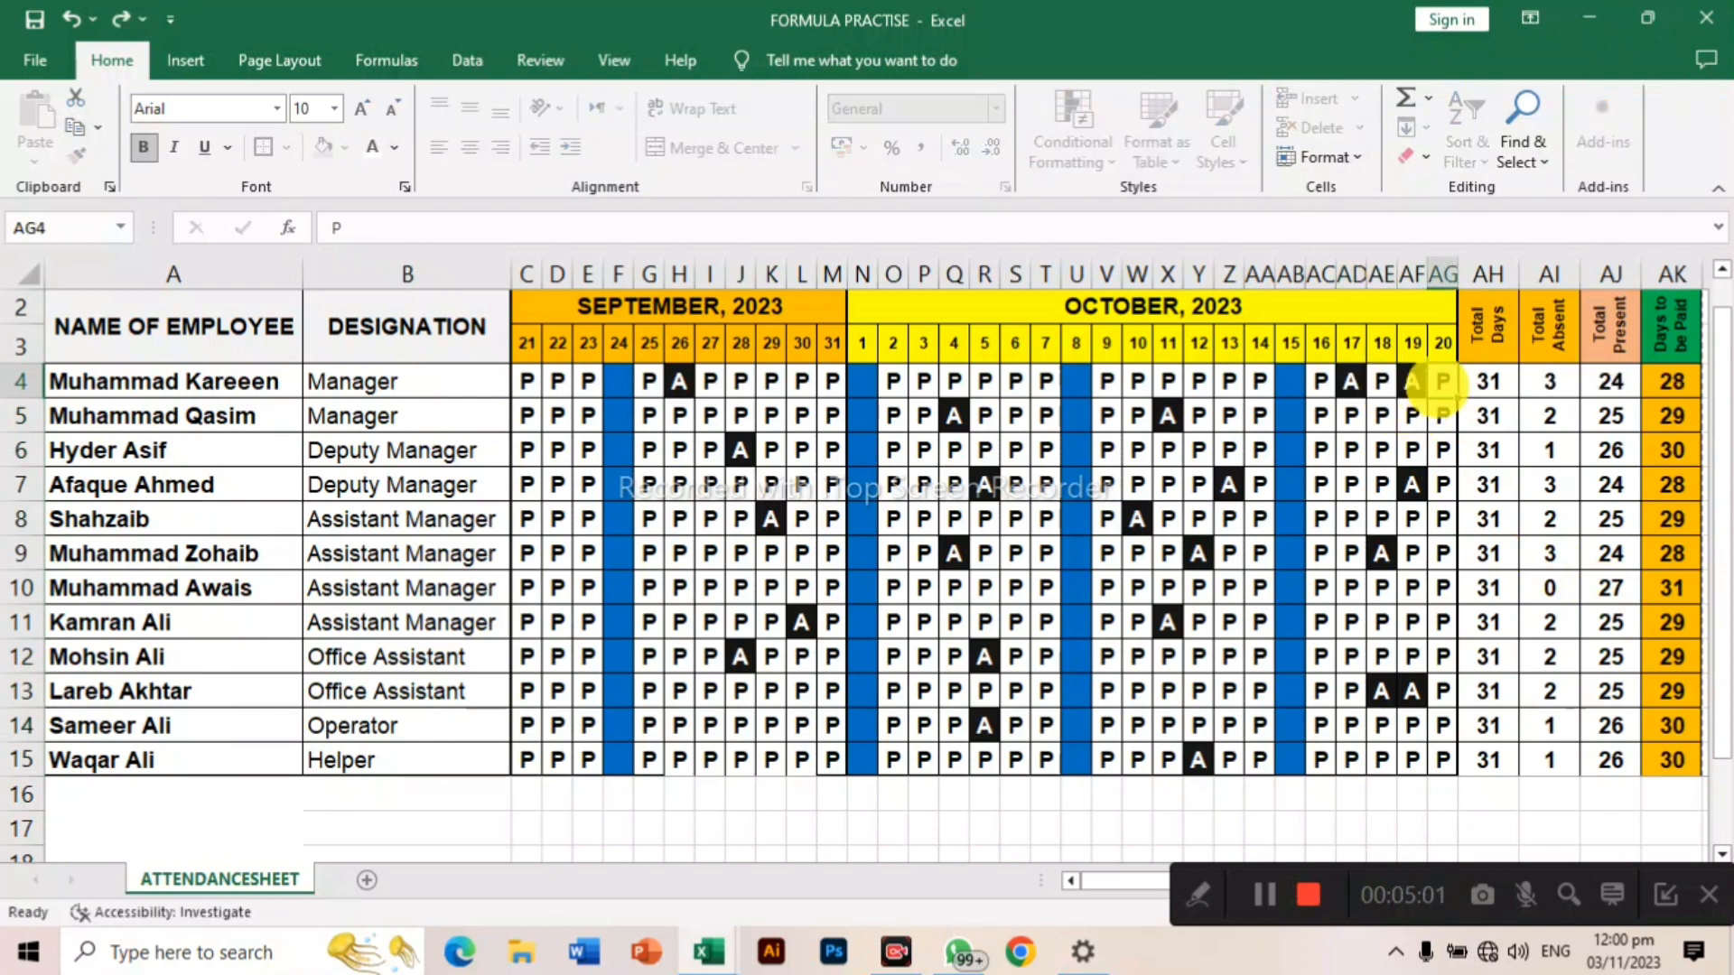
text(A)
click(1385, 388)
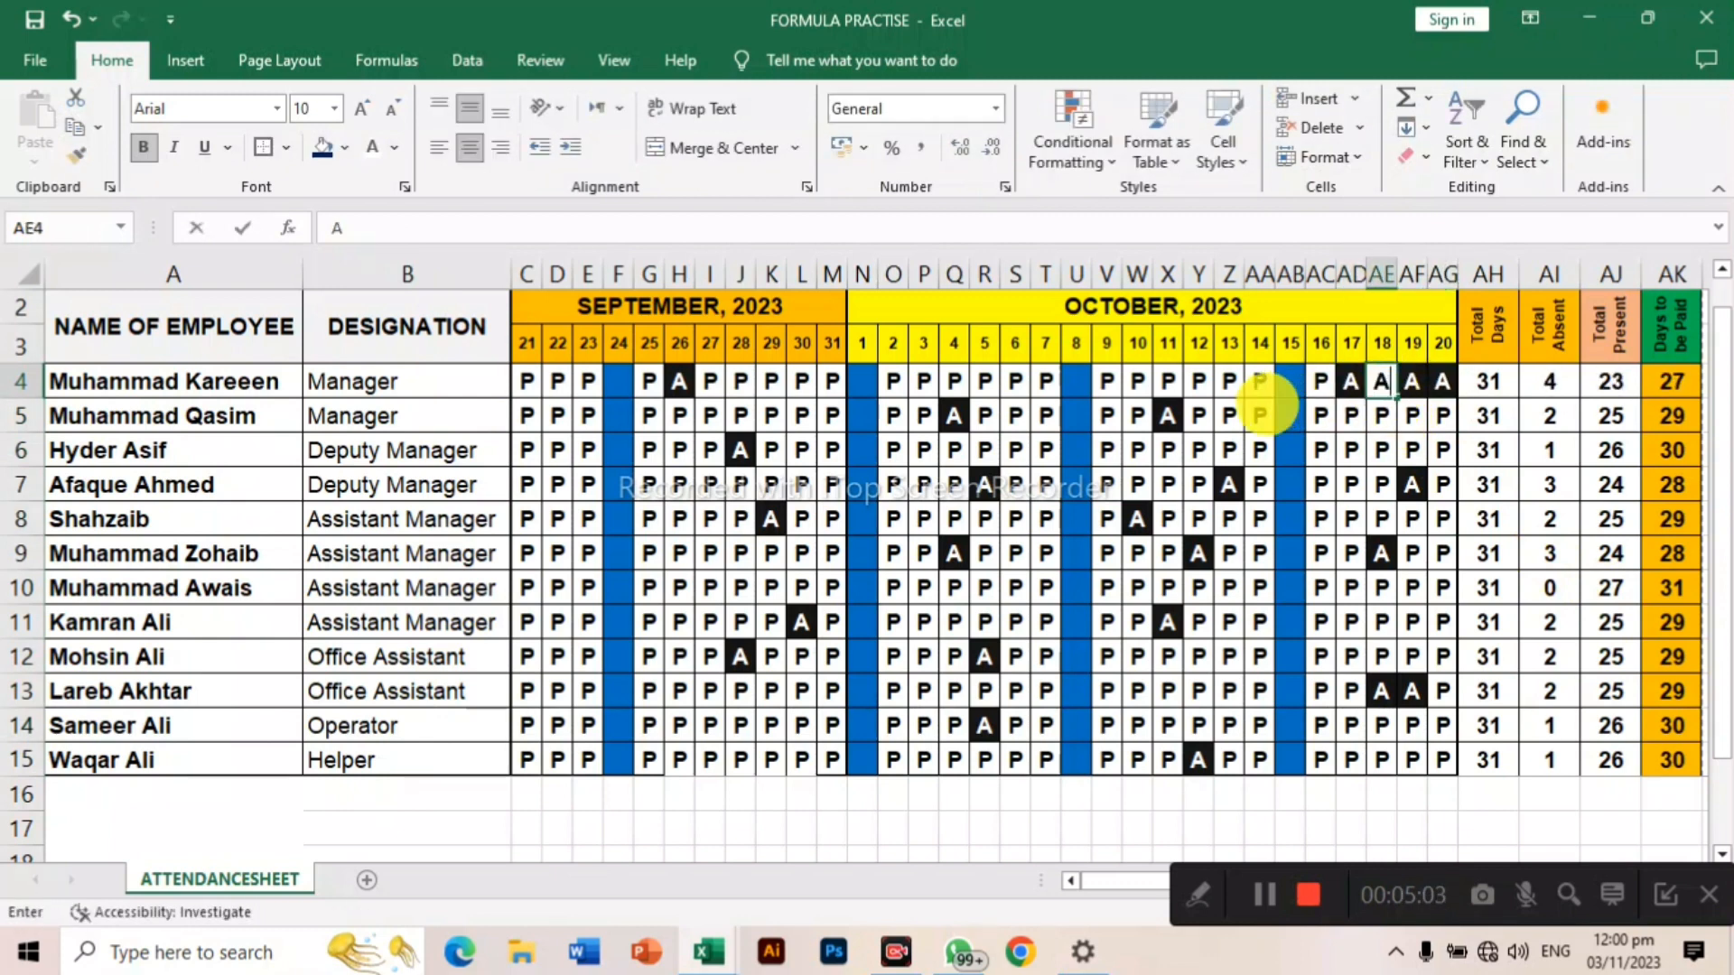
text(A)
Mark further absences for the first employee with A in AA4, Z4, X4 and W4
click(1262, 387)
text(A)
click(1233, 388)
text(A)
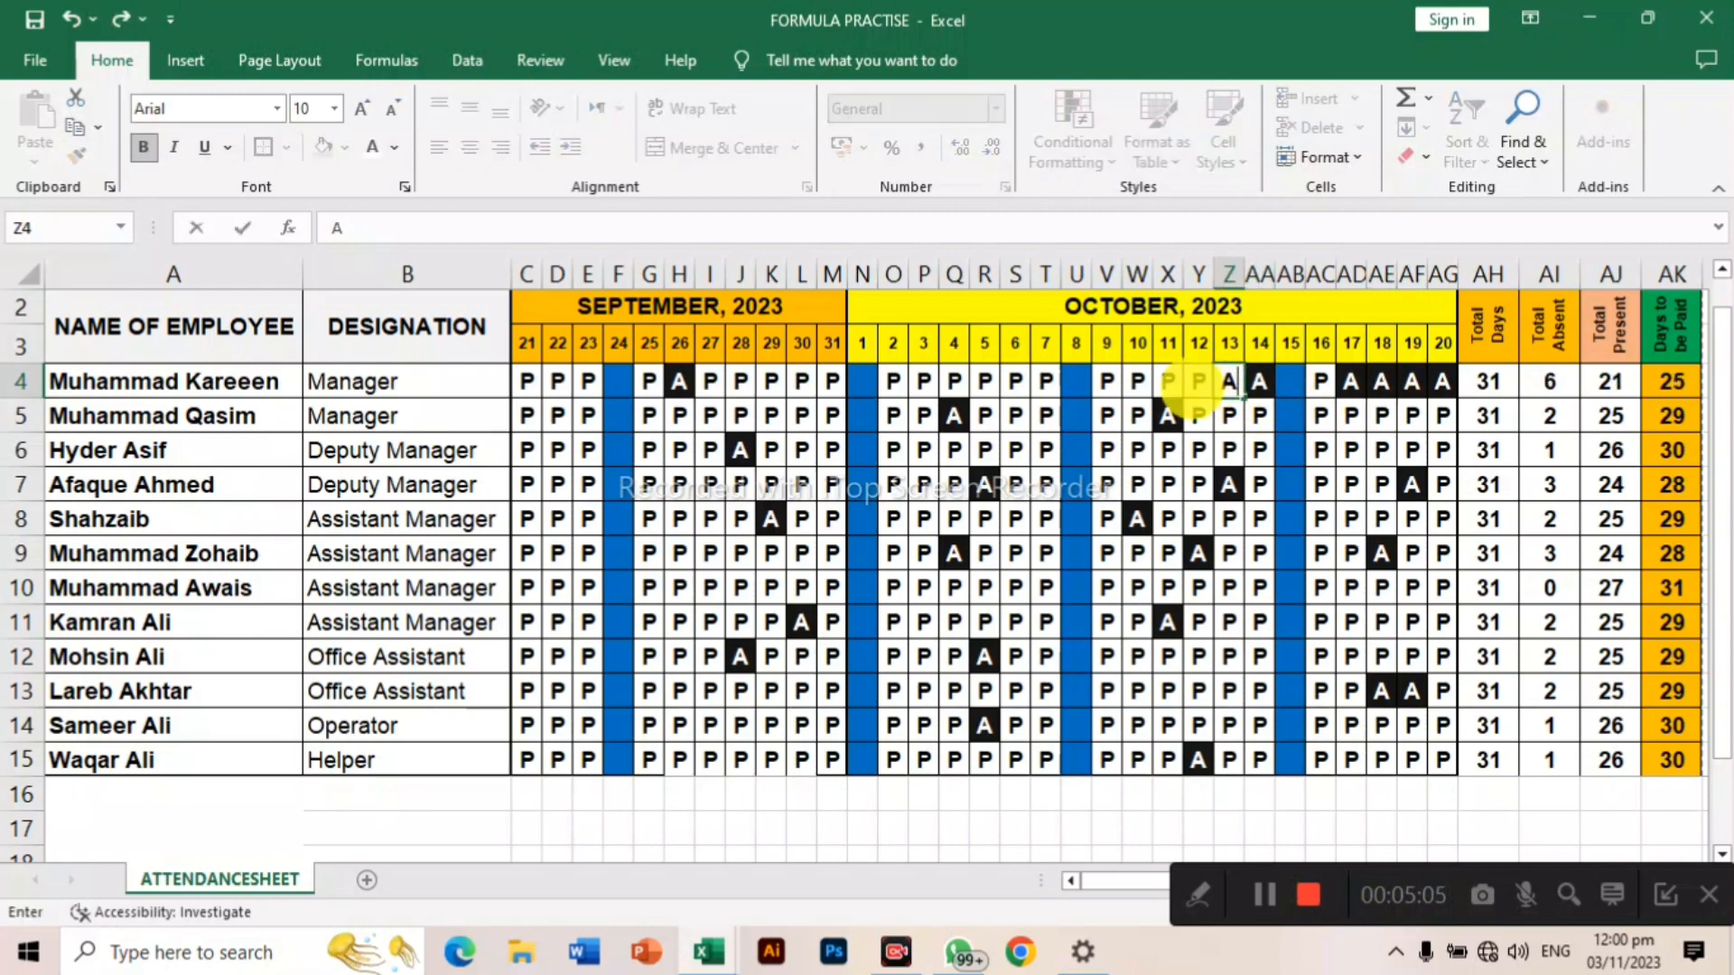
click(1168, 384)
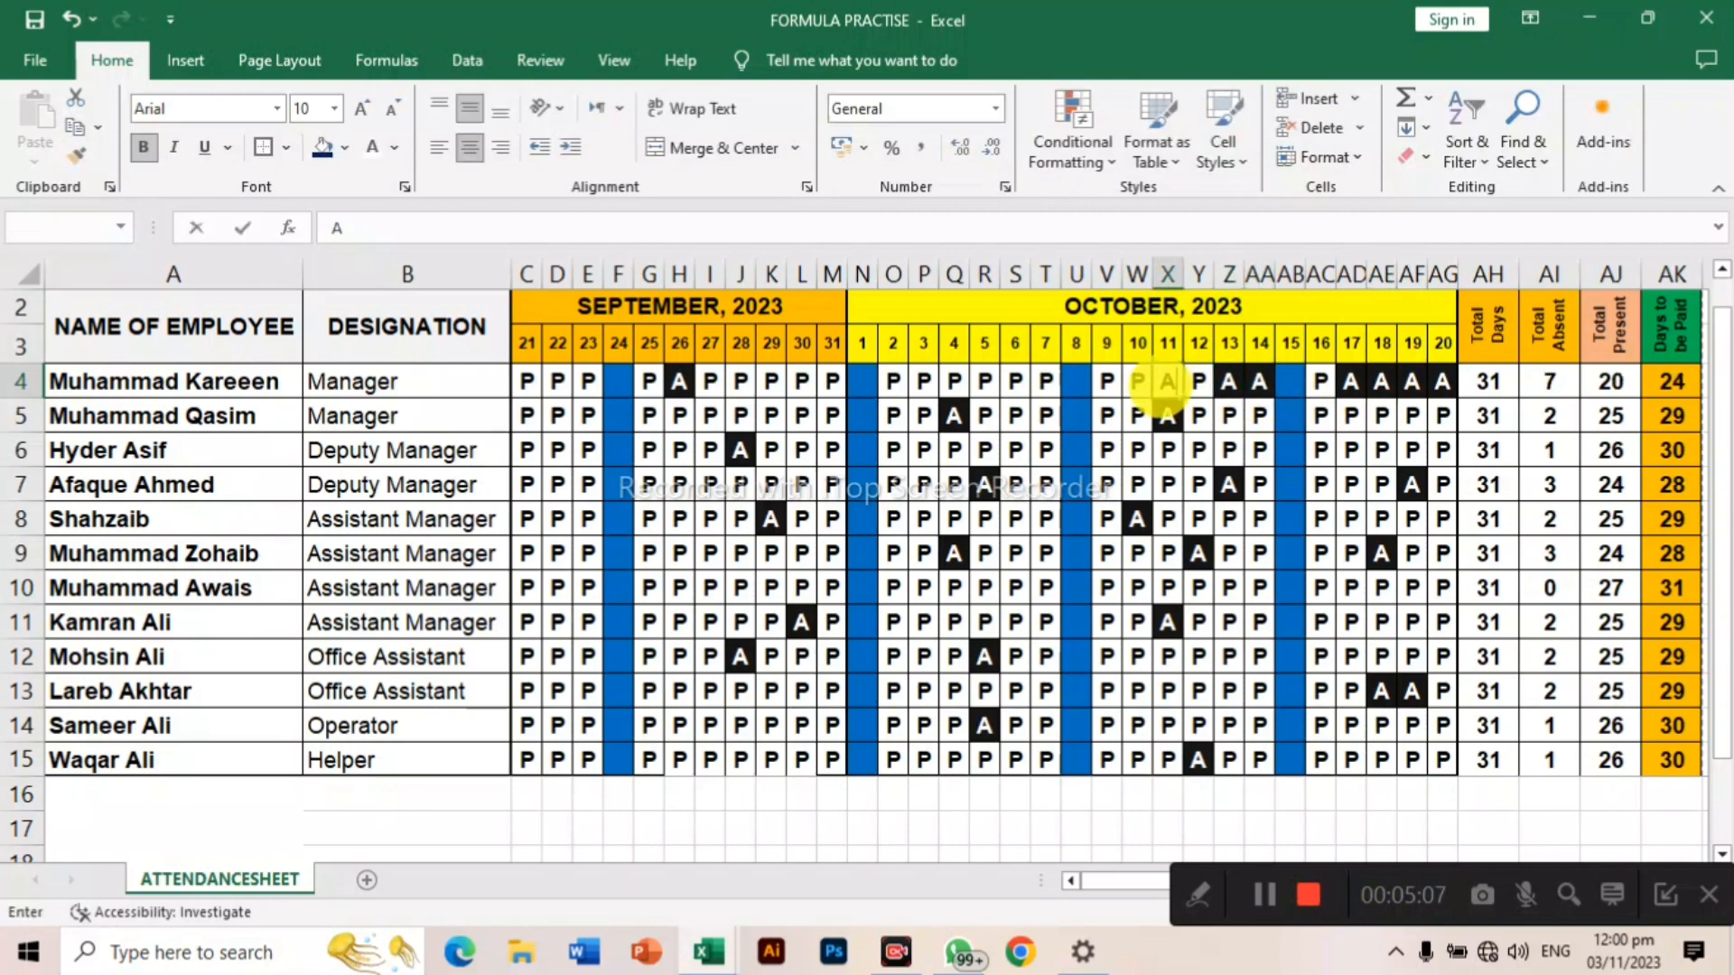
text(A)
click(1136, 384)
text(A)
Enter A for the first employee's early October days in T4, S4, Q4 and P4
click(1043, 381)
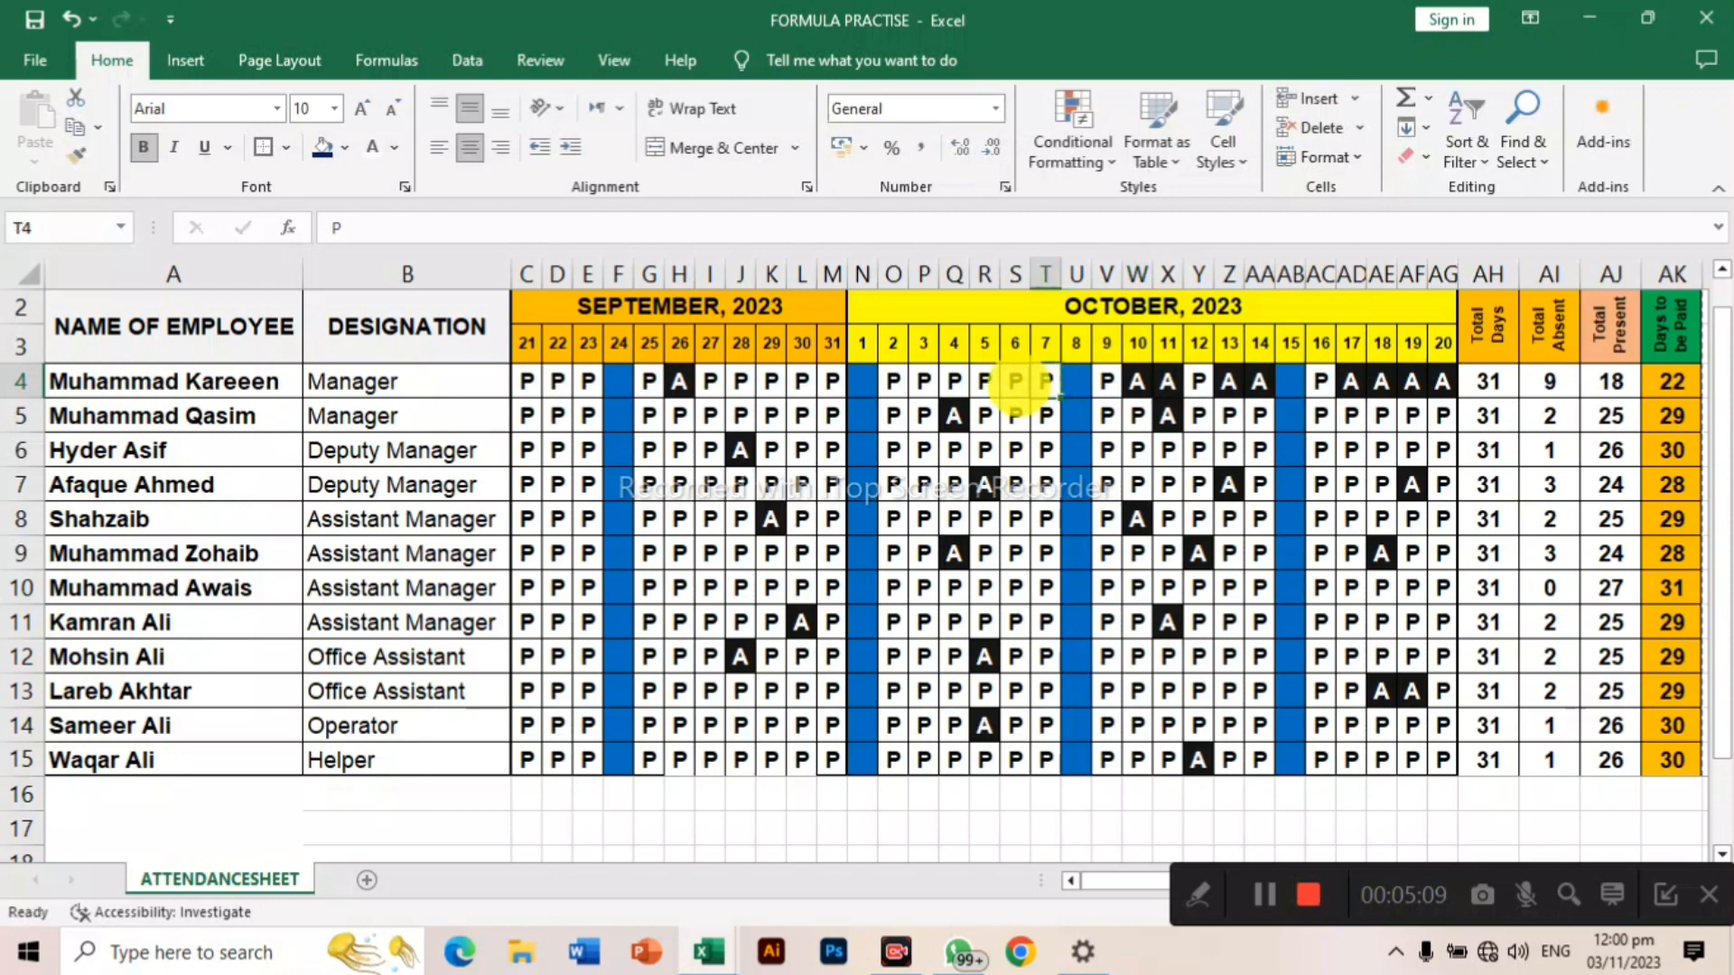
text(A)
click(1015, 383)
text(A)
click(954, 383)
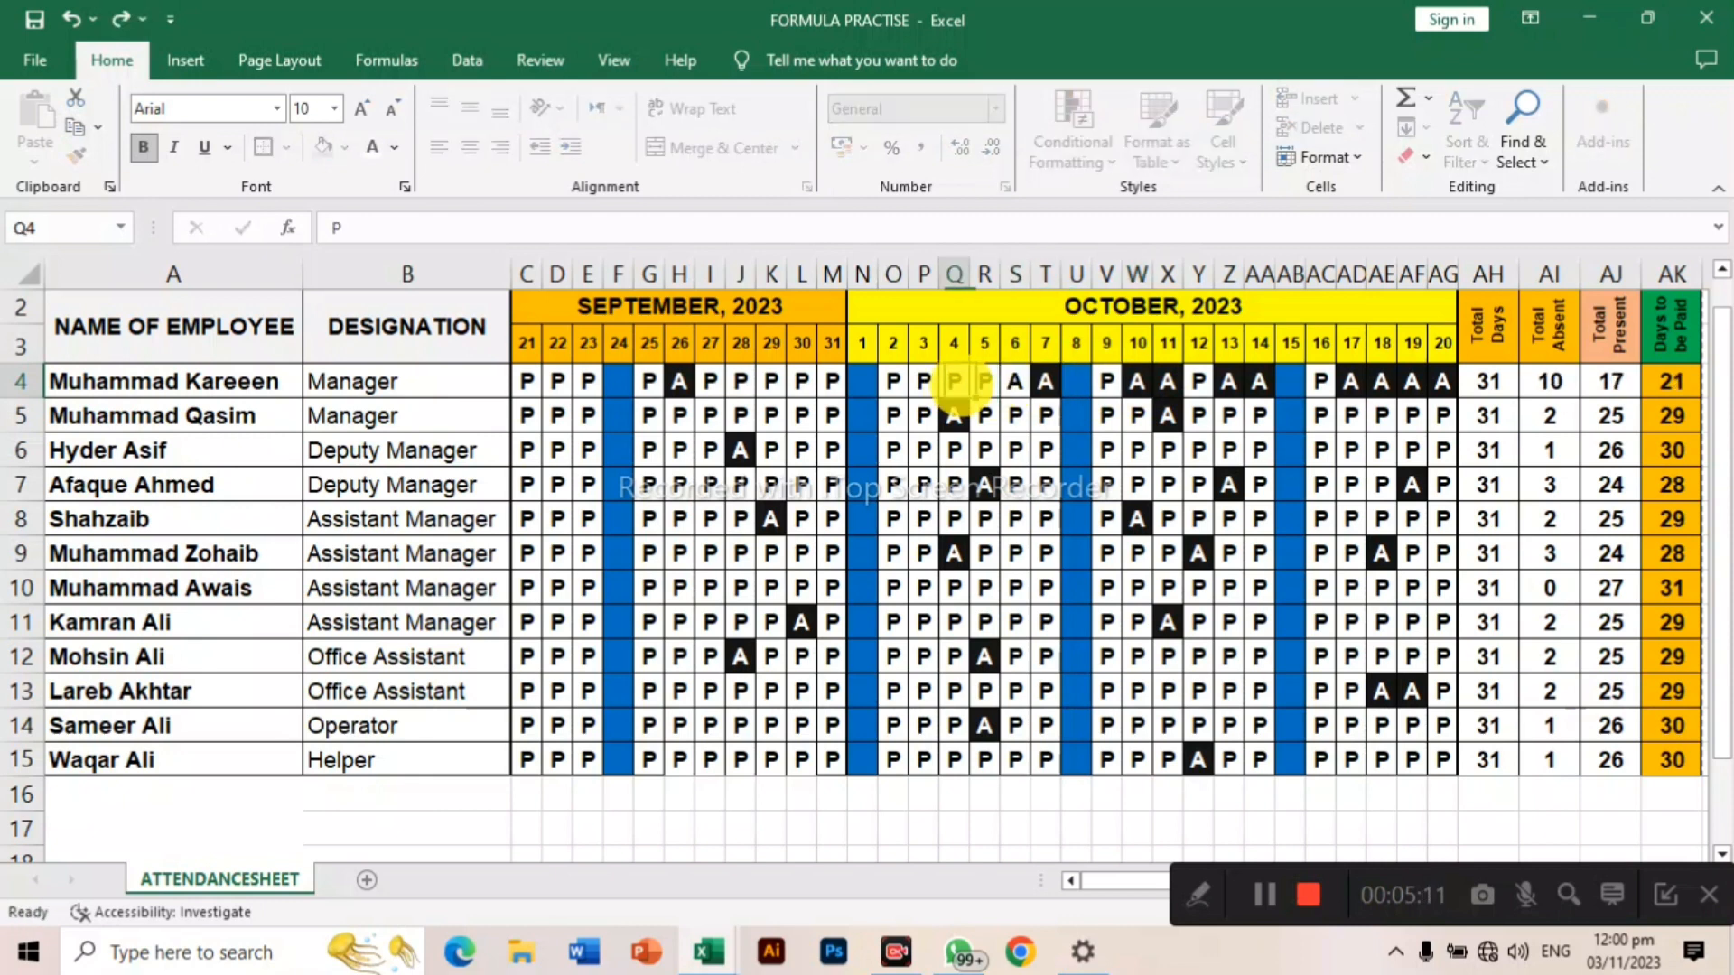
text(A)
click(924, 383)
text(A)
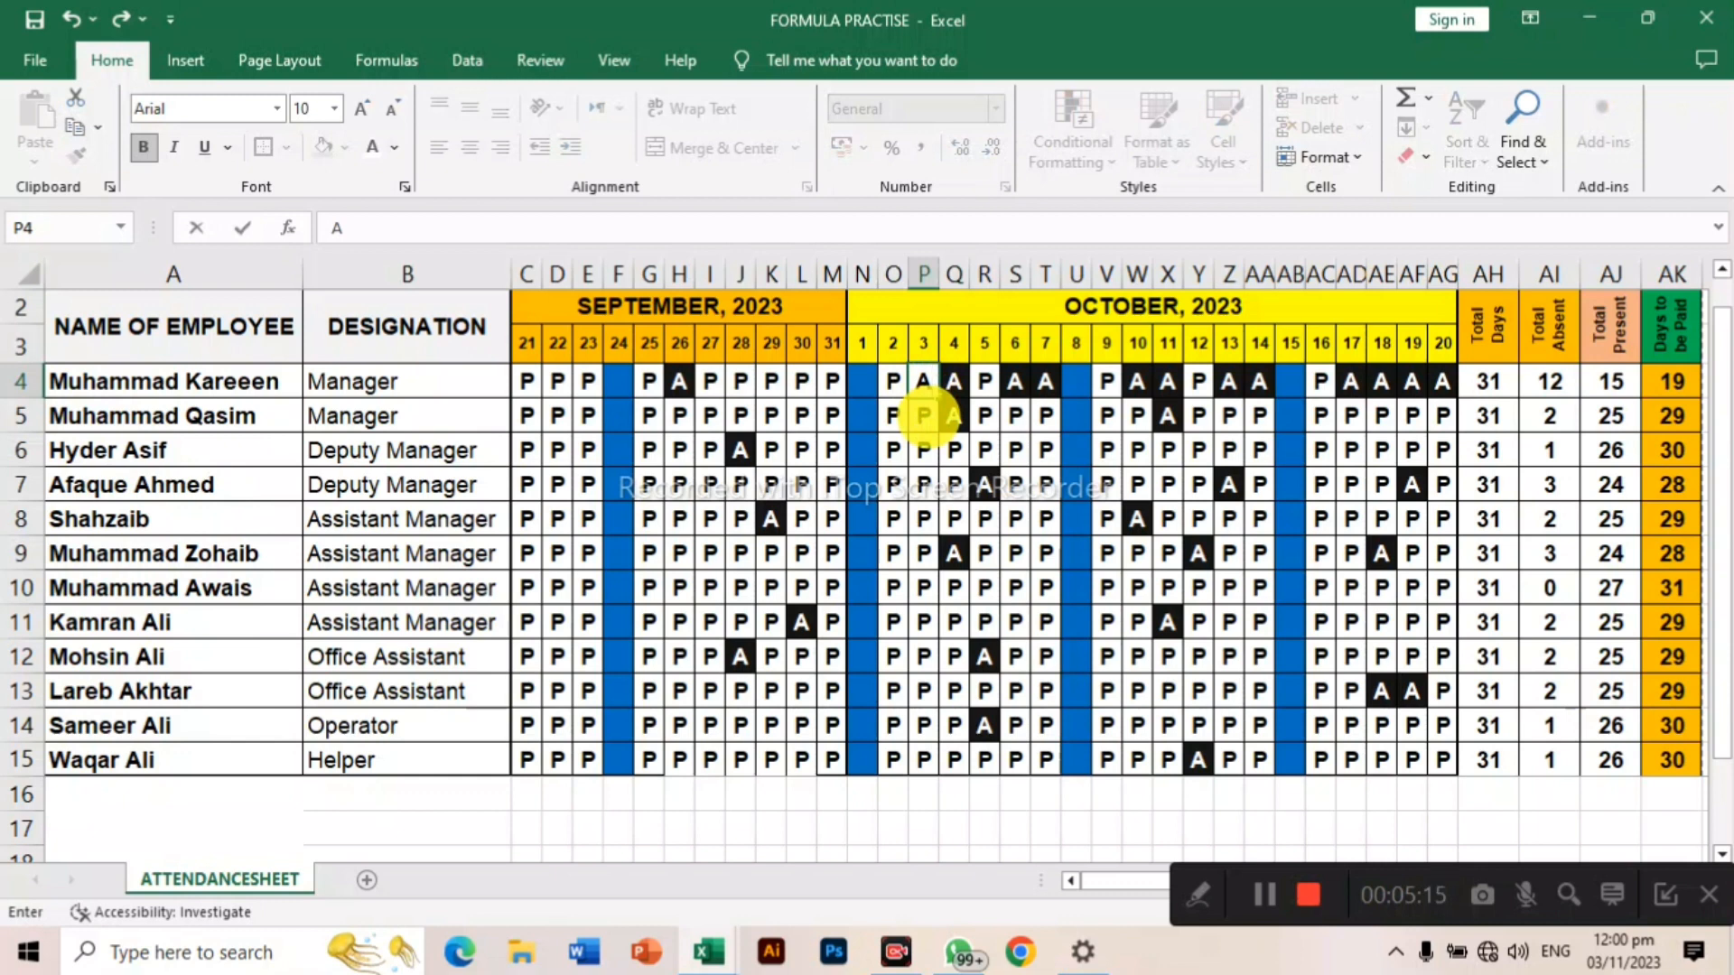
Test other employee rows by entering A in cells I10 and H14
click(709, 585)
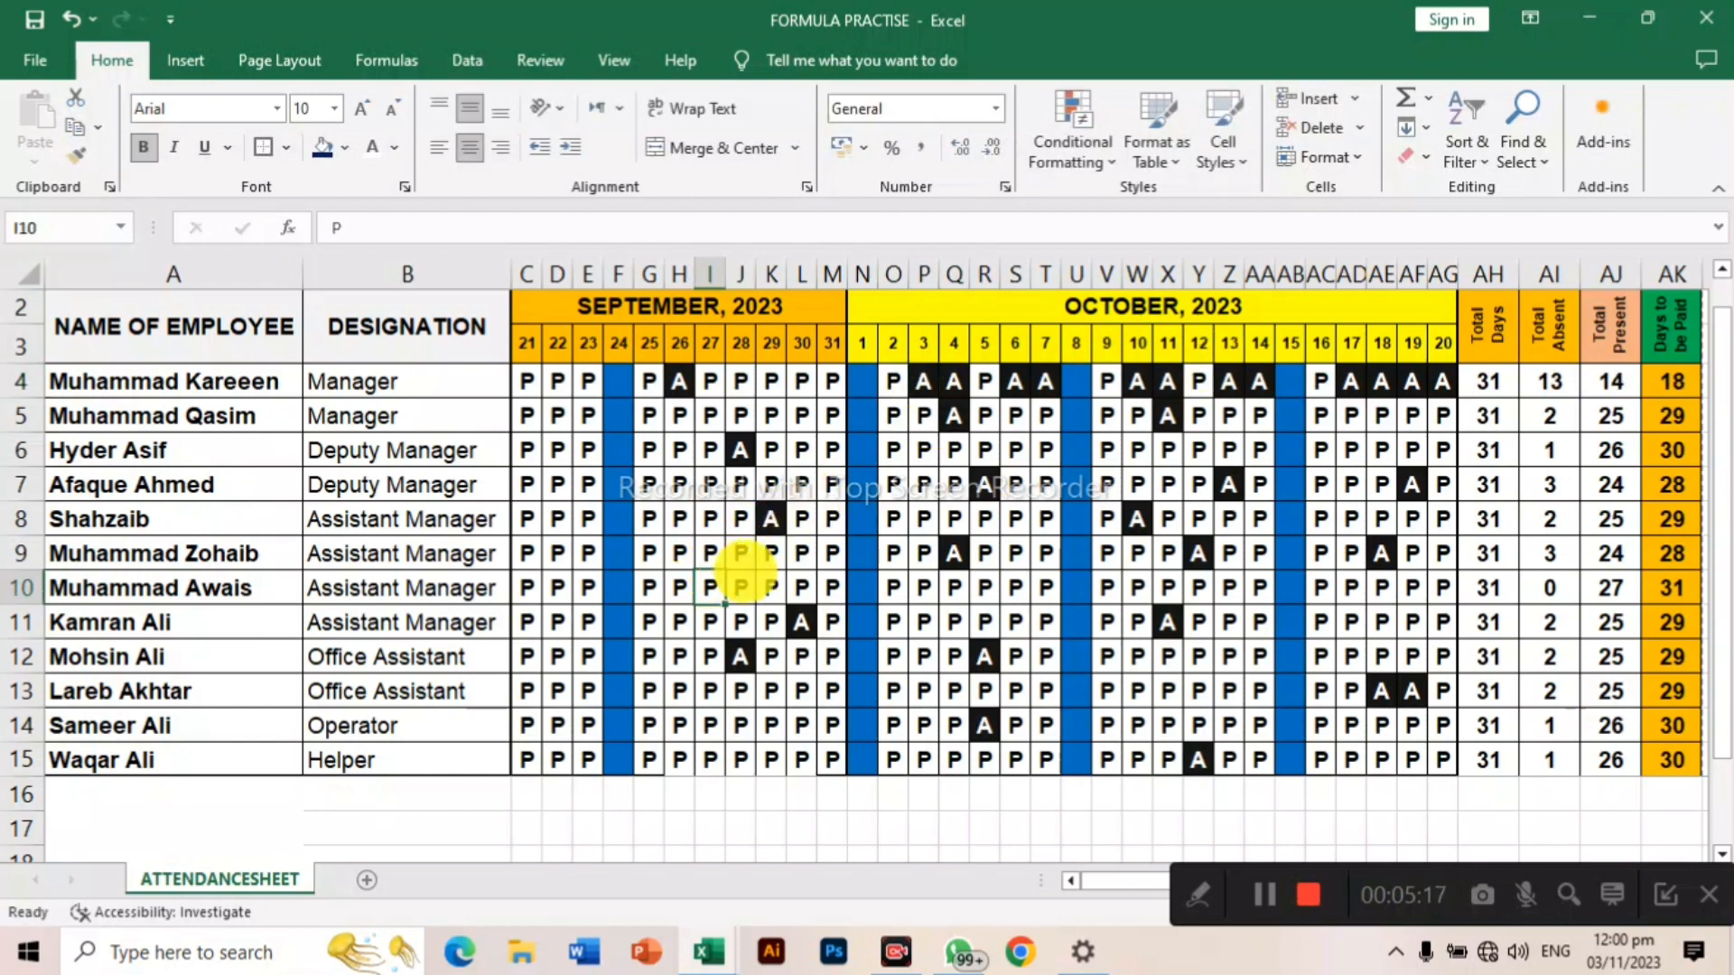
click(683, 719)
text(A)
click(746, 716)
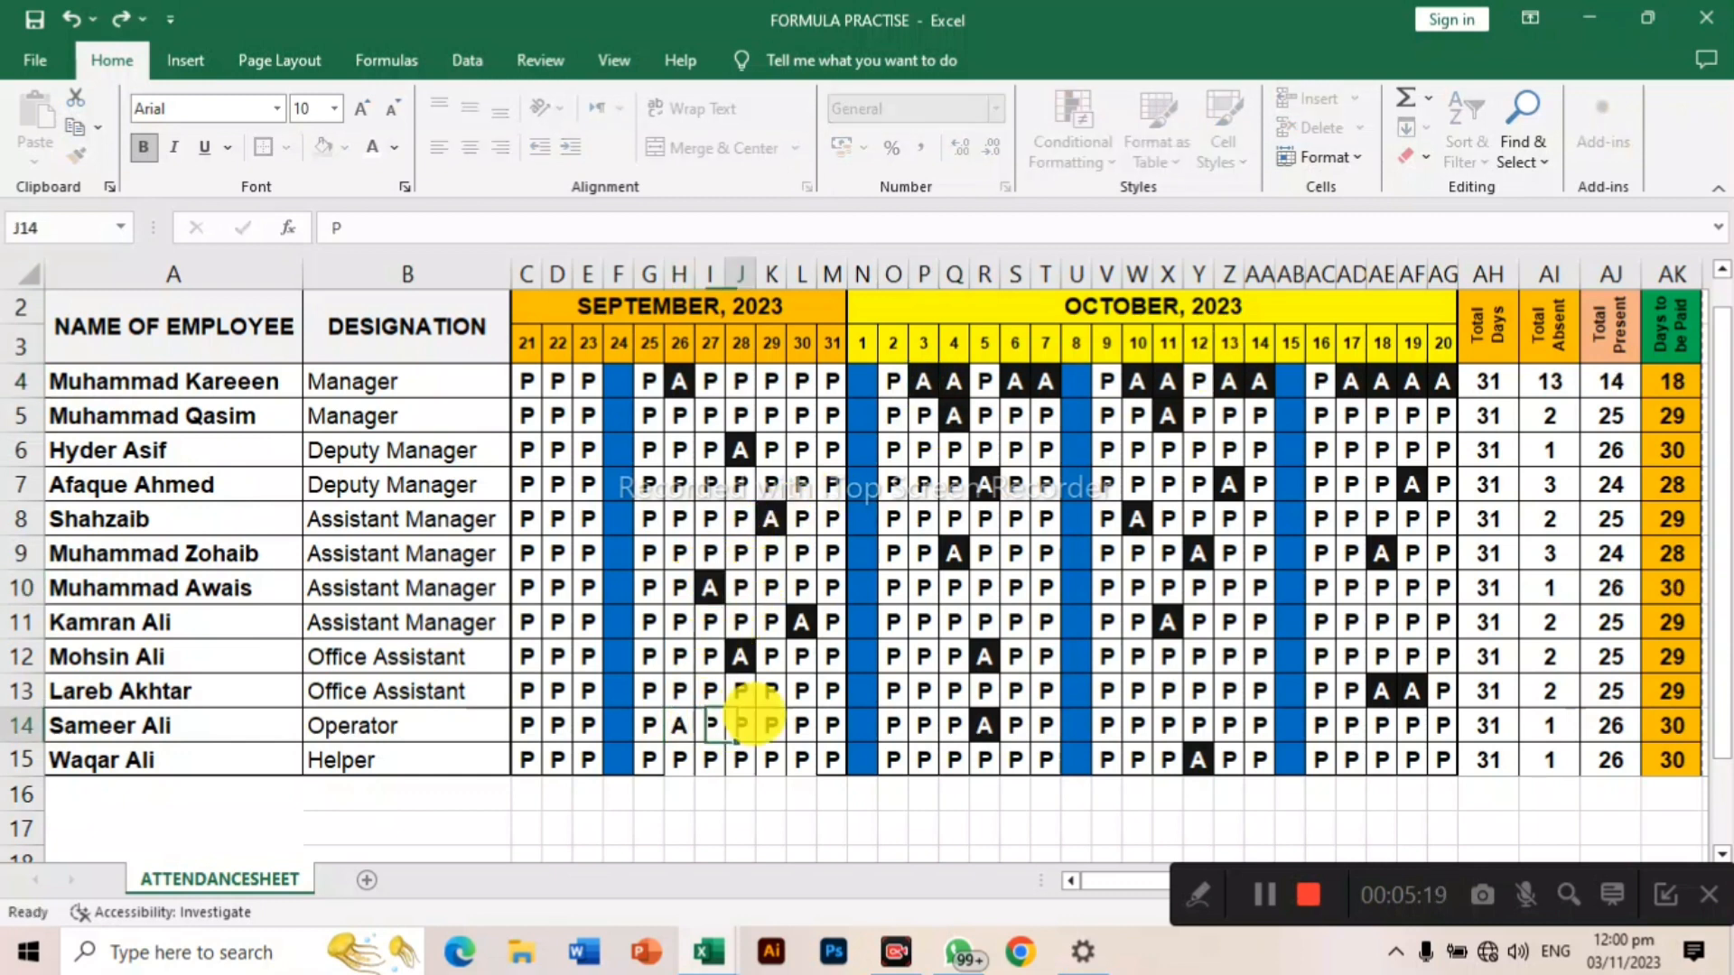